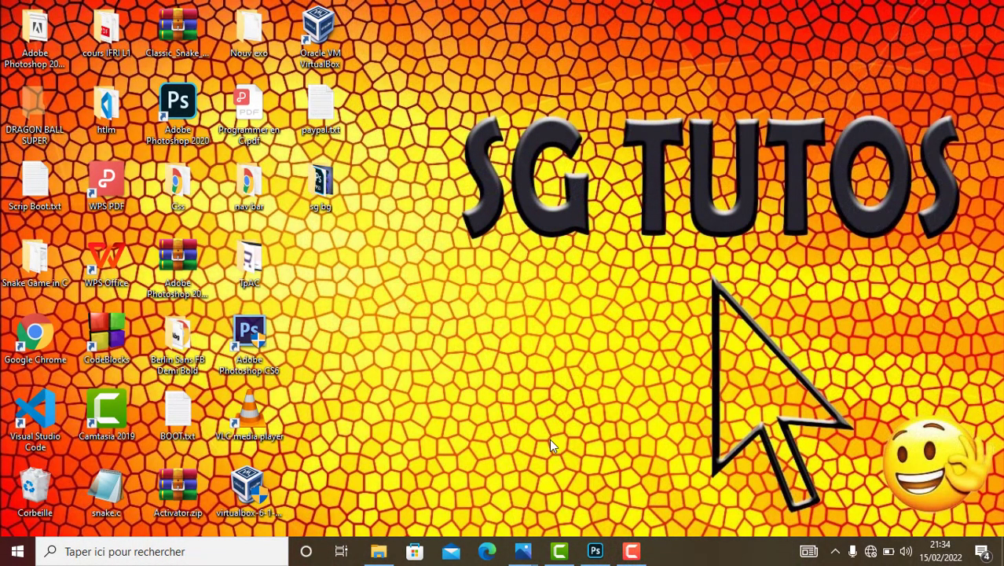
- Bring the Photoshop window with the classroom photo to the front
click(596, 553)
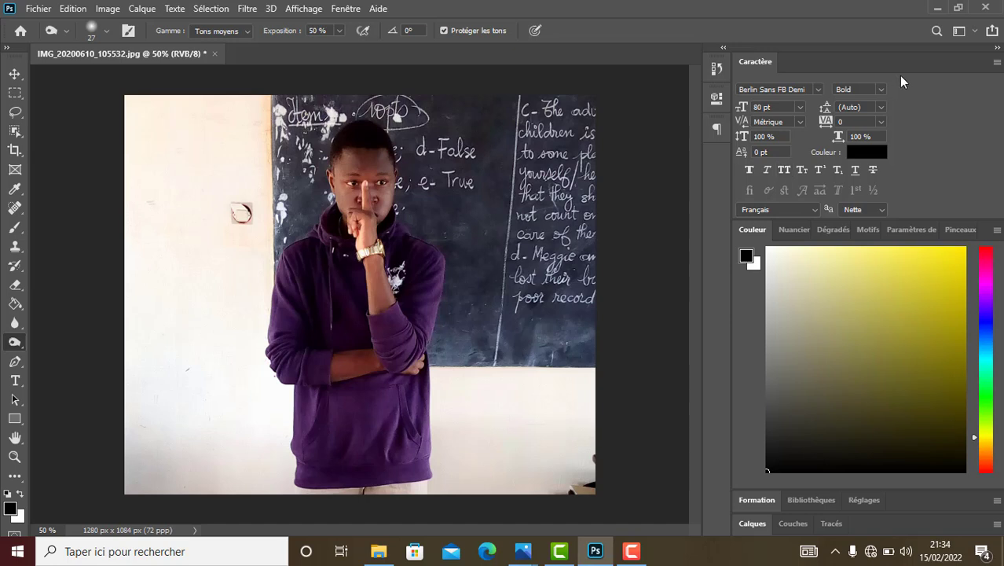
- Collapse the panel dock and zoom the photo to 300% near the person's face
click(997, 48)
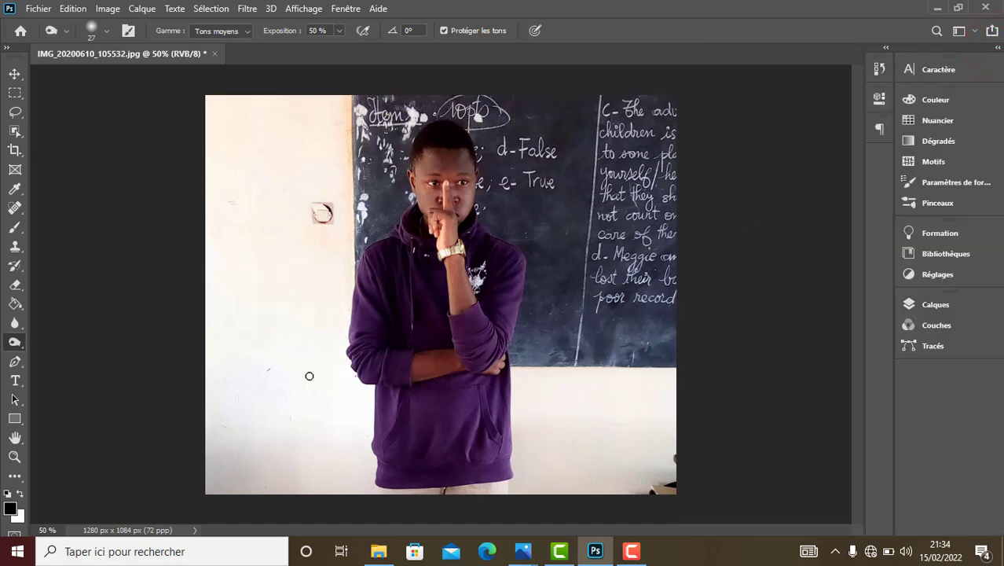
key(ctrl+plus)
key(ctrl+plus)
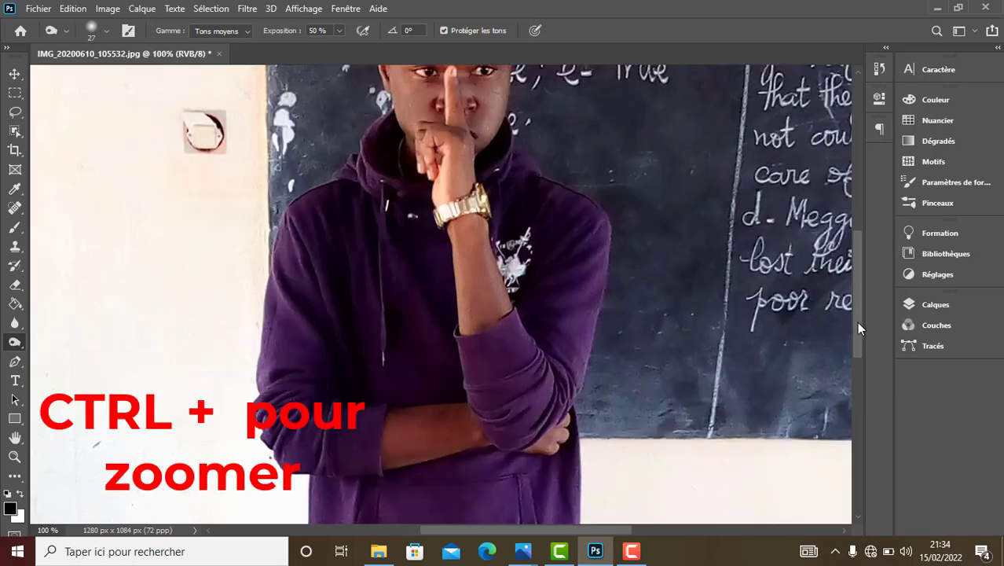
drag(858, 322, 861, 277)
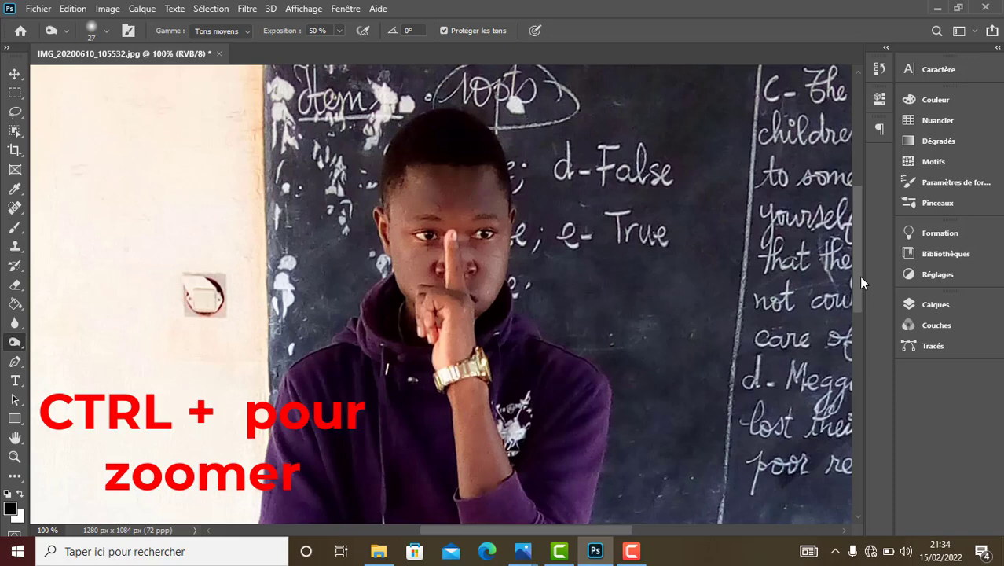
key(ctrl+plus)
key(ctrl+plus)
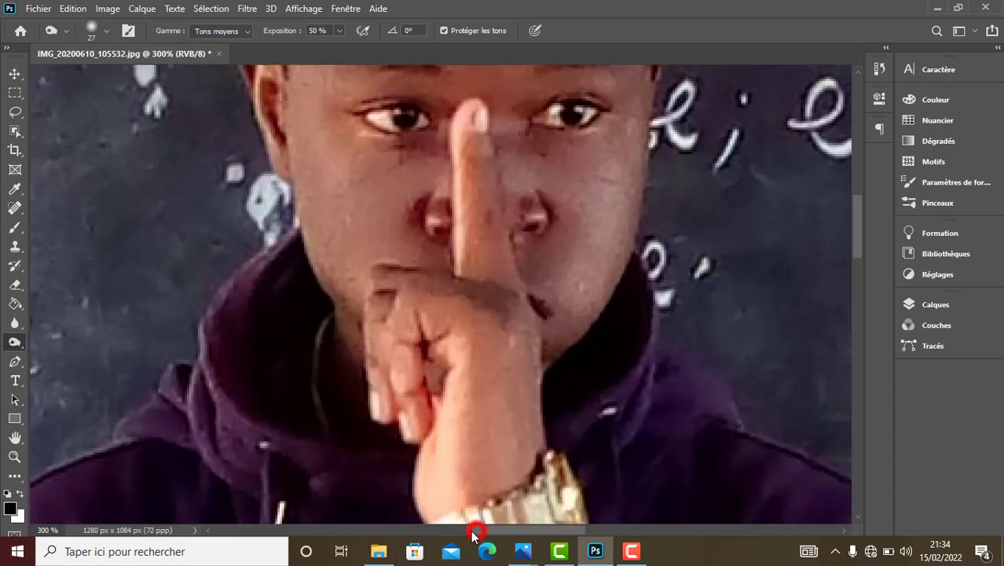
drag(472, 533, 426, 542)
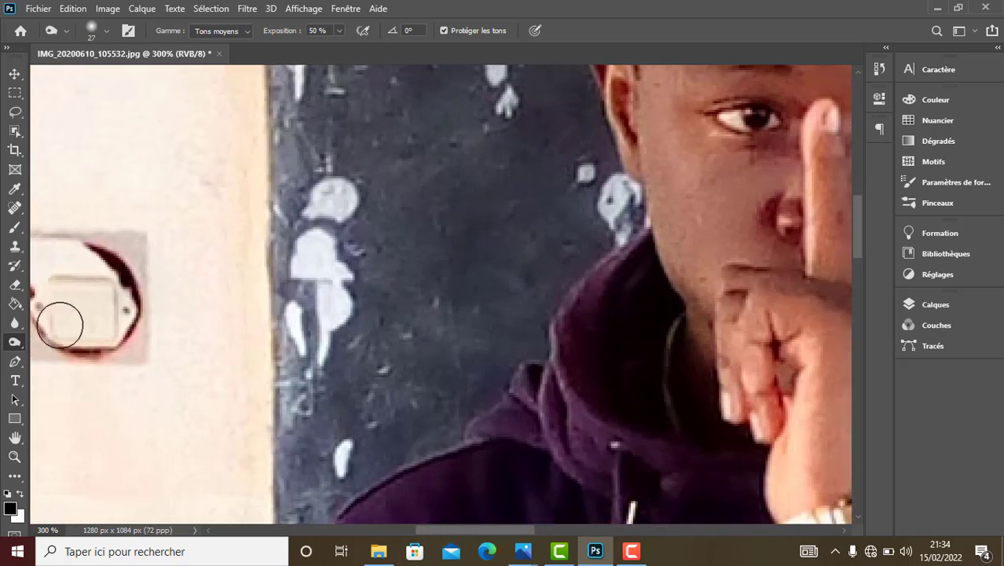
- Set the brush tip to 7 px with 0% hardness, then switch to the Pen tool
key(p)
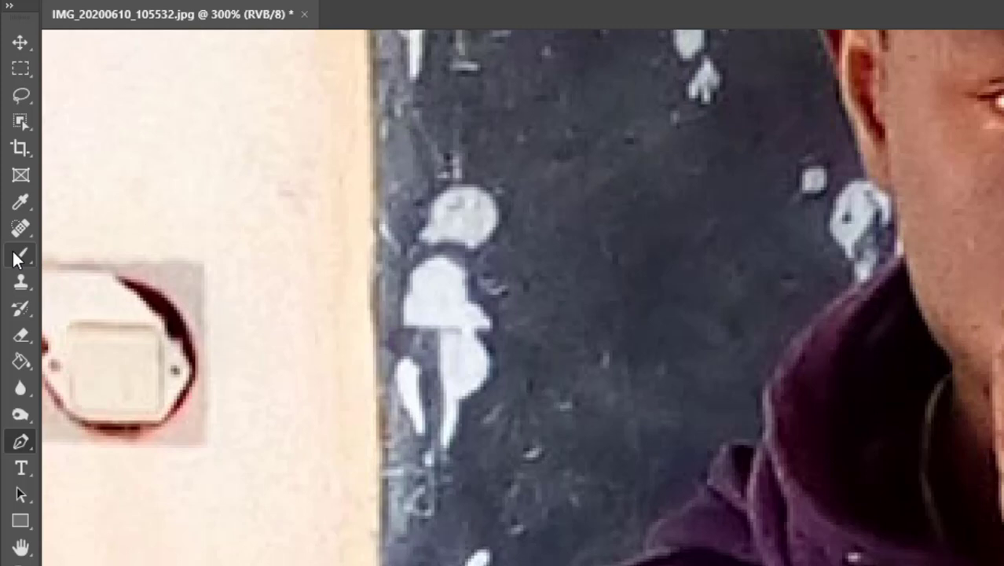
click(14, 227)
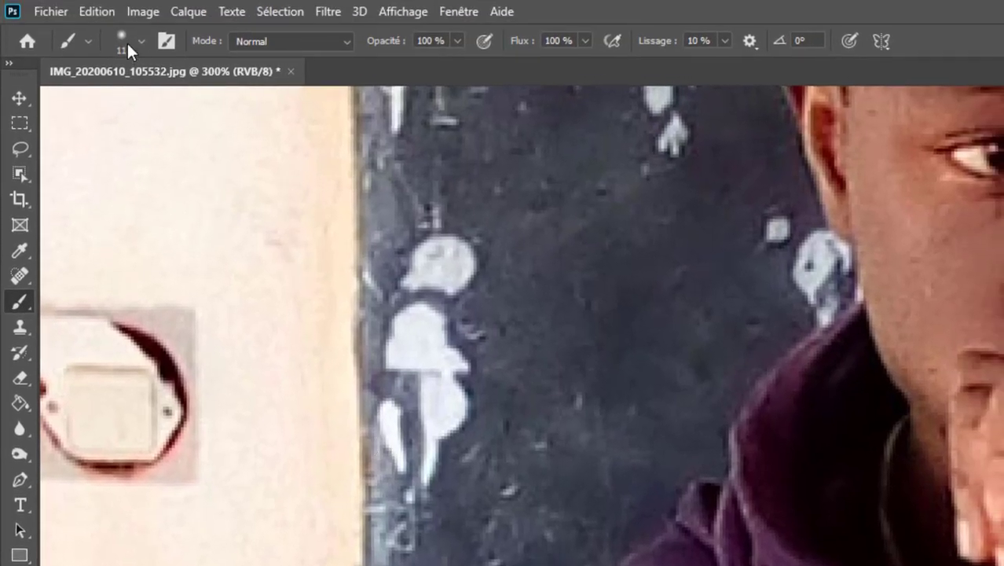
click(139, 41)
click(115, 104)
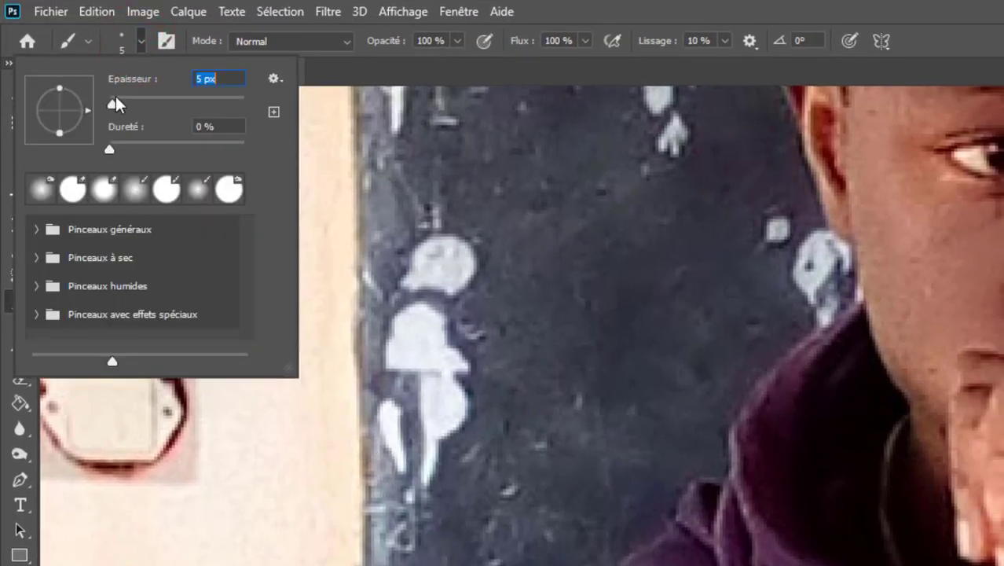
drag(115, 103, 114, 104)
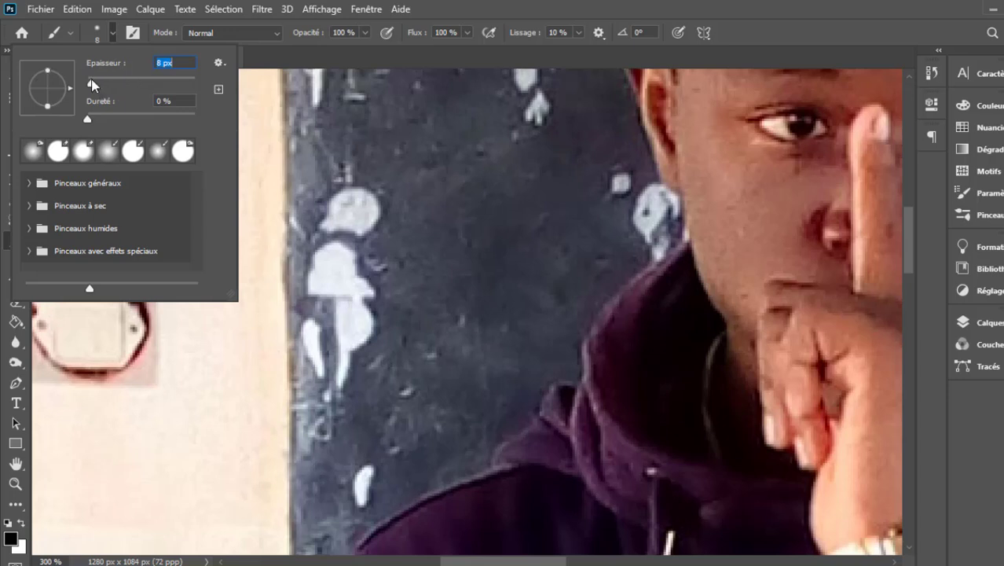
drag(92, 84, 92, 84)
click(218, 377)
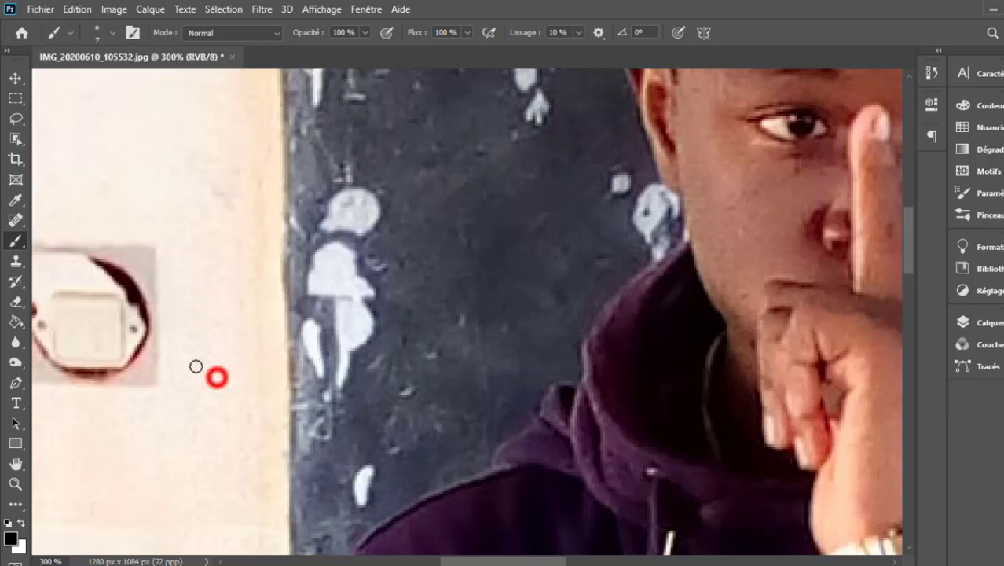
click(16, 382)
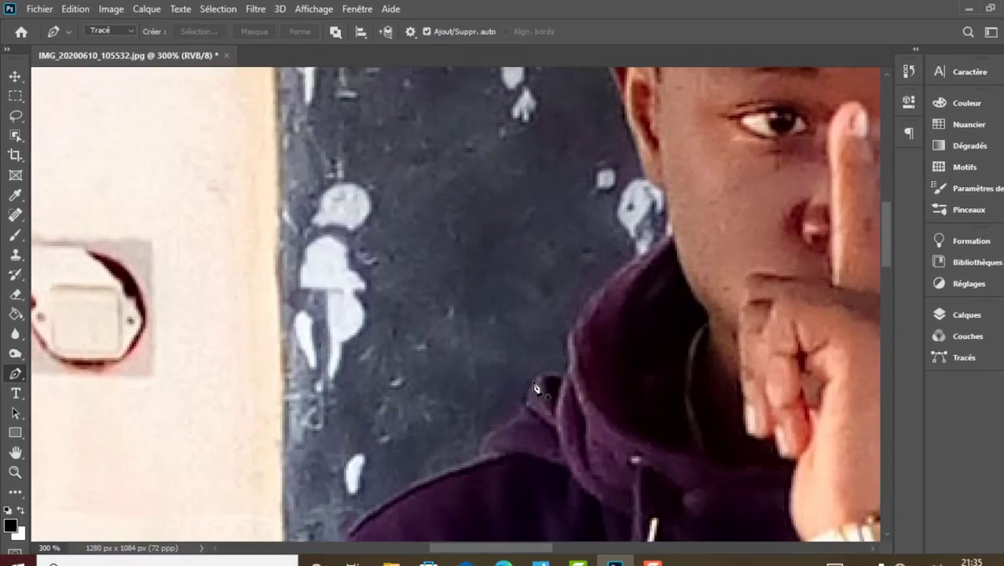
- Start the pen path on the hood's edge and trace down to the shoulder
click(547, 390)
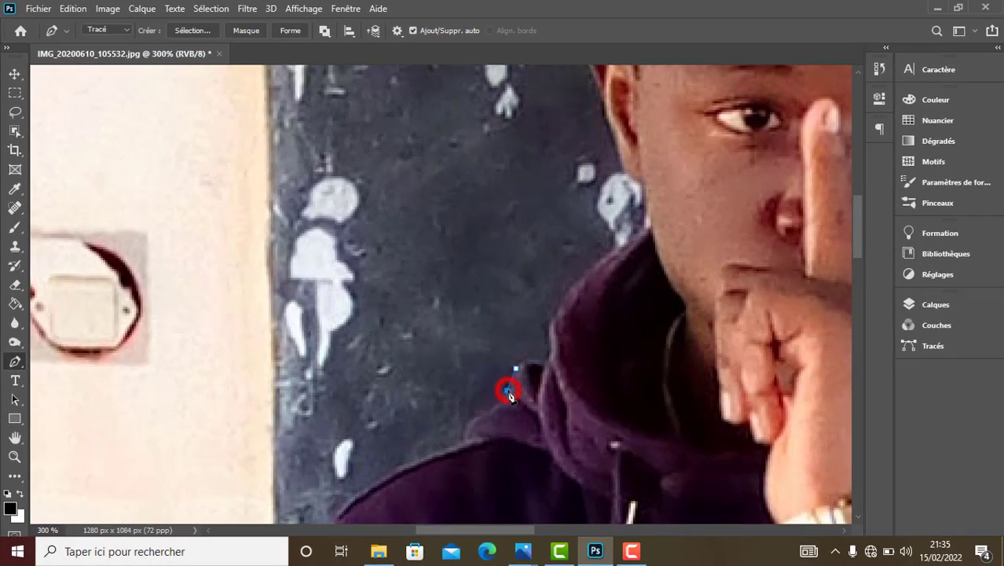
click(498, 406)
click(469, 421)
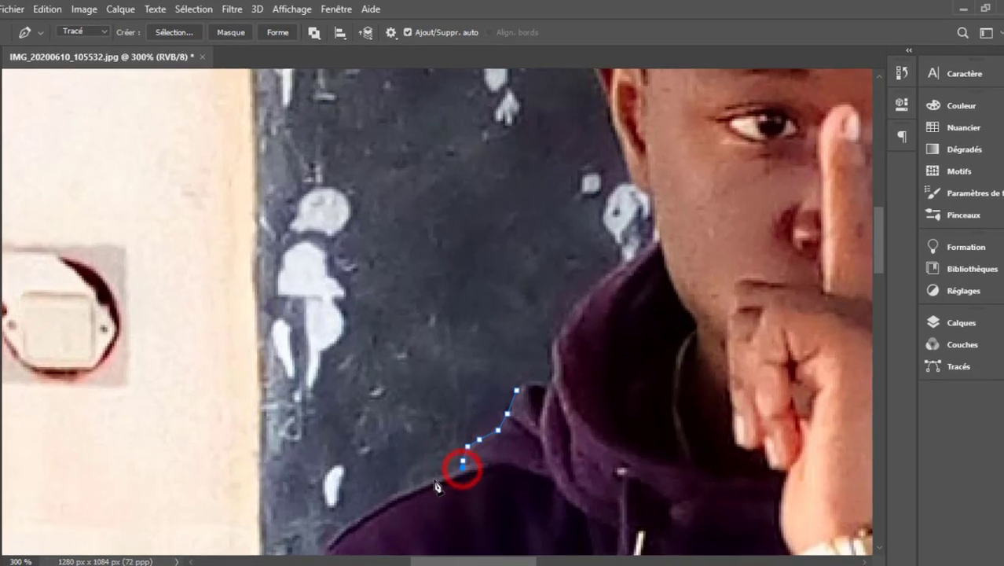
click(421, 487)
click(374, 505)
- Continue the path with anchors down the hoodie's left side
drag(364, 531, 454, 307)
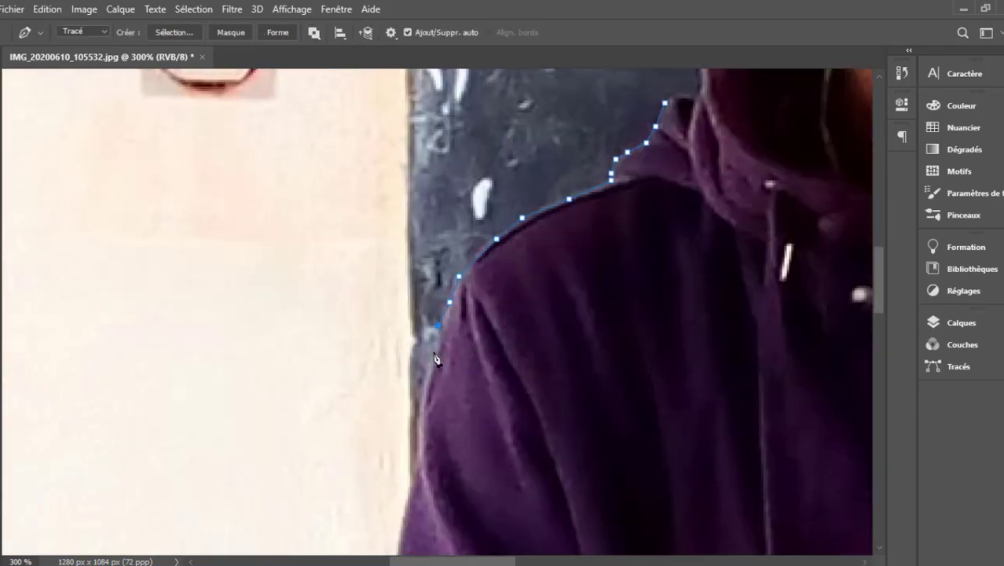
drag(403, 519, 396, 301)
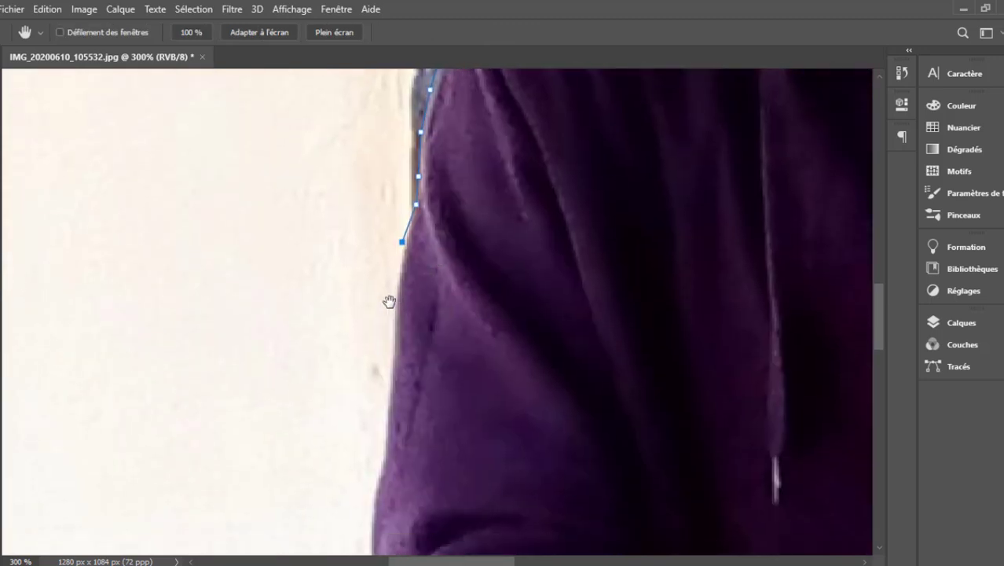
click(392, 338)
click(390, 397)
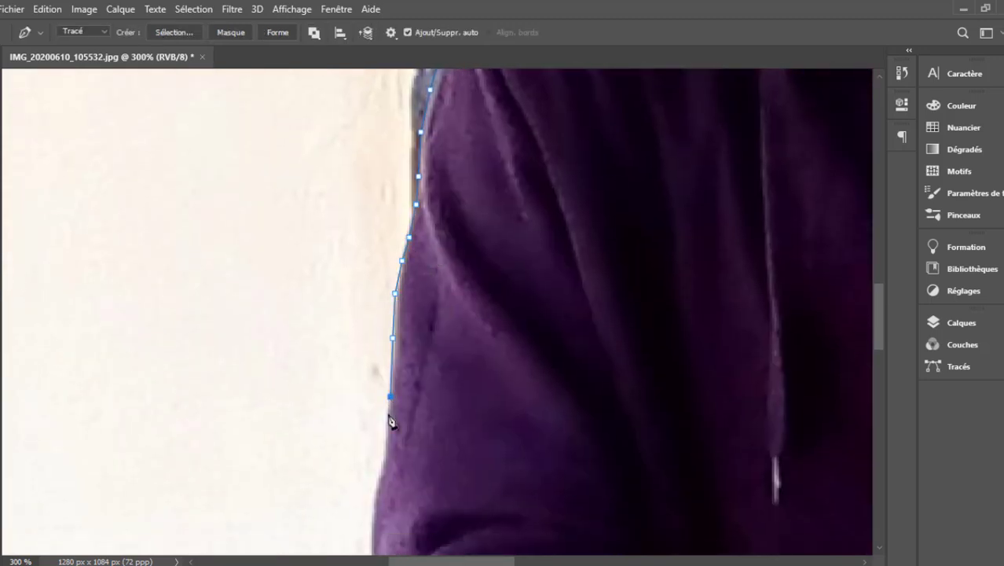
click(383, 450)
click(374, 489)
click(371, 527)
key(space)
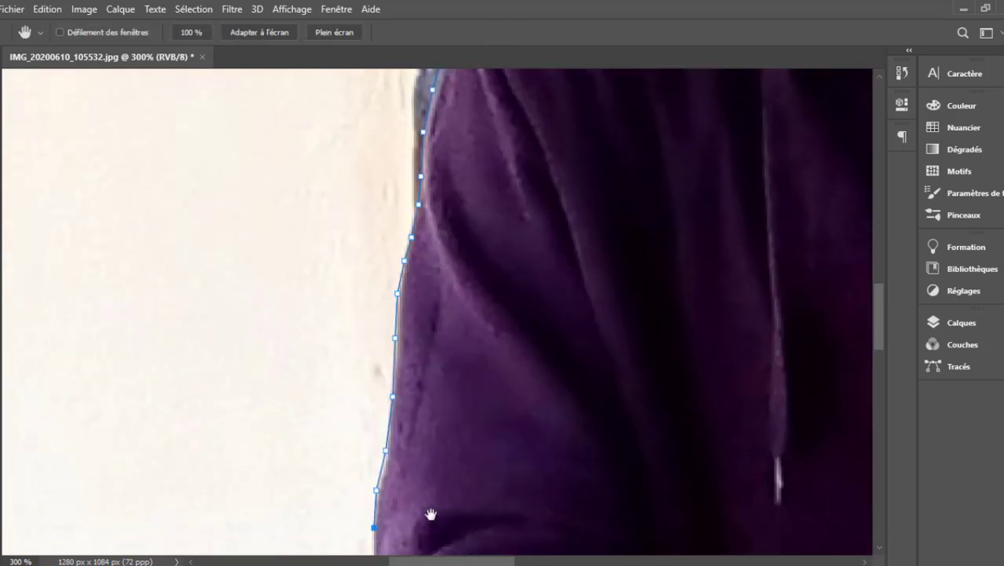
- Extend the path down the sleeve edge and around the elbow
drag(430, 513, 383, 188)
click(324, 237)
click(330, 270)
click(308, 309)
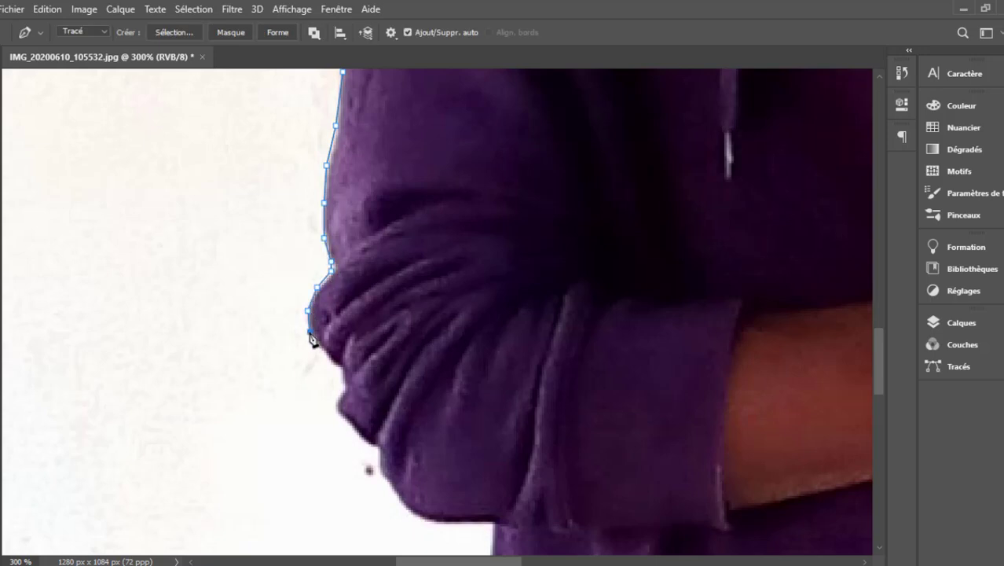
click(311, 332)
click(334, 362)
click(343, 387)
click(333, 404)
- Trace along and under the folded arm to its lower corner
click(364, 440)
click(381, 475)
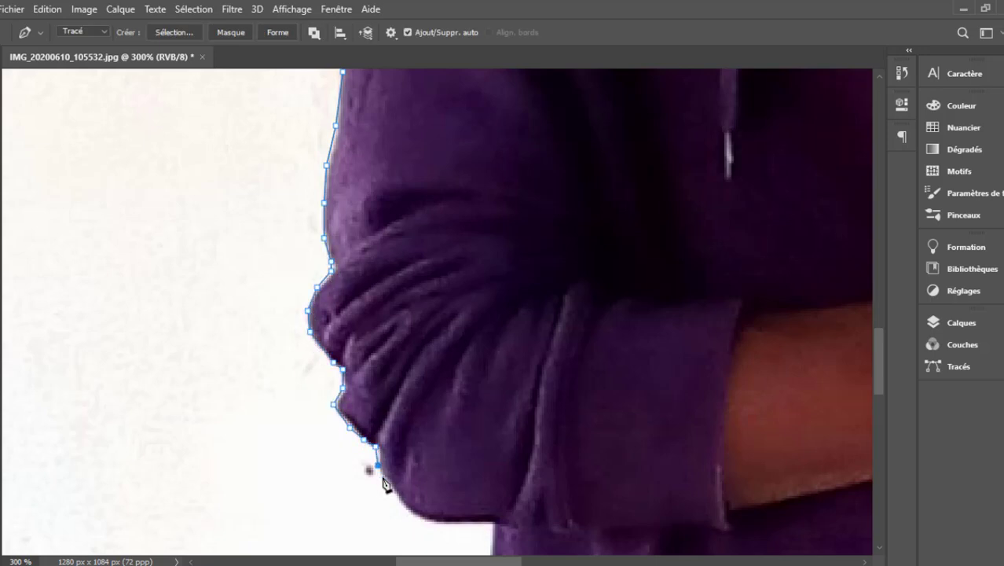
click(397, 497)
click(436, 526)
click(488, 523)
click(491, 545)
- Add anchors down the hoodie's lower side
drag(490, 550, 473, 258)
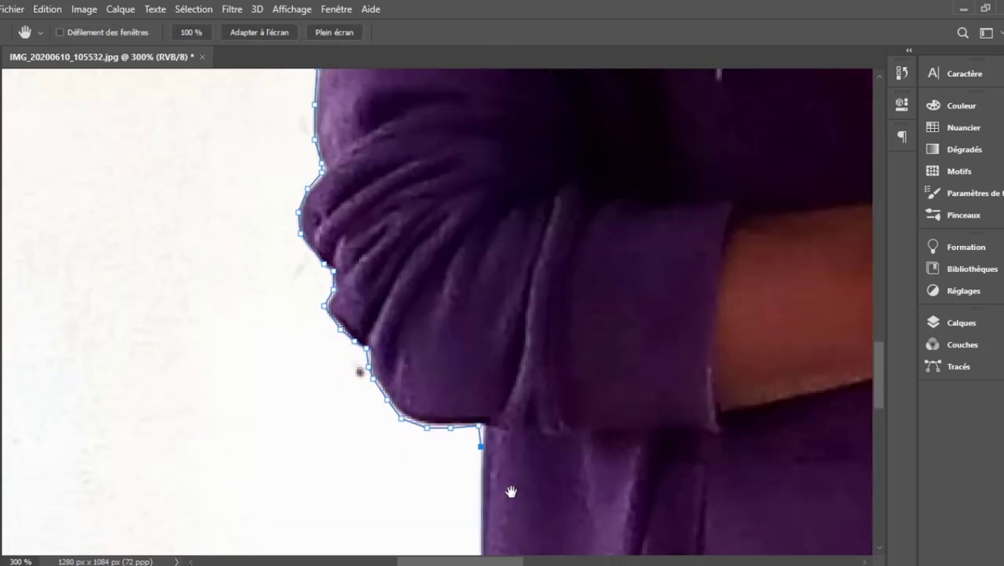
click(471, 252)
click(471, 323)
click(470, 379)
click(468, 459)
click(469, 507)
- Trace the path around the hip edge and bulge toward the hem
drag(468, 514, 451, 279)
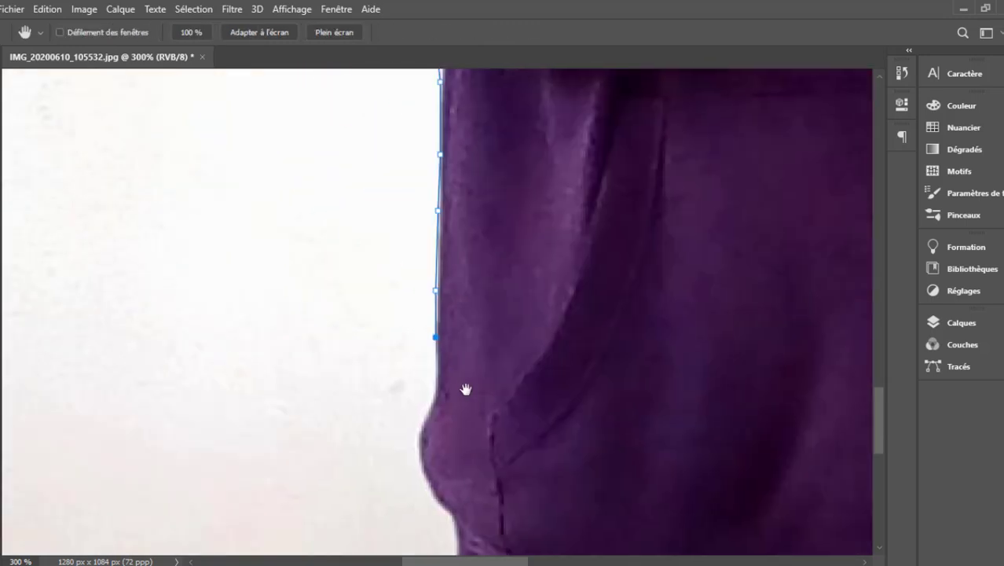
click(449, 324)
click(440, 350)
click(434, 368)
click(436, 391)
click(442, 410)
click(447, 424)
click(458, 438)
click(465, 446)
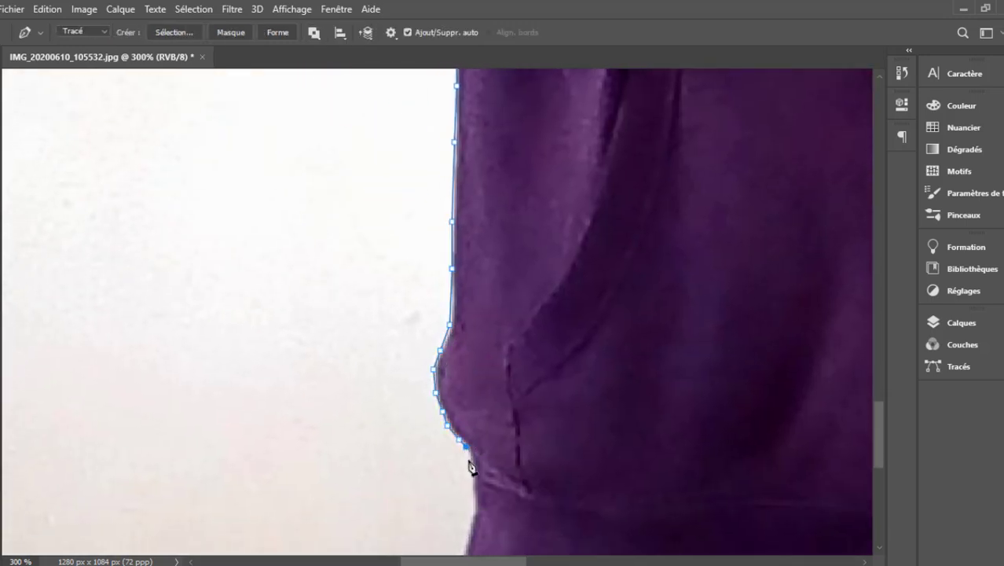
click(471, 508)
click(470, 524)
click(465, 538)
- Carry the path round the hem corner and along the hoodie's bottom edge
drag(463, 550, 428, 286)
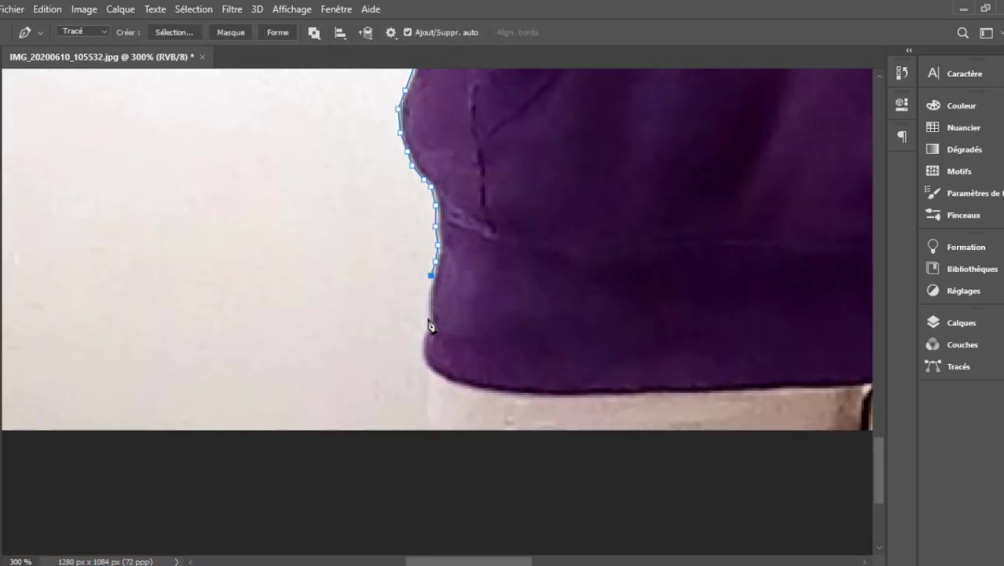
click(428, 303)
click(429, 326)
click(422, 355)
click(451, 387)
click(522, 397)
click(621, 396)
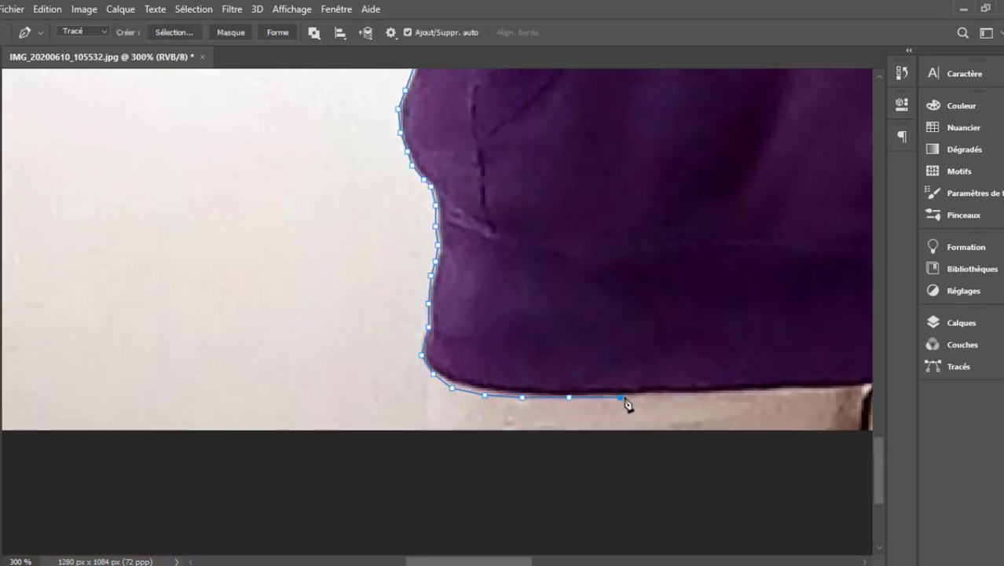
click(674, 394)
click(728, 395)
- Extend the path further along the bottom edge
drag(779, 397, 484, 397)
click(483, 390)
click(557, 390)
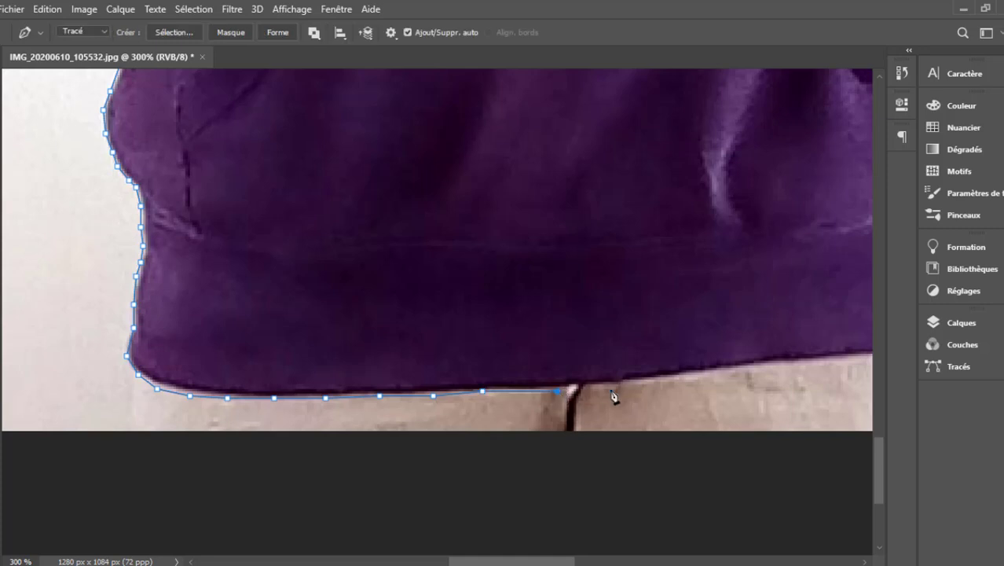
click(614, 386)
click(676, 380)
click(728, 372)
- Continue along the hem, undoing misplaced points and re-placing them on the edge
drag(784, 381, 400, 366)
click(396, 352)
click(440, 348)
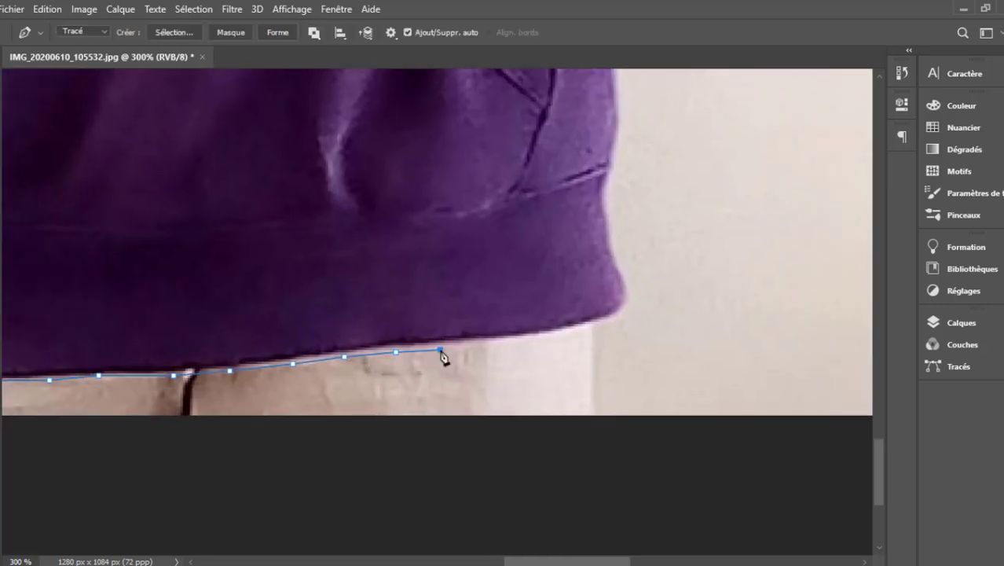
key(ctrl+z)
key(ctrl+z)
key(ctrl+z)
click(234, 366)
click(279, 362)
click(330, 354)
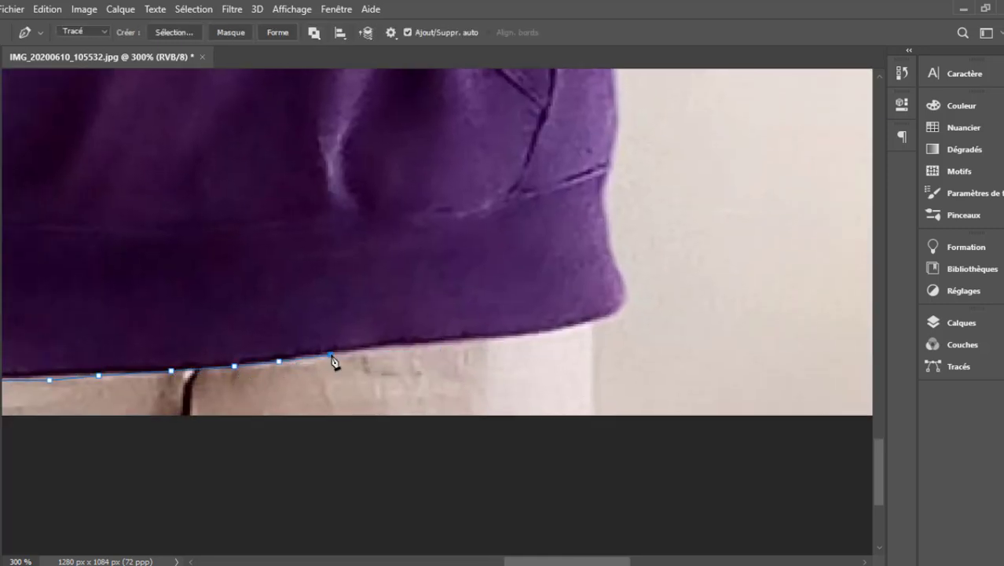
click(393, 346)
- Run the path along the rest of the hem and round its right corner
click(463, 340)
click(550, 333)
click(604, 319)
click(627, 298)
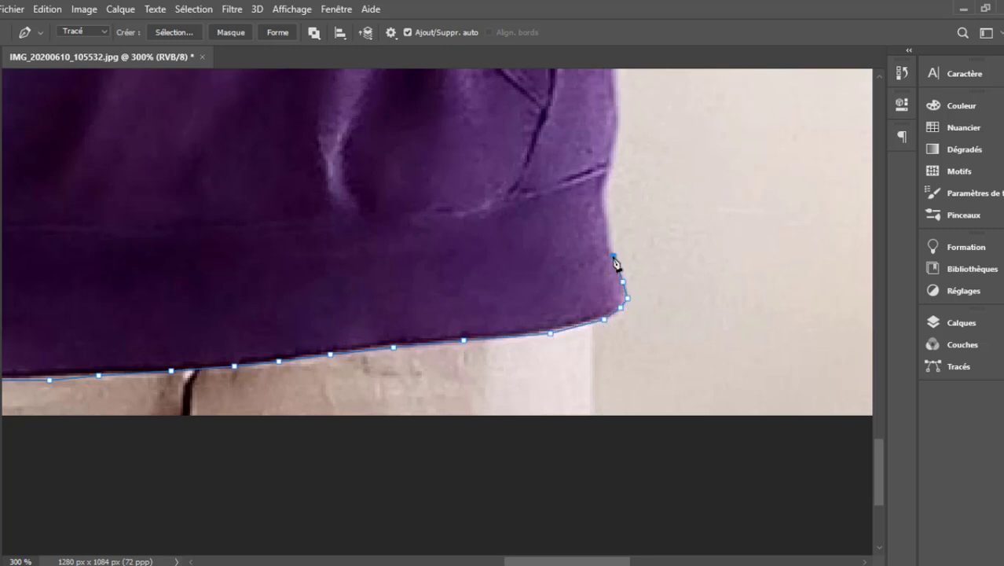
click(609, 219)
click(610, 173)
- Trace anchors up the hoodie's right edge
drag(605, 168, 570, 372)
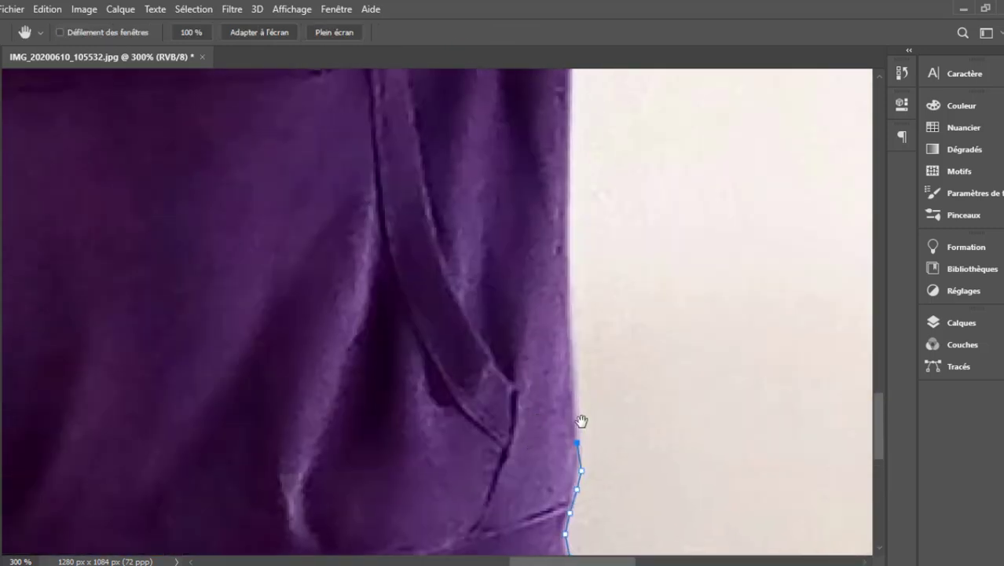
click(574, 283)
click(571, 195)
click(570, 142)
click(571, 89)
drag(571, 90, 562, 462)
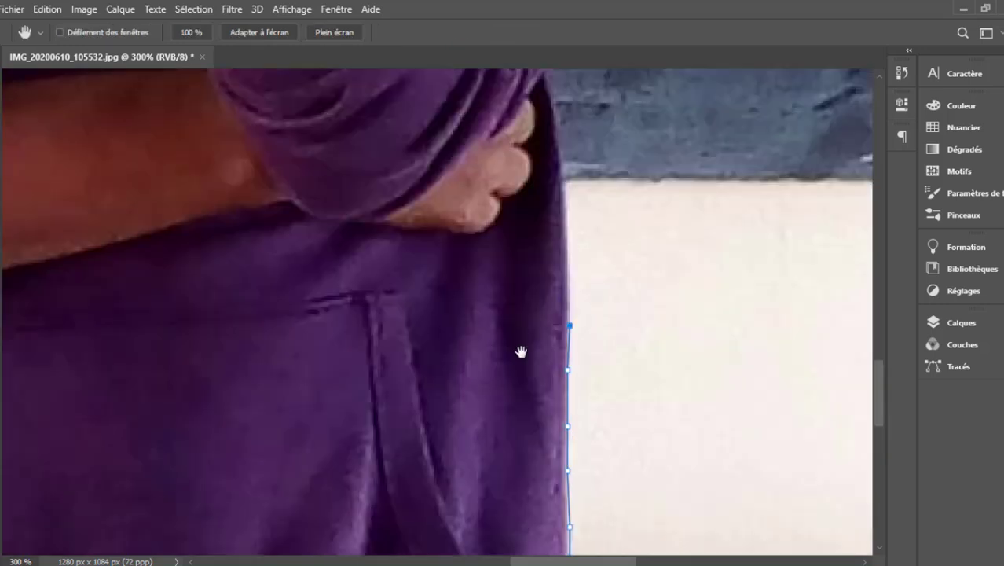
click(561, 455)
click(557, 412)
click(556, 383)
click(554, 344)
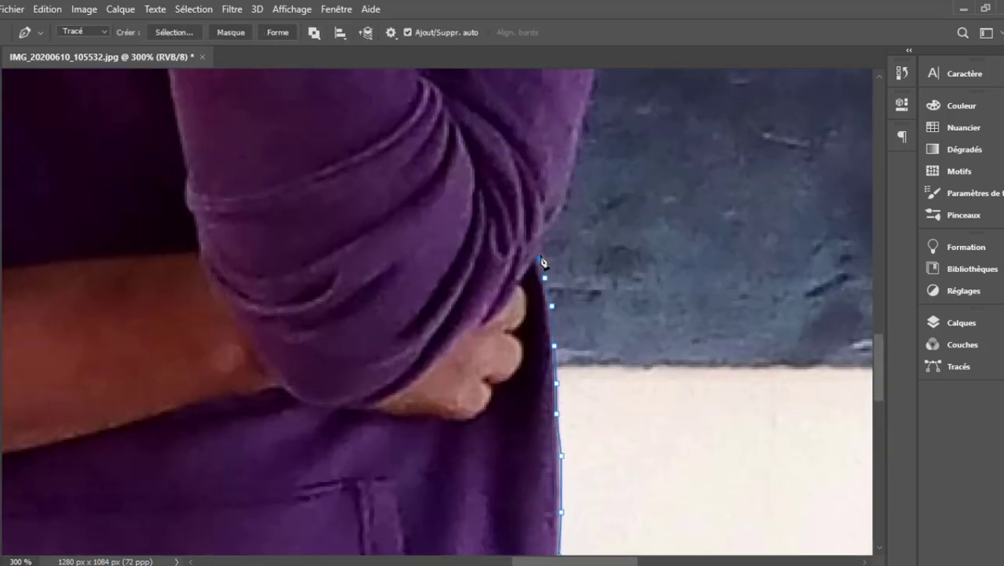
- Extend the path up the folded arm and sleeve's right edge
drag(593, 114, 560, 436)
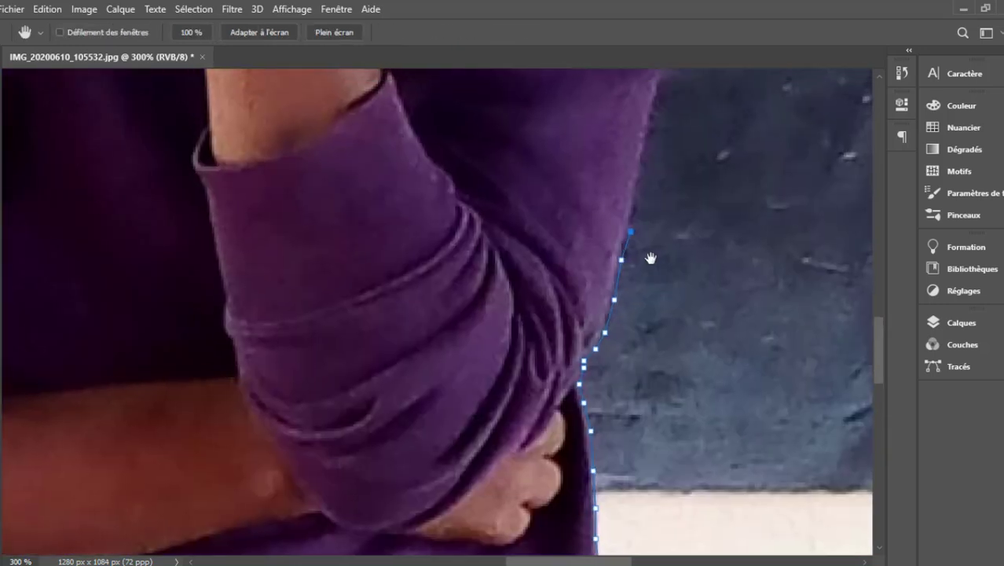
click(568, 373)
click(575, 342)
click(582, 306)
click(590, 262)
click(599, 228)
click(608, 185)
click(615, 138)
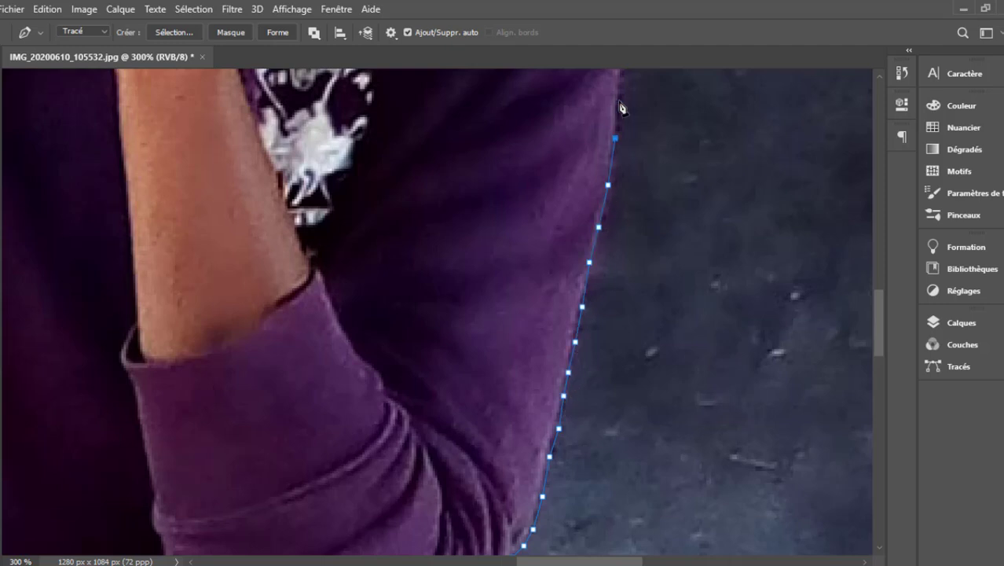
- Trace the path around the shoulder edge
drag(619, 100, 540, 429)
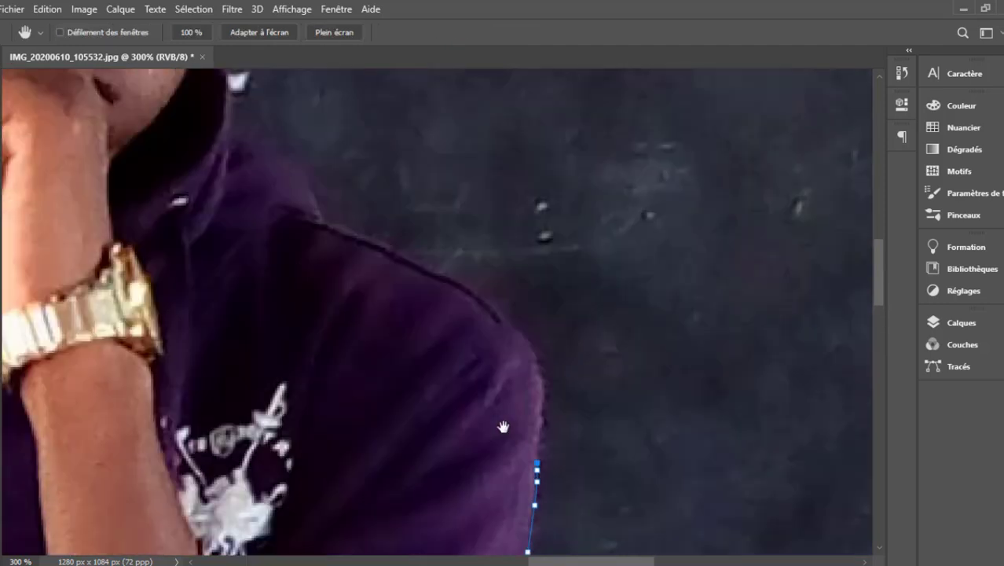
click(493, 354)
click(463, 327)
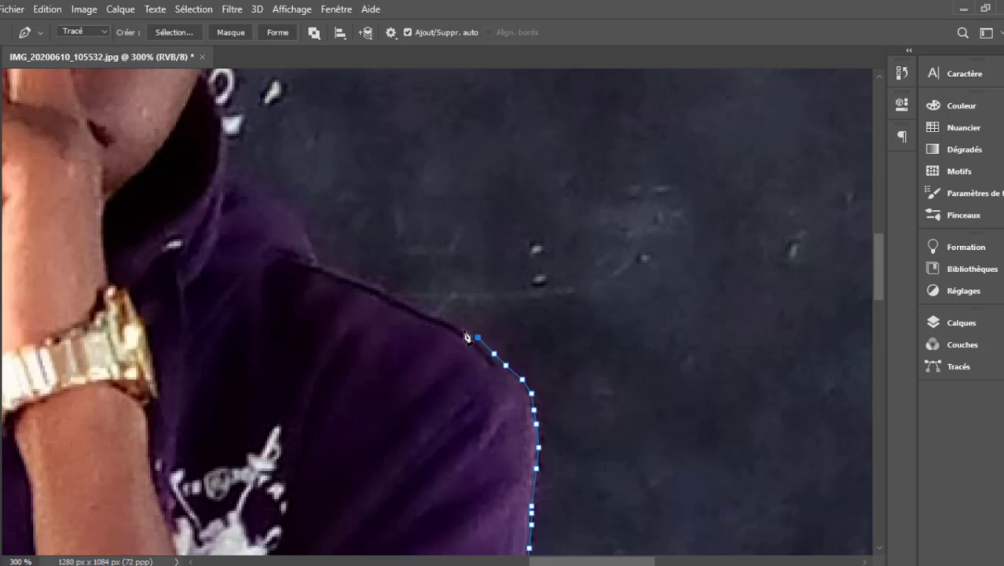
click(420, 306)
click(375, 285)
click(339, 269)
click(321, 264)
- Trace up the neckline and close the path at its starting point
click(300, 223)
click(286, 206)
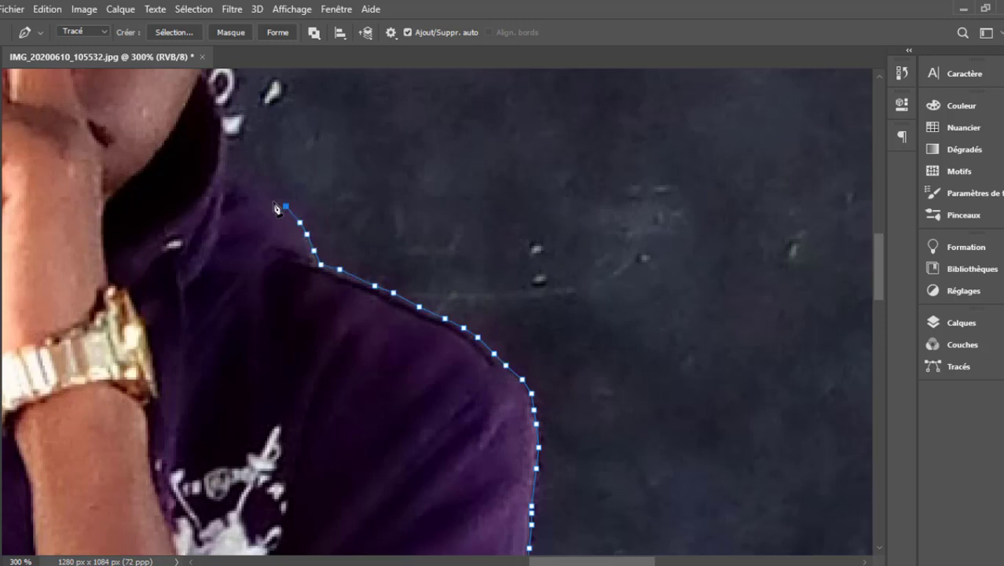
click(257, 191)
click(231, 169)
drag(227, 135, 377, 393)
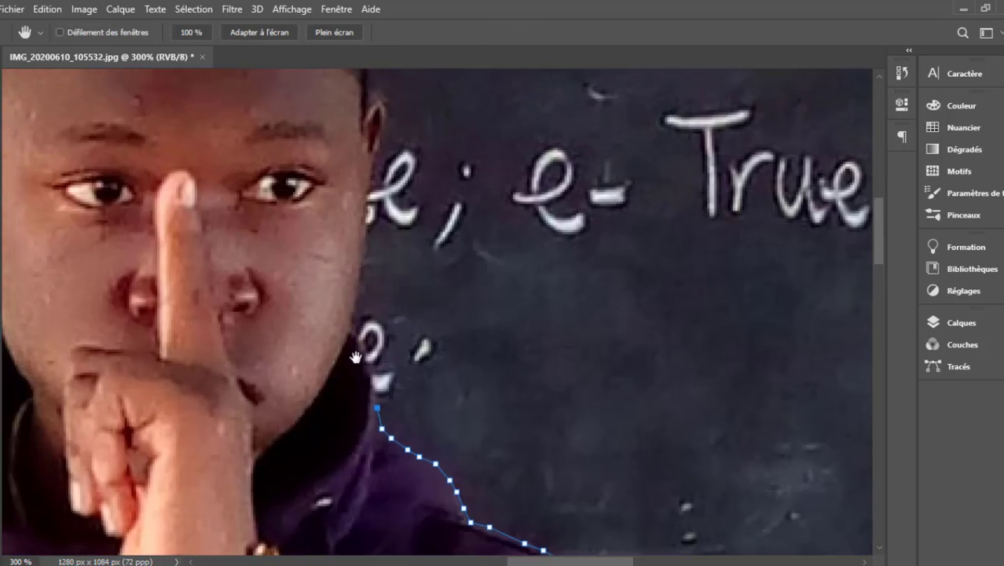
click(355, 338)
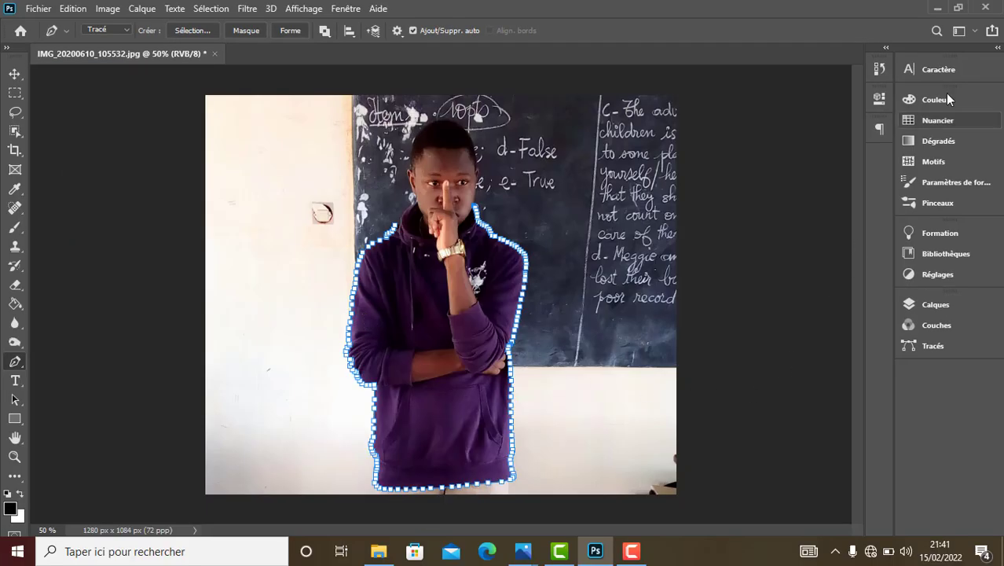
- Set the foreground colour to white (ffffff) and add the empty layer Calque 1
click(995, 51)
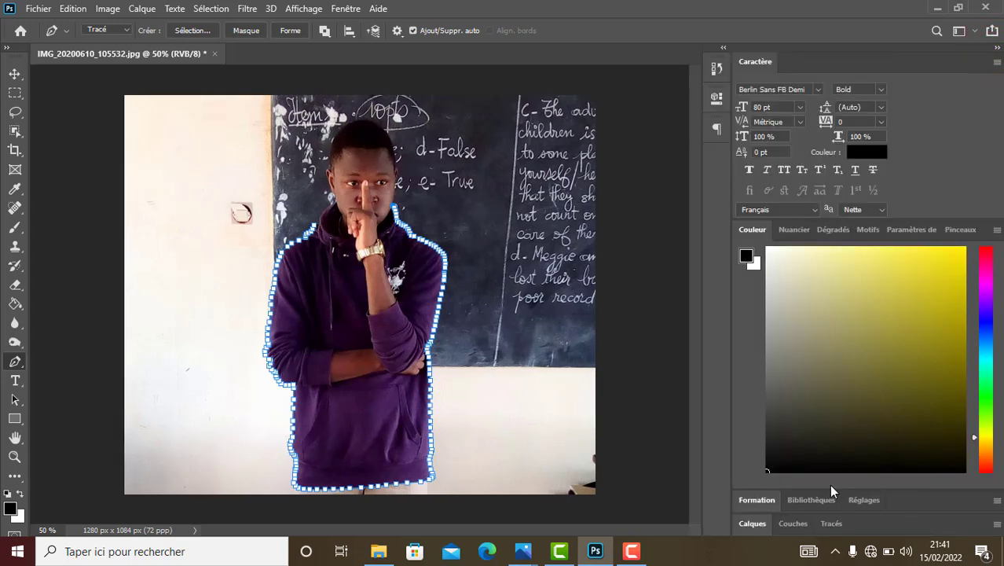
click(753, 524)
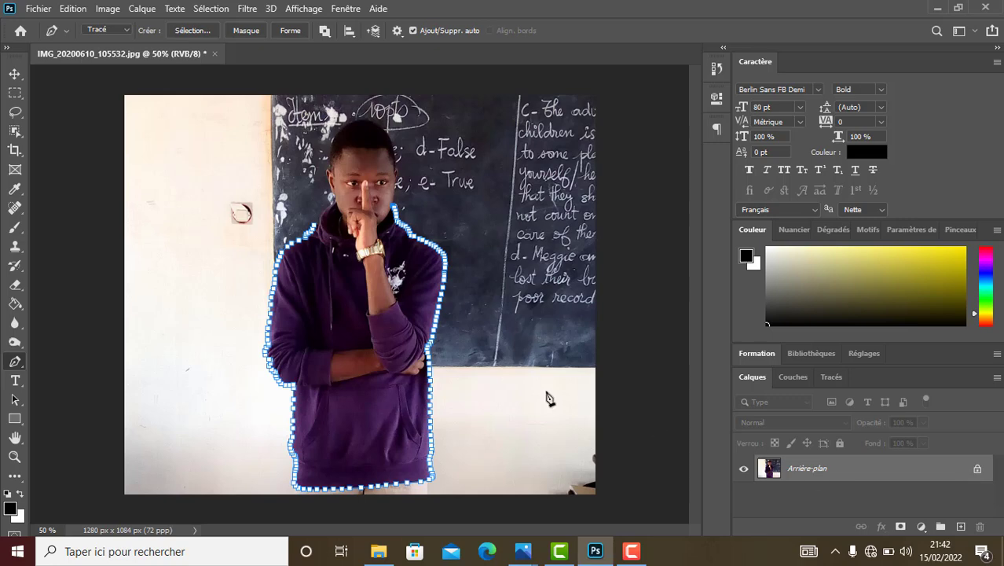
click(11, 509)
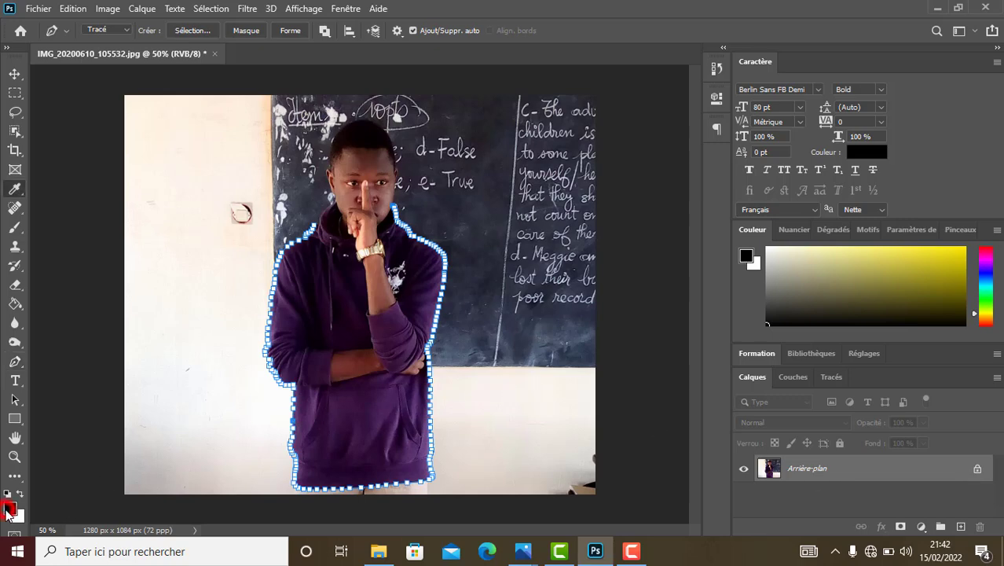
click(410, 149)
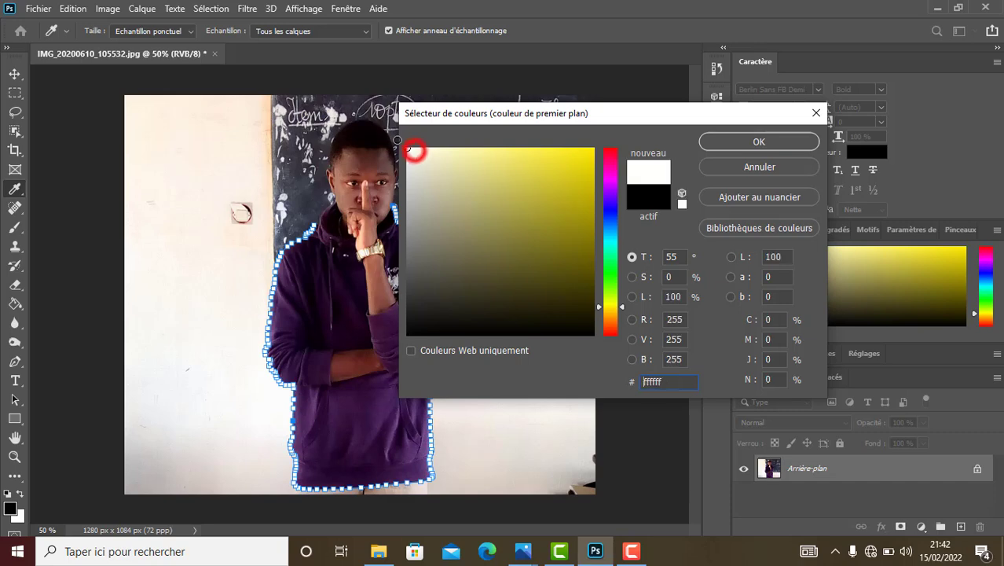
click(741, 140)
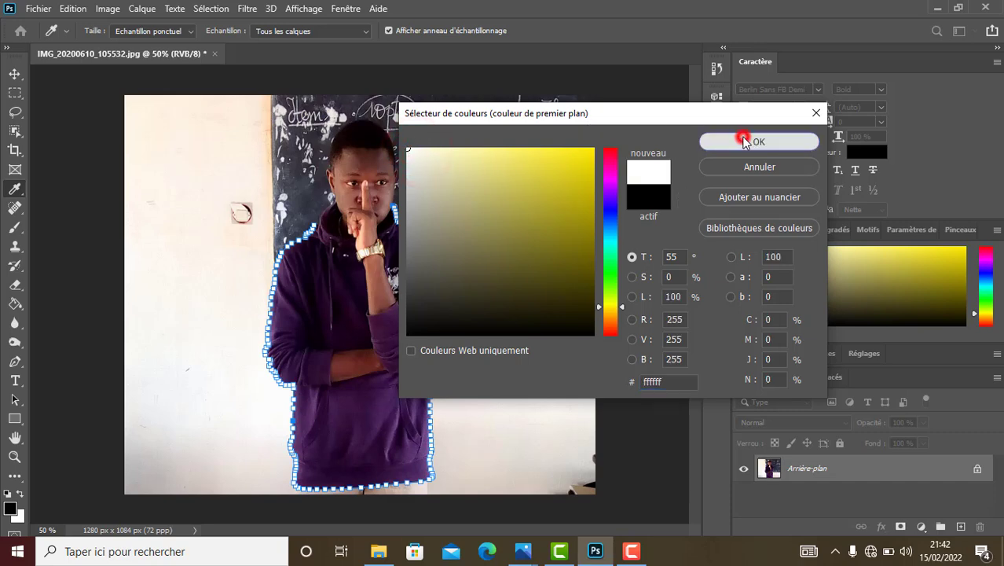
key(p)
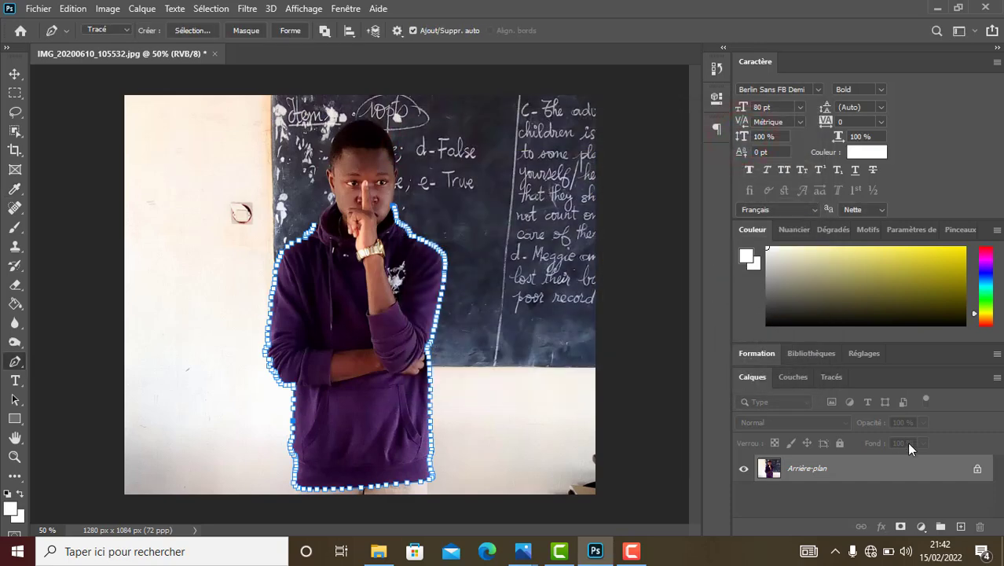
click(960, 526)
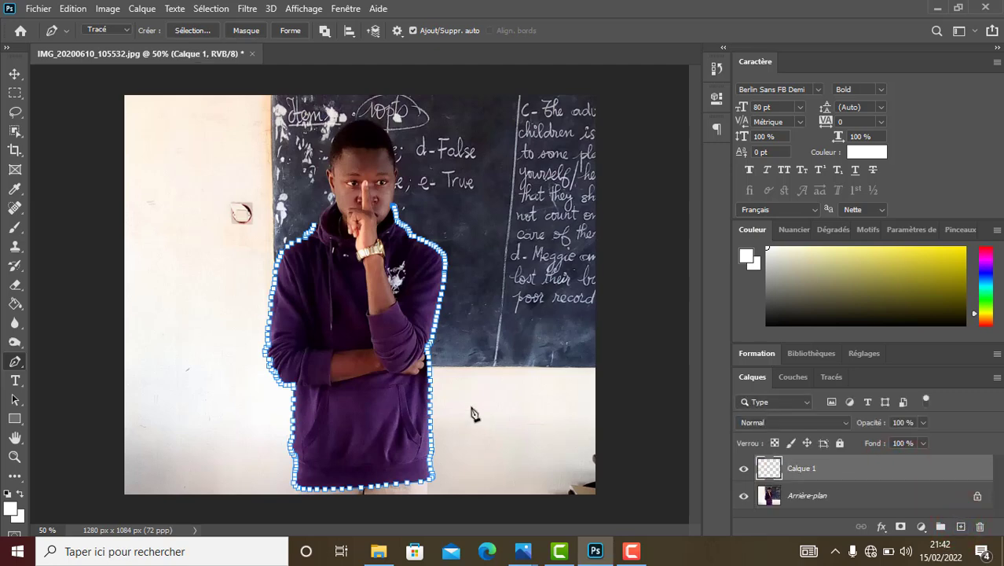
- Stroke the path with the white brush on Calque 1, then delete the work path
right_click(343, 330)
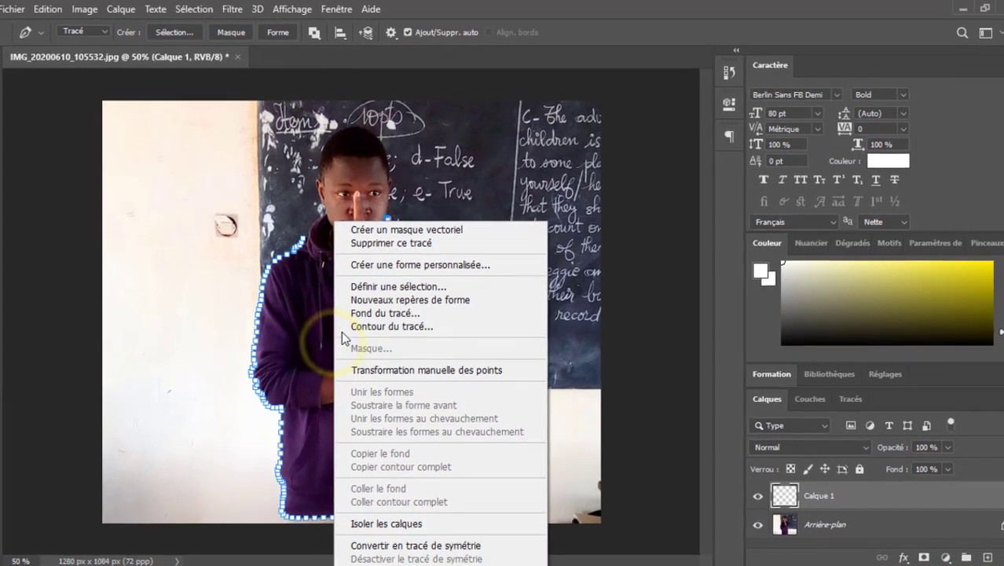
click(355, 313)
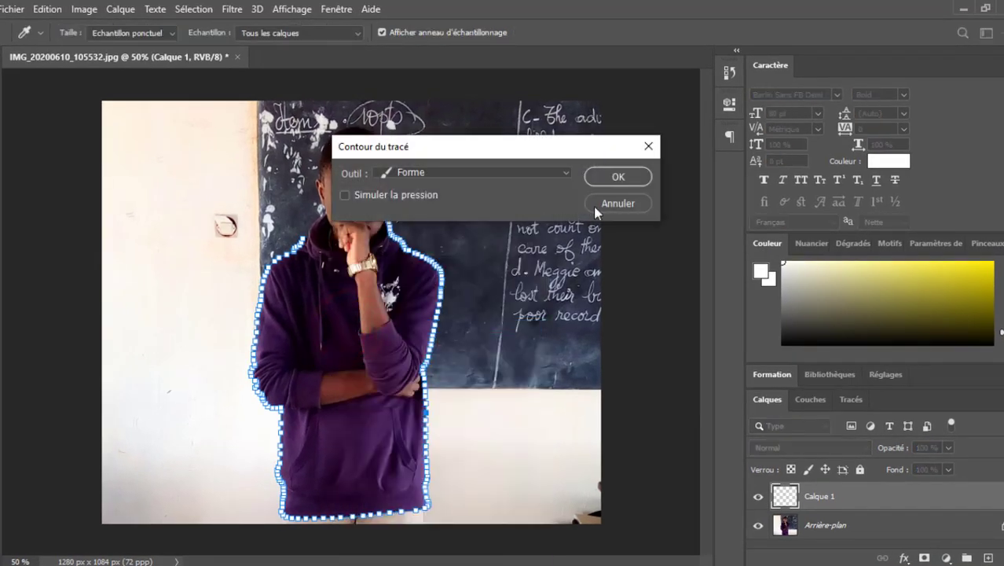
click(619, 176)
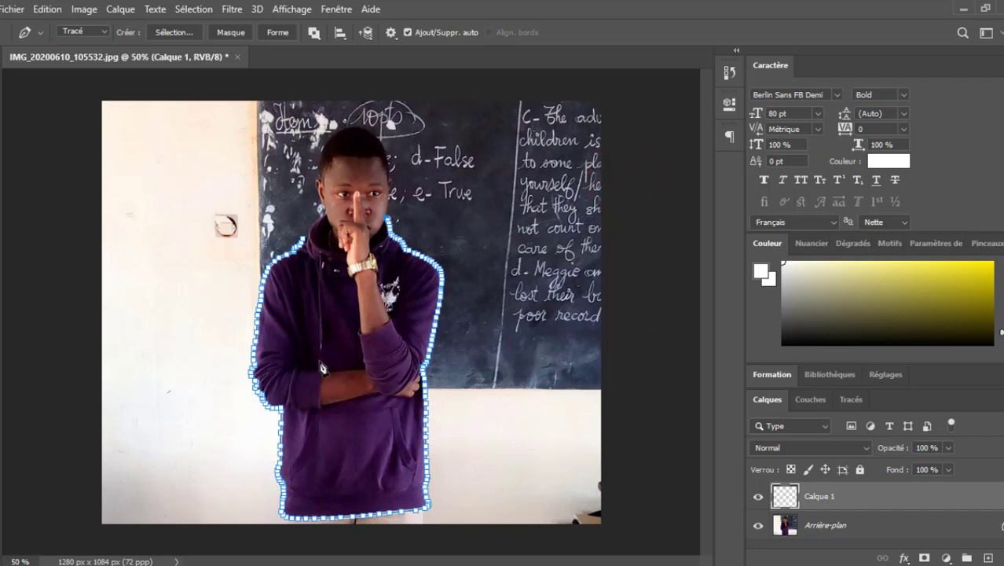
right_click(320, 363)
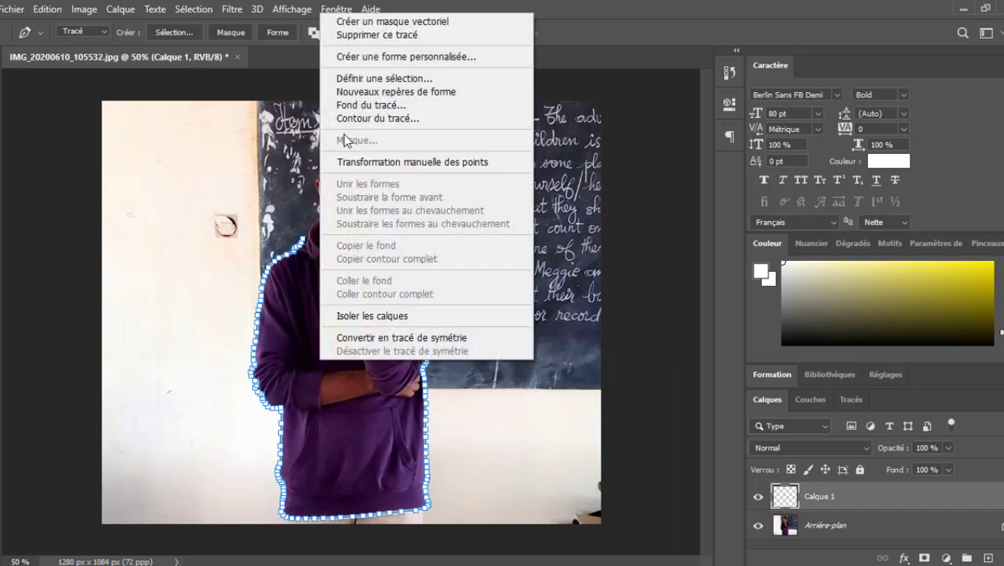
click(352, 36)
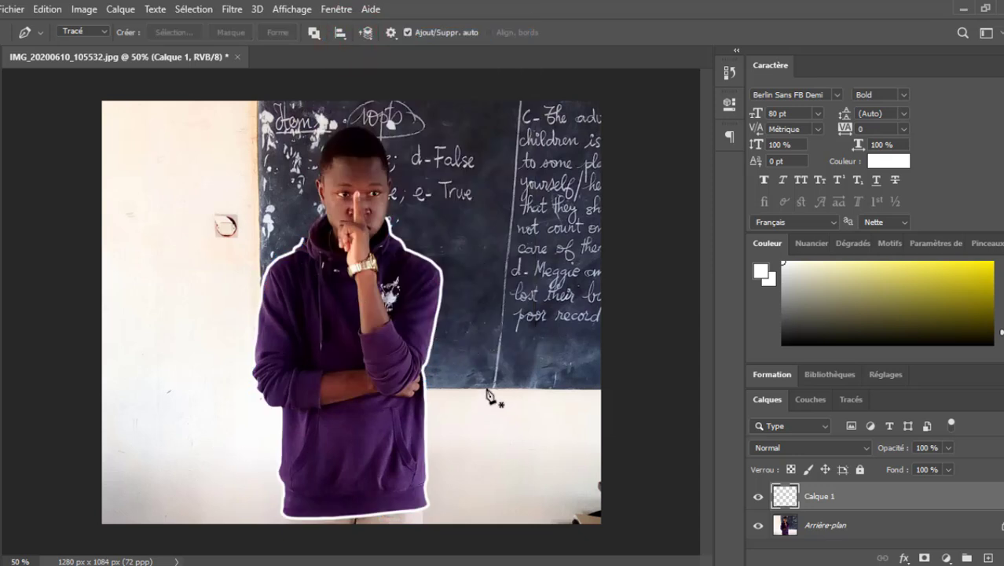
- Collapse the panels and zoom to 300% on the hoodie's shoulder and collar
scroll(341, 323, up, 2)
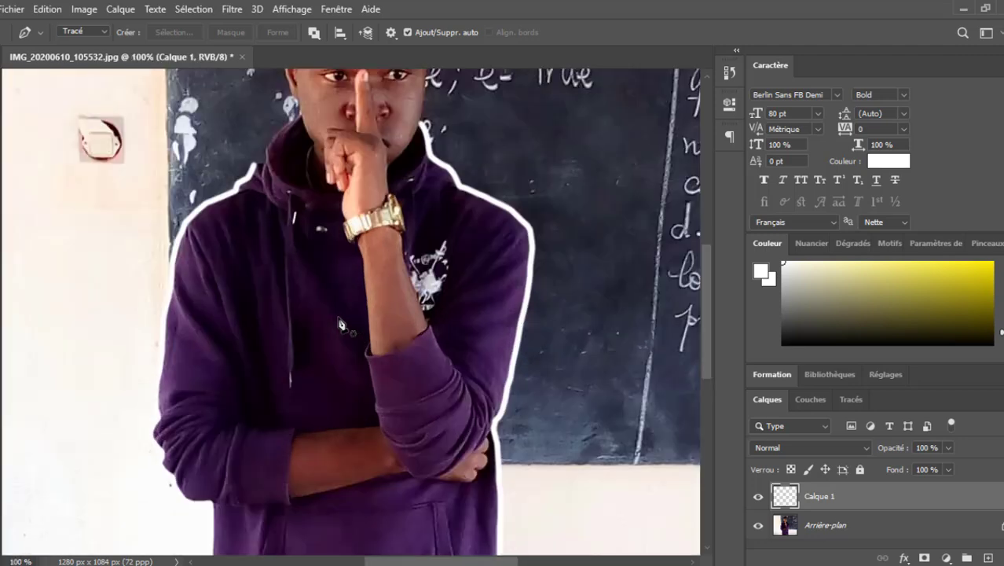
drag(706, 316, 712, 267)
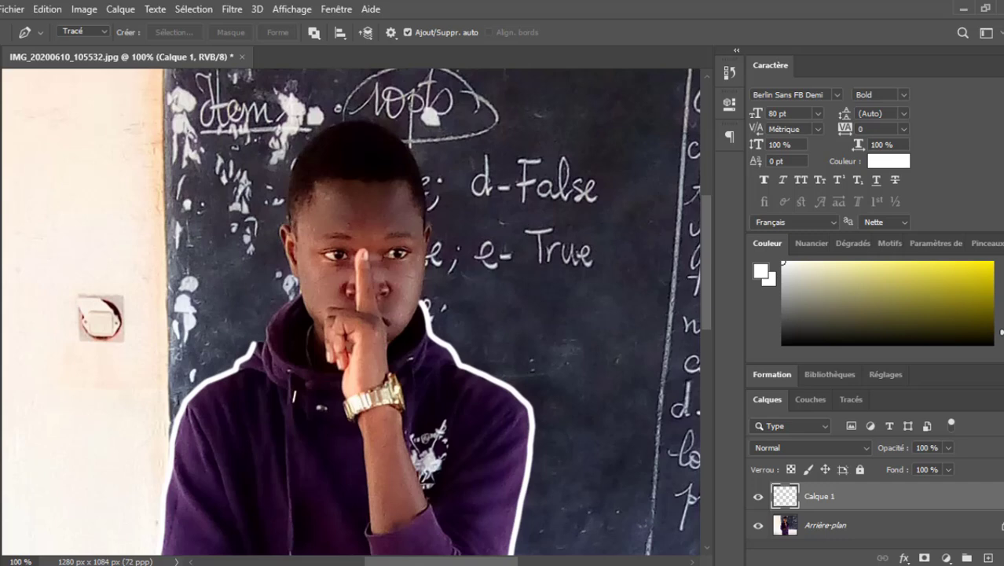
click(736, 50)
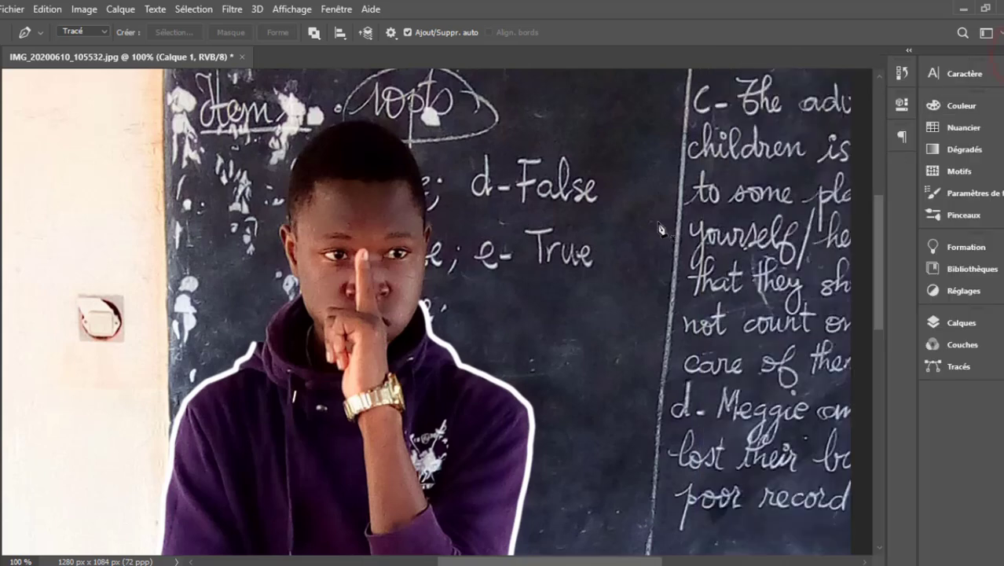
key(ctrl+plus)
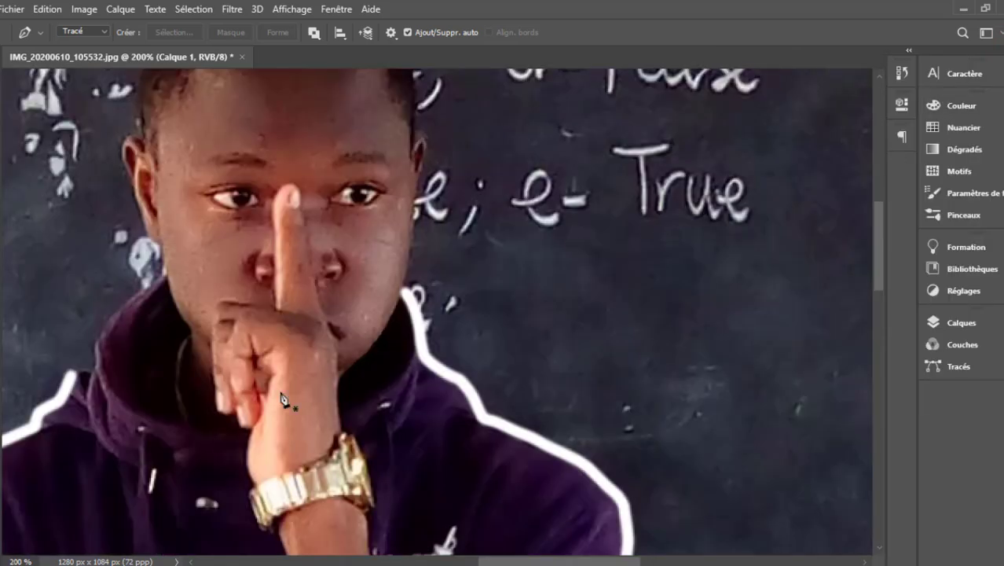
drag(547, 563, 483, 561)
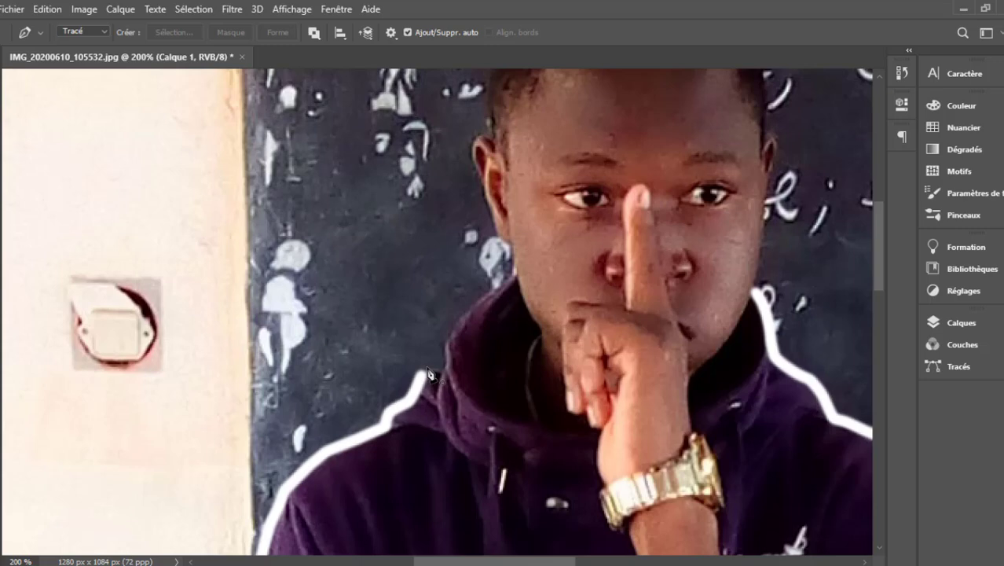
key(ctrl+plus)
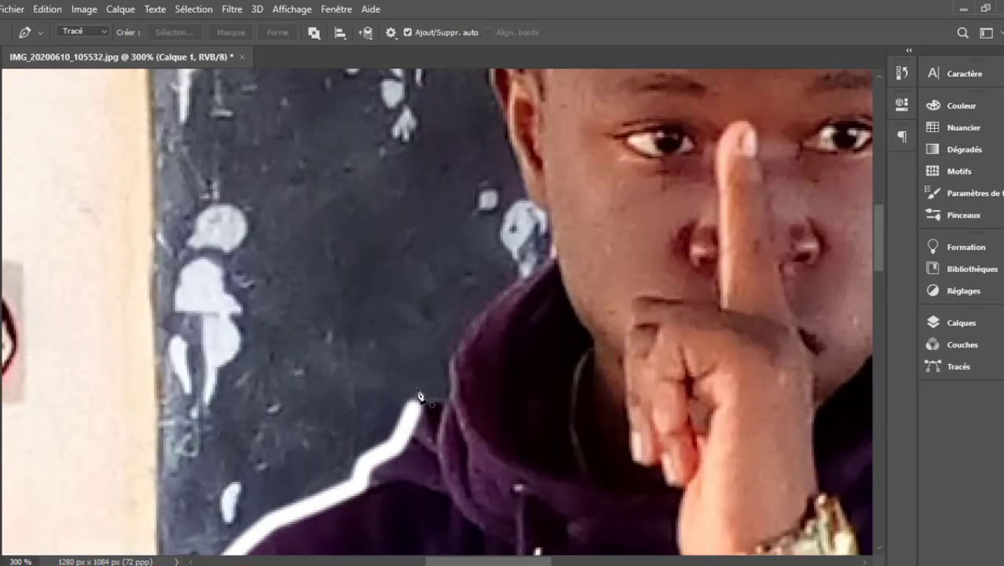
- Trace a pen path from the hoodie shoulder up the left collar to the neck
click(414, 402)
click(428, 401)
click(441, 401)
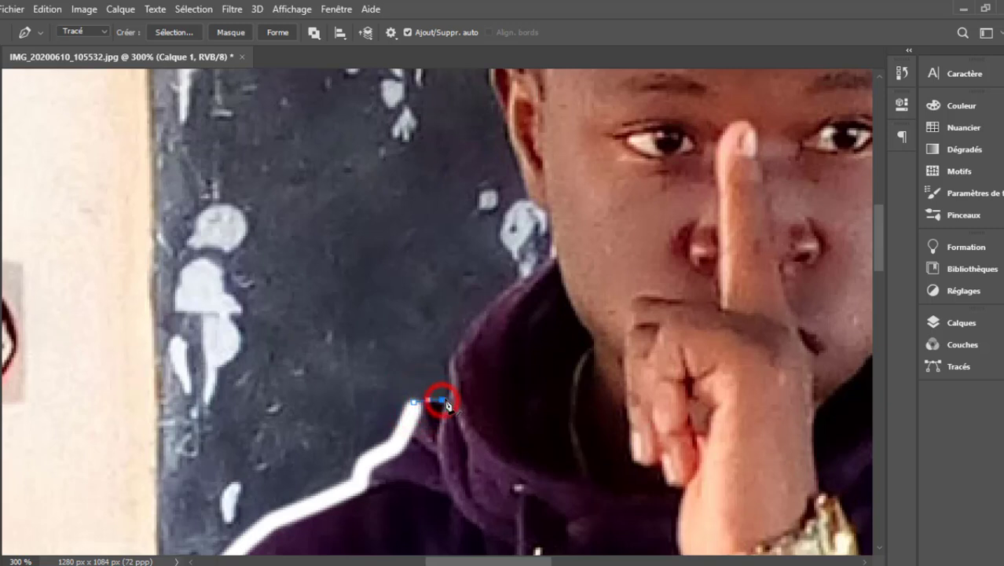
click(444, 387)
click(448, 362)
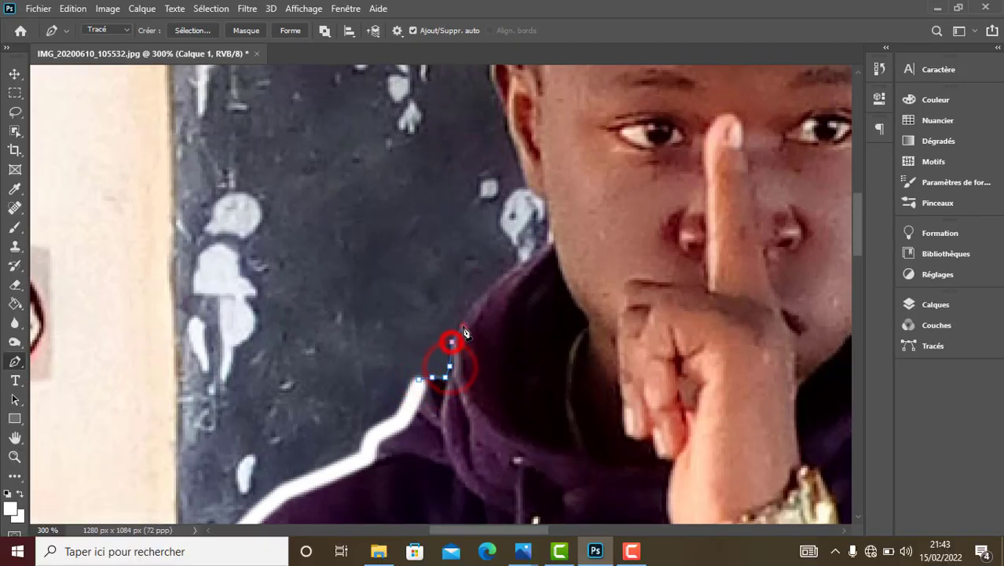
click(464, 327)
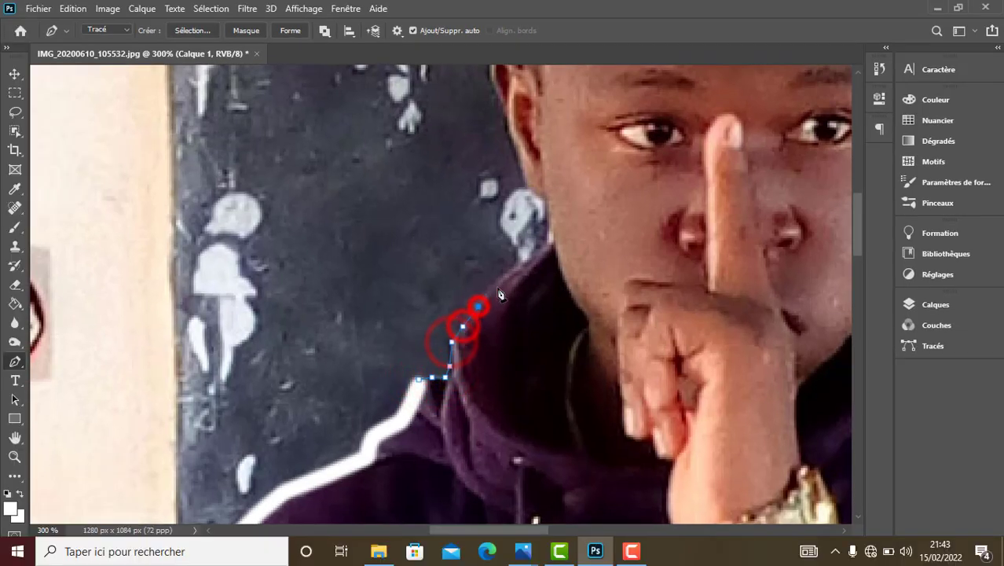
click(479, 306)
click(499, 286)
click(521, 268)
click(550, 241)
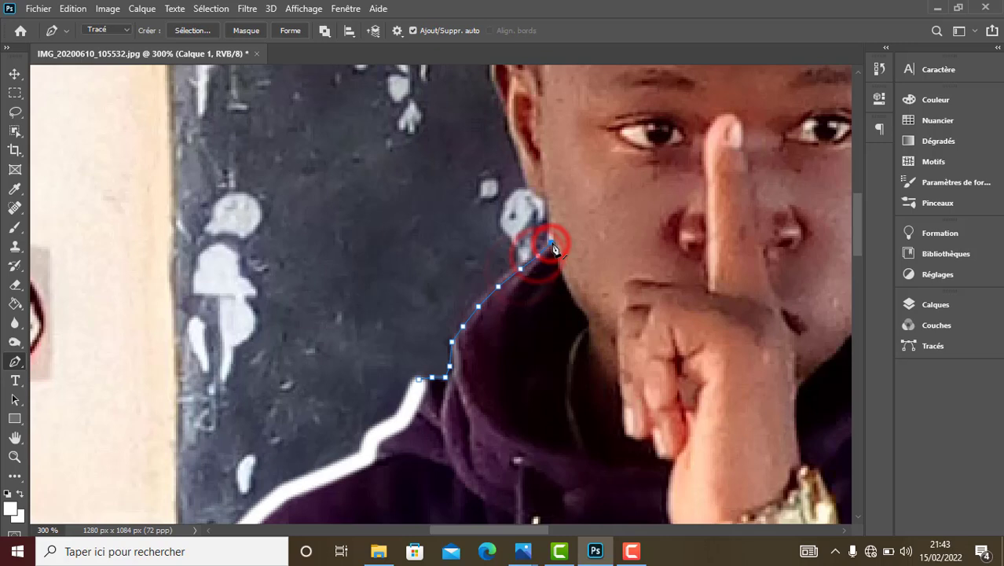
- Stroke the collar path with white paint, then delete the work path
right_click(538, 355)
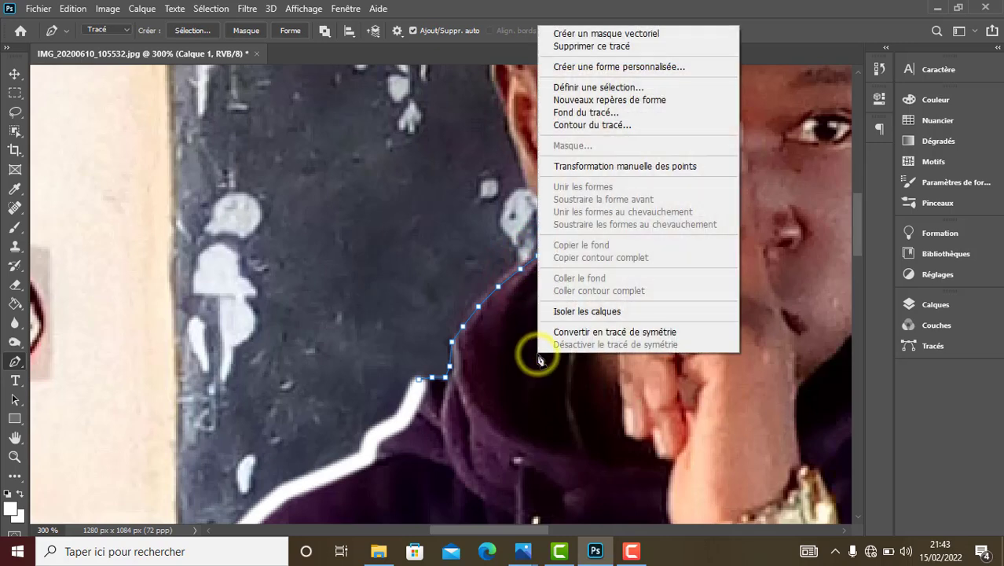
click(577, 125)
click(599, 167)
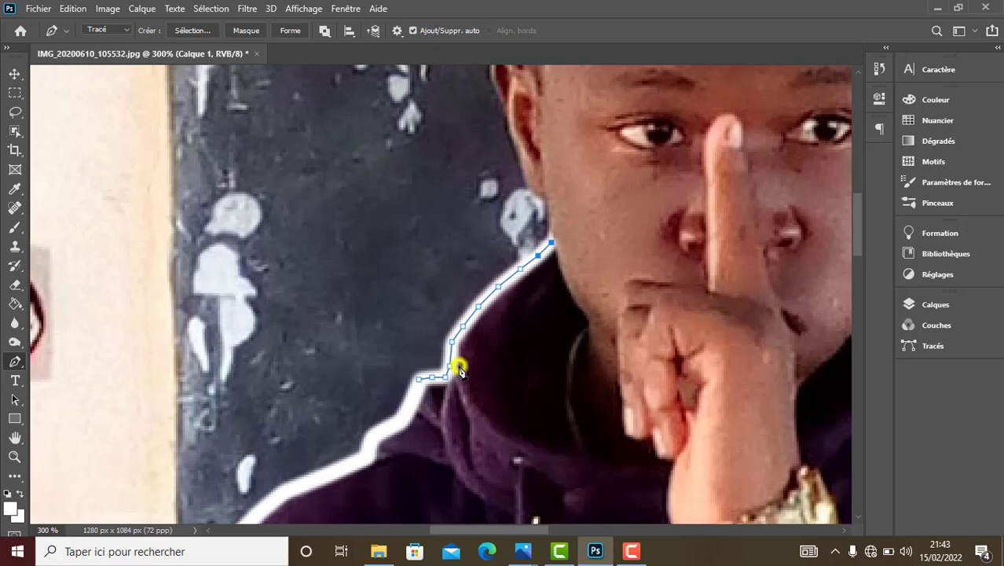
right_click(459, 369)
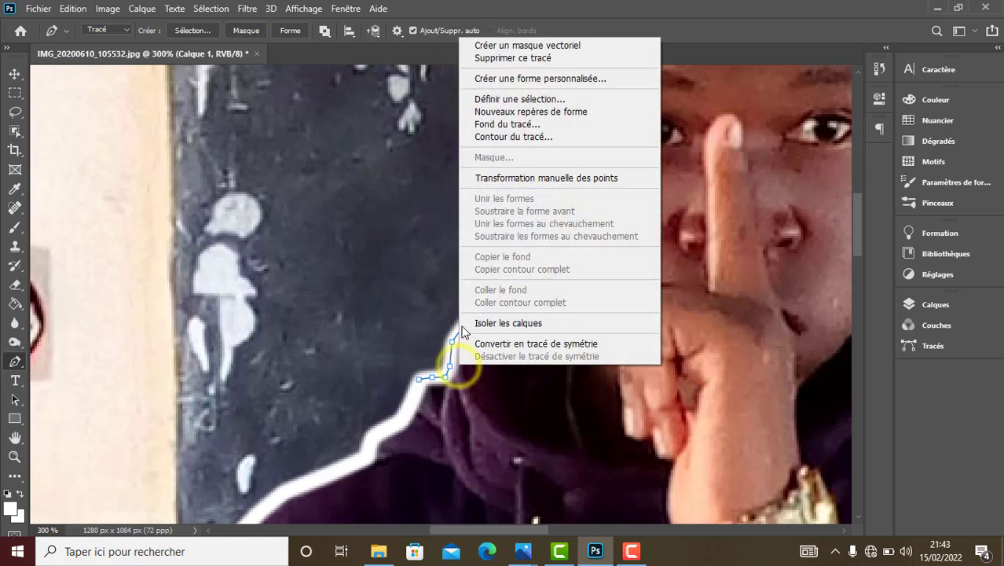
click(494, 60)
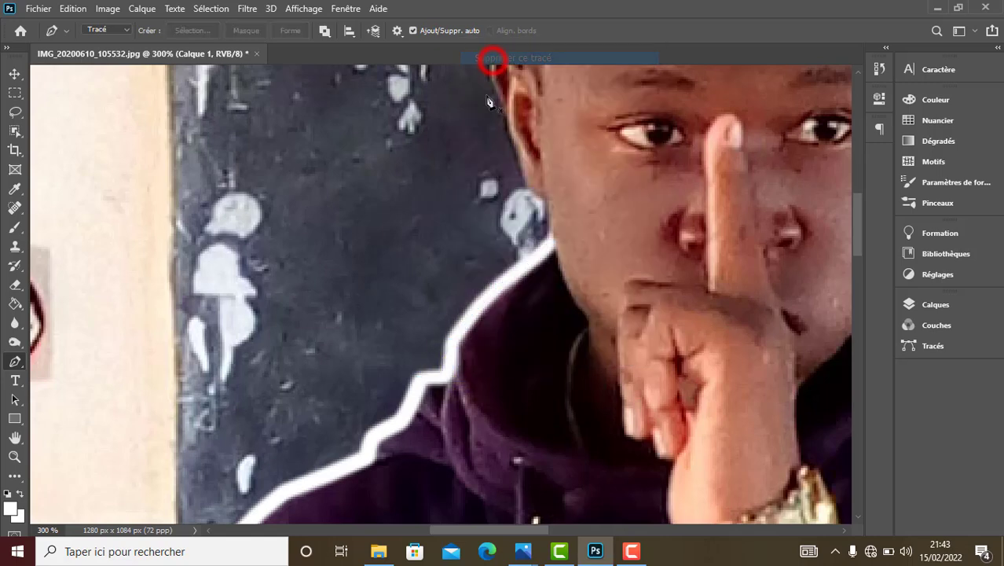
click(453, 364)
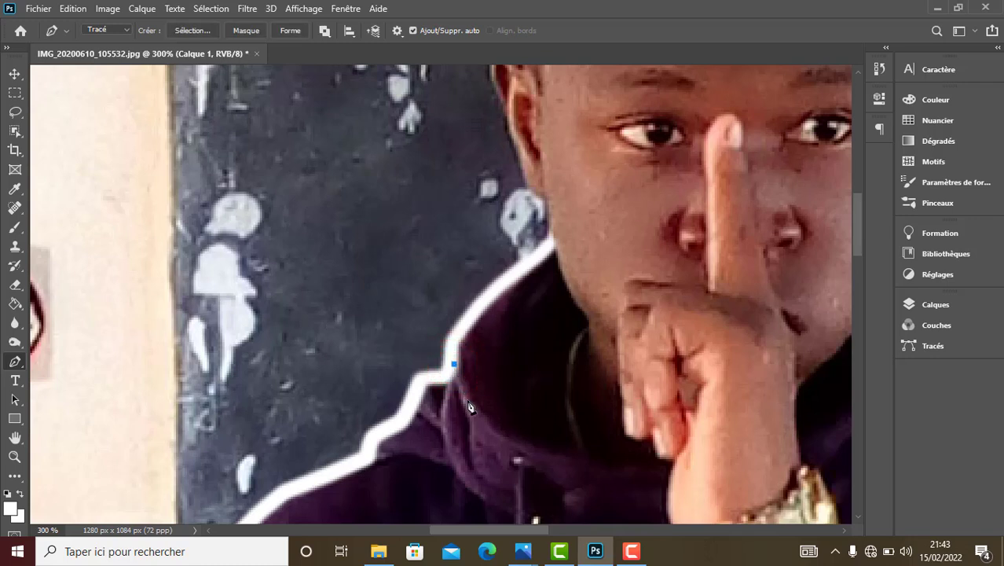
- Extend the pen path down the inner hood edge and along the collar to the raised hand
click(469, 399)
click(487, 421)
click(500, 437)
click(527, 450)
click(560, 462)
click(601, 476)
click(625, 480)
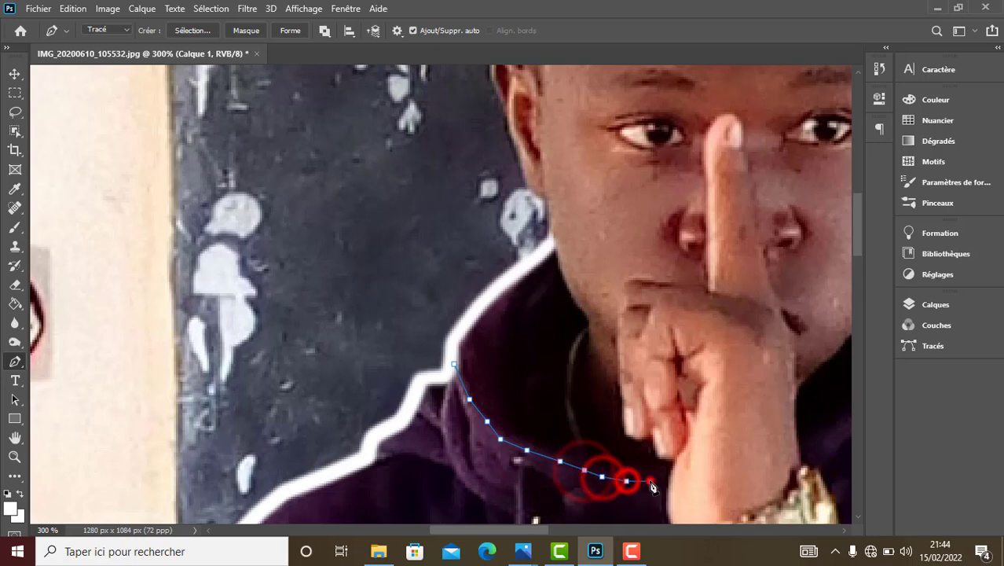
click(666, 480)
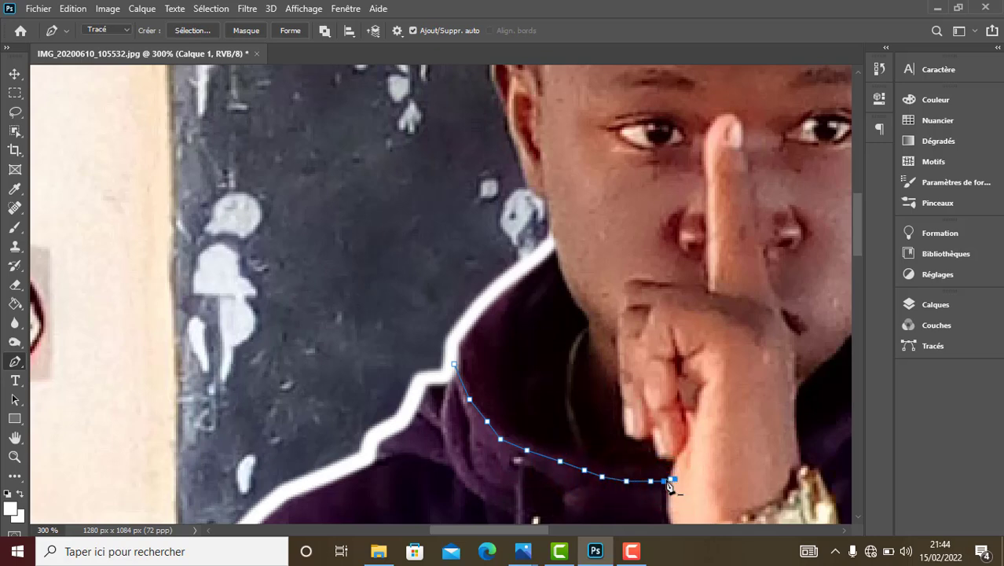
- Stroke the inner collar path in white and delete the work path
right_click(666, 482)
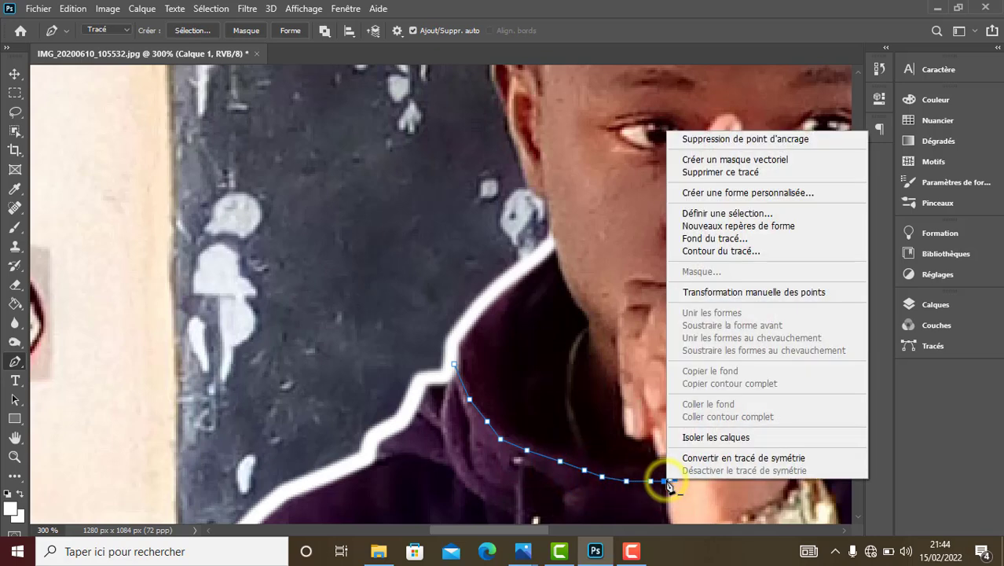
click(707, 251)
click(620, 167)
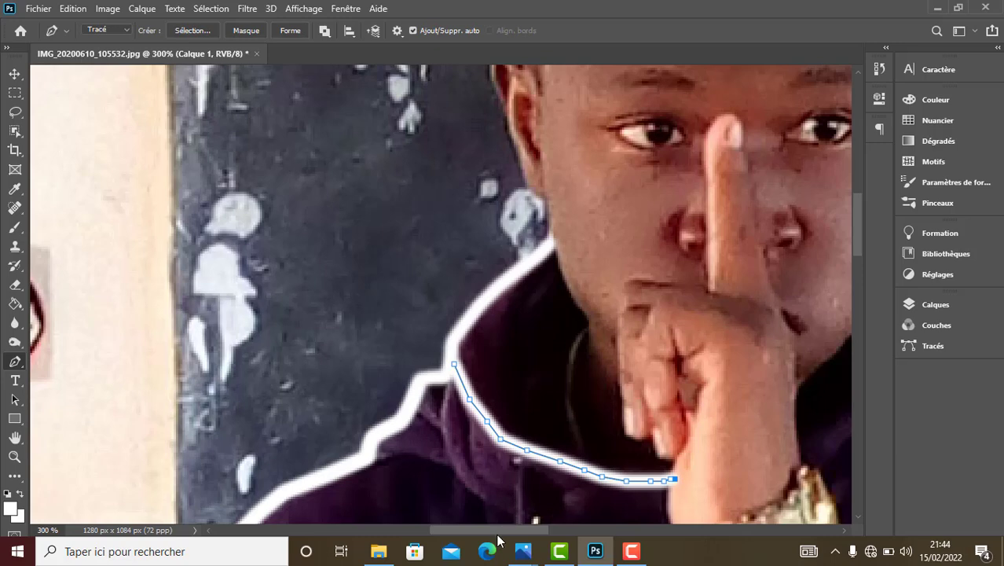
drag(496, 531, 537, 518)
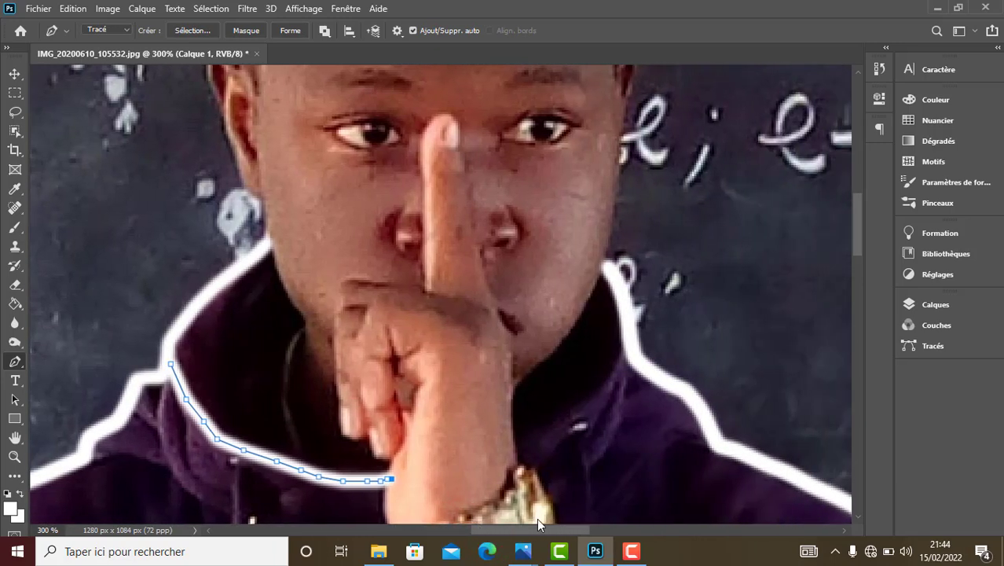
right_click(517, 435)
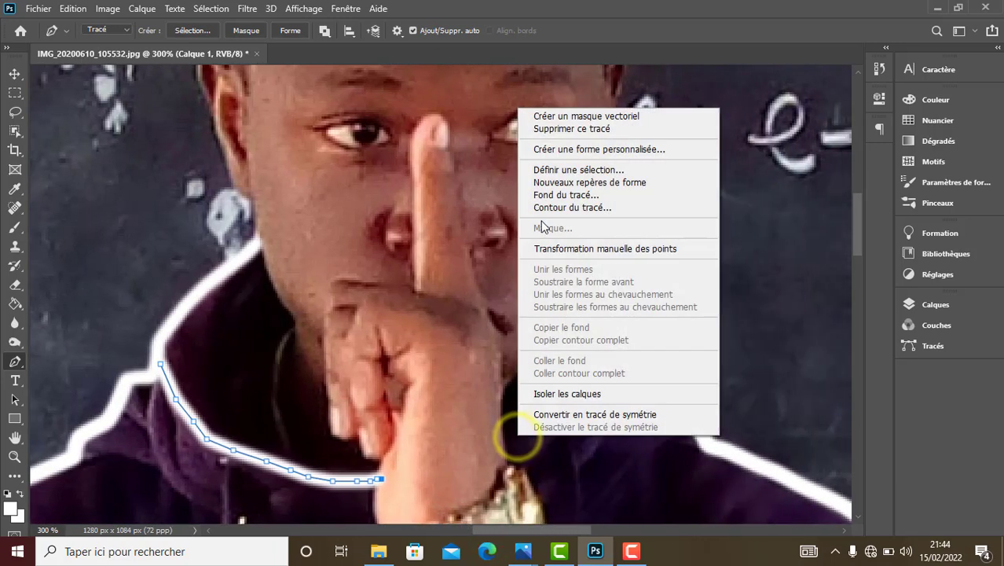
click(548, 129)
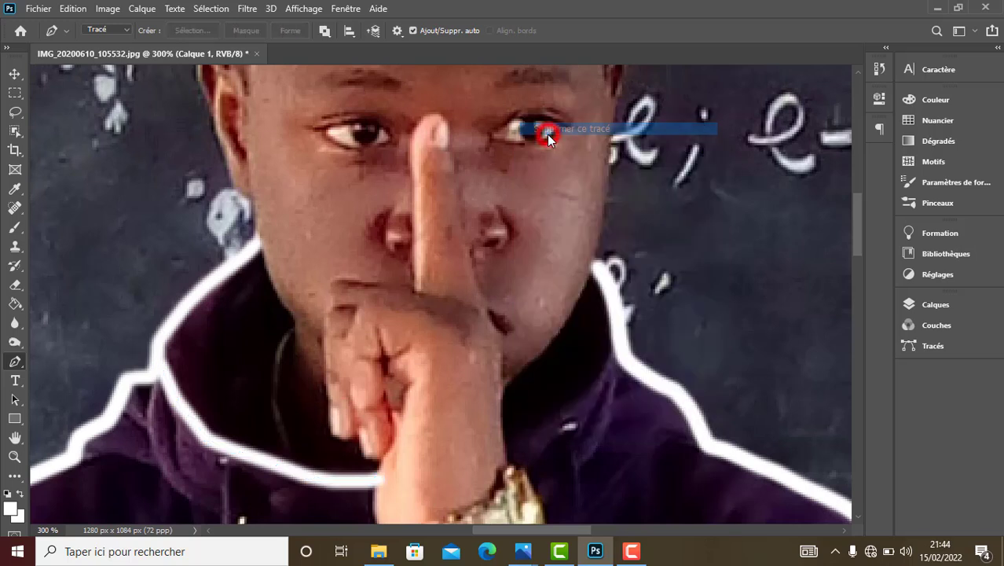
- Trace a pen path from the hand up the right collar edge
click(504, 449)
click(526, 437)
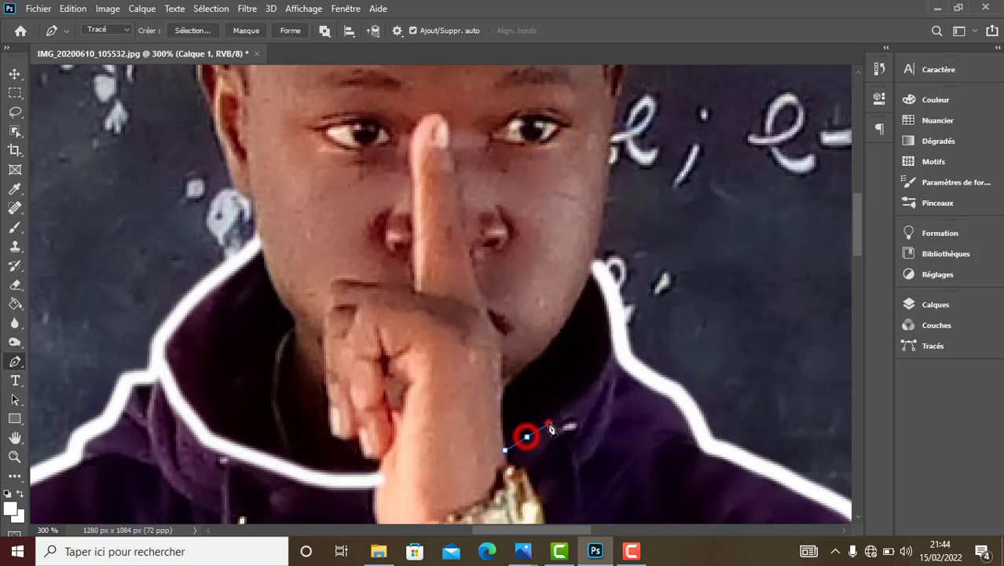
click(549, 424)
click(567, 409)
click(597, 379)
click(607, 358)
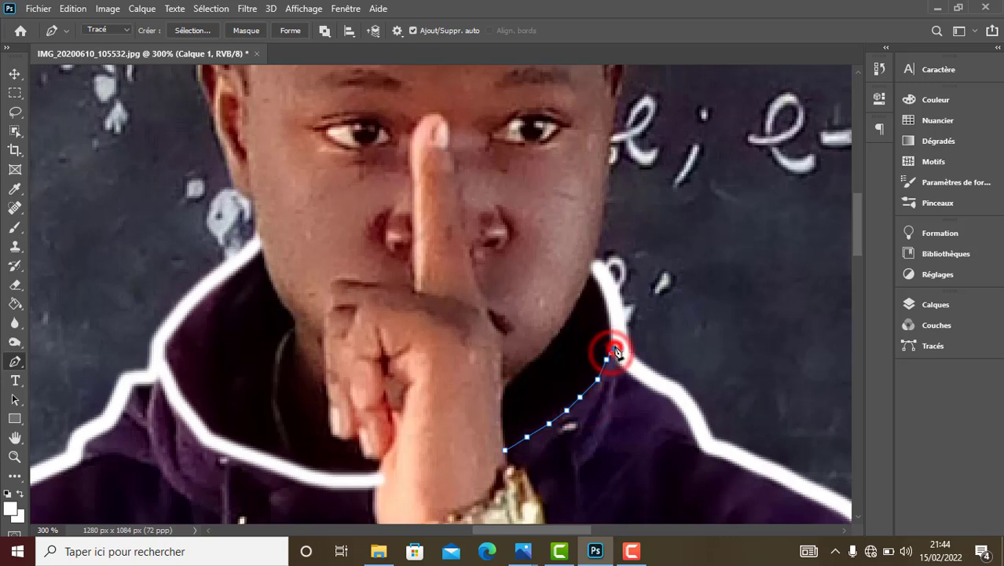
- Stroke the right collar path with white paint
right_click(618, 343)
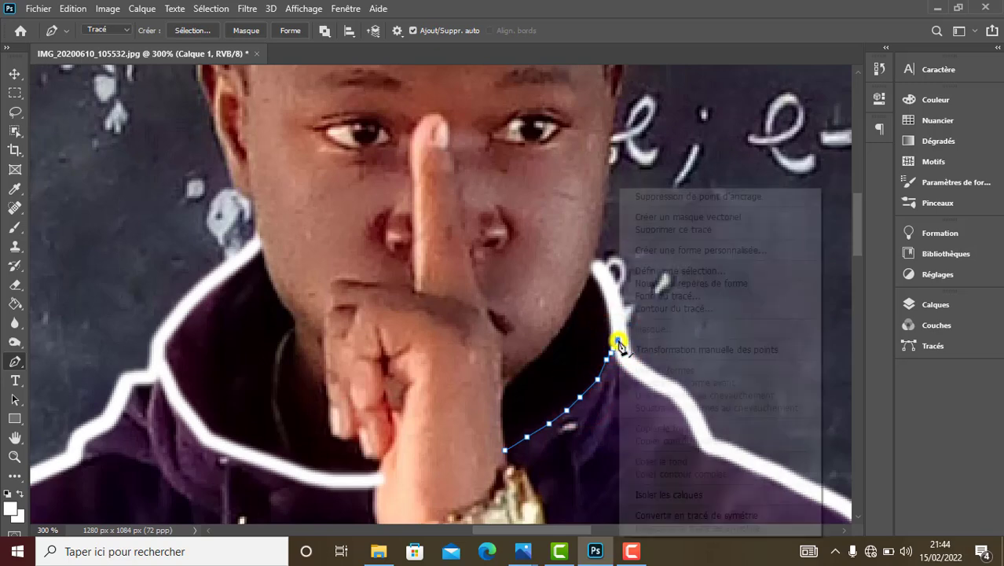
click(645, 310)
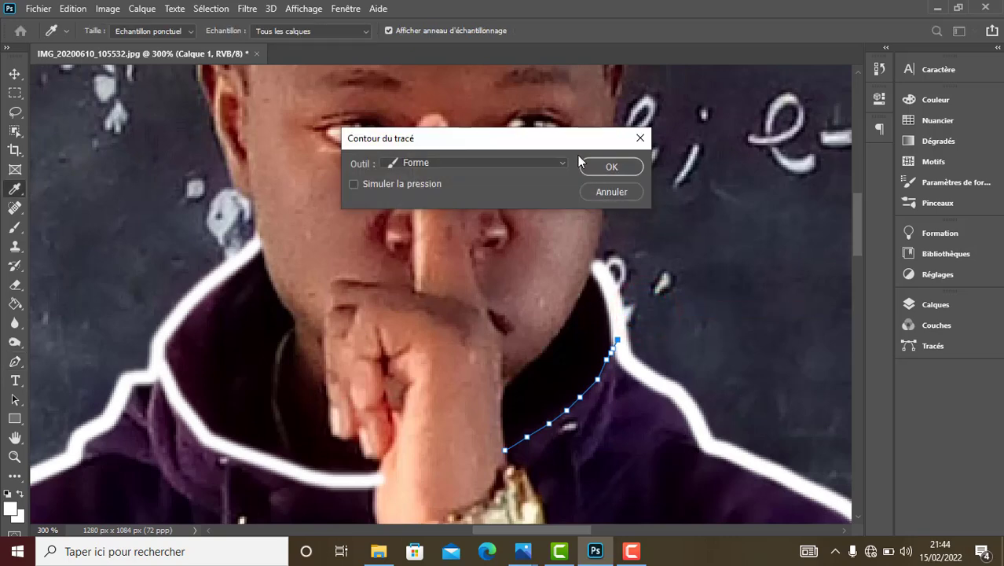
click(596, 168)
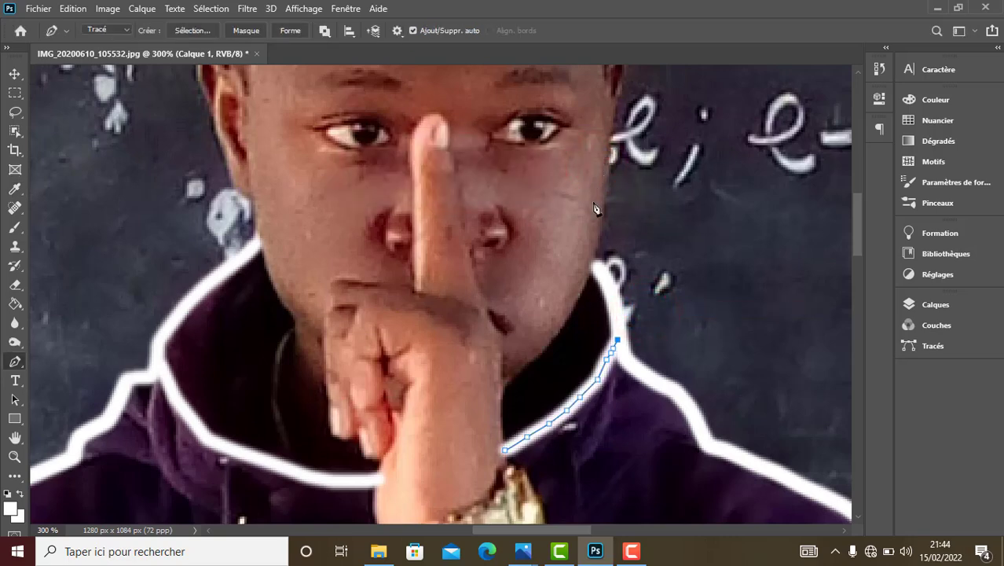
right_click(619, 337)
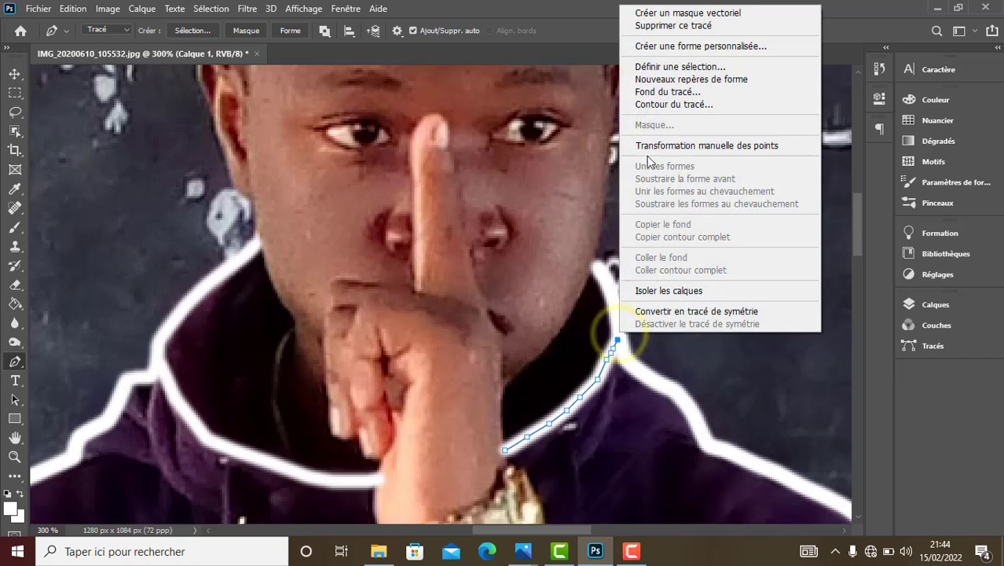
- Delete the leftover collar path and zoom out to see the whole outline
click(649, 26)
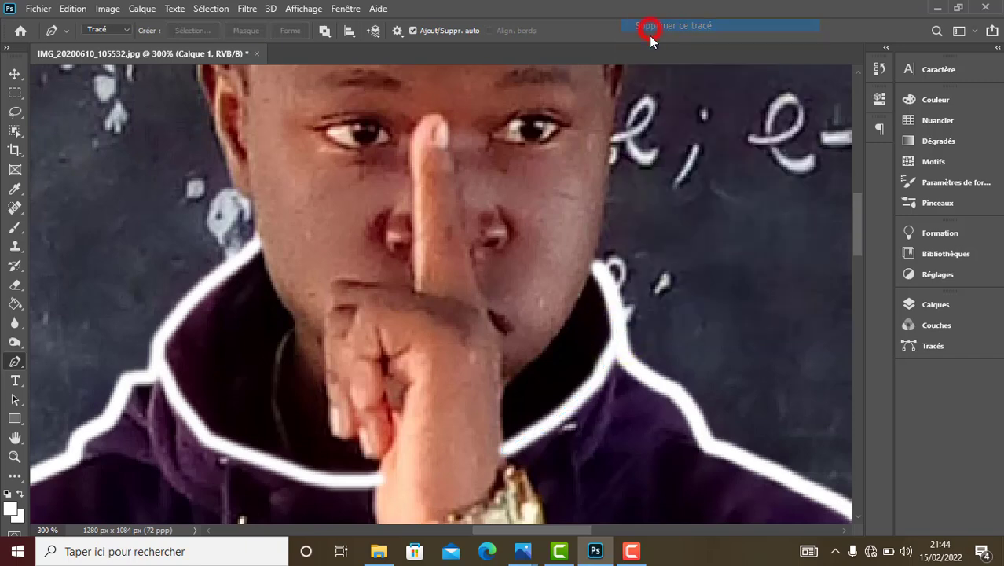
key(ctrl+minus)
key(ctrl+minus)
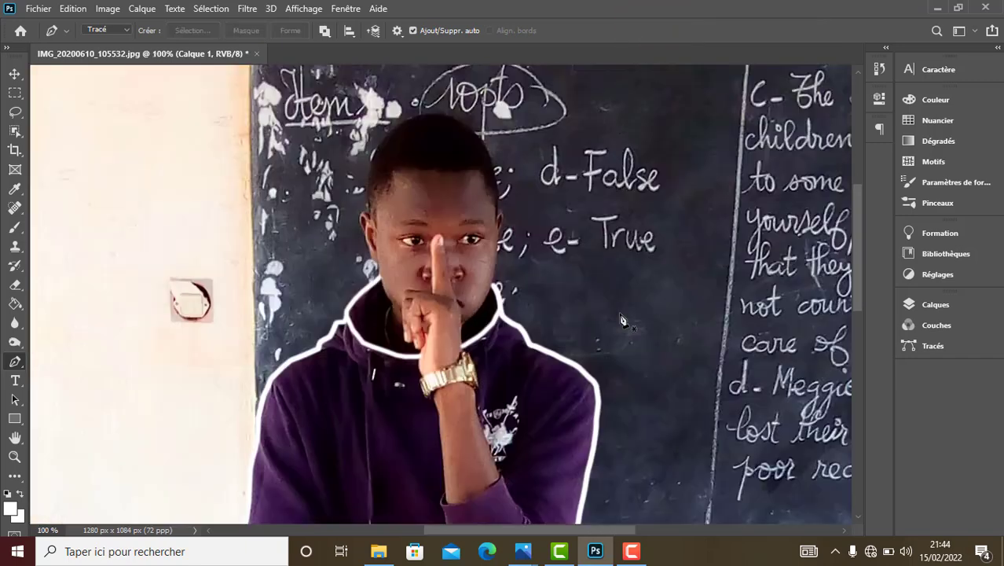
key(ctrl+minus)
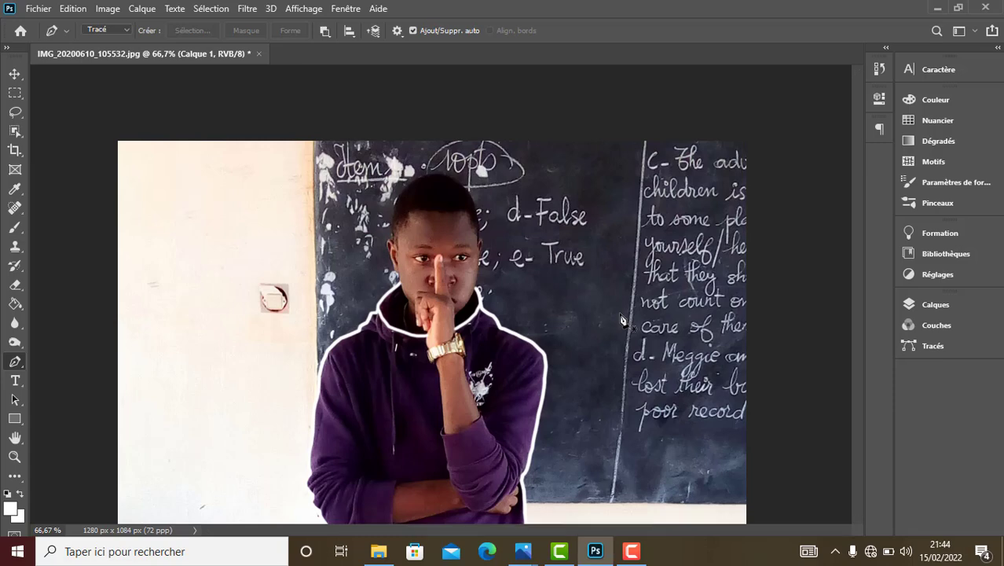
key(ctrl+minus)
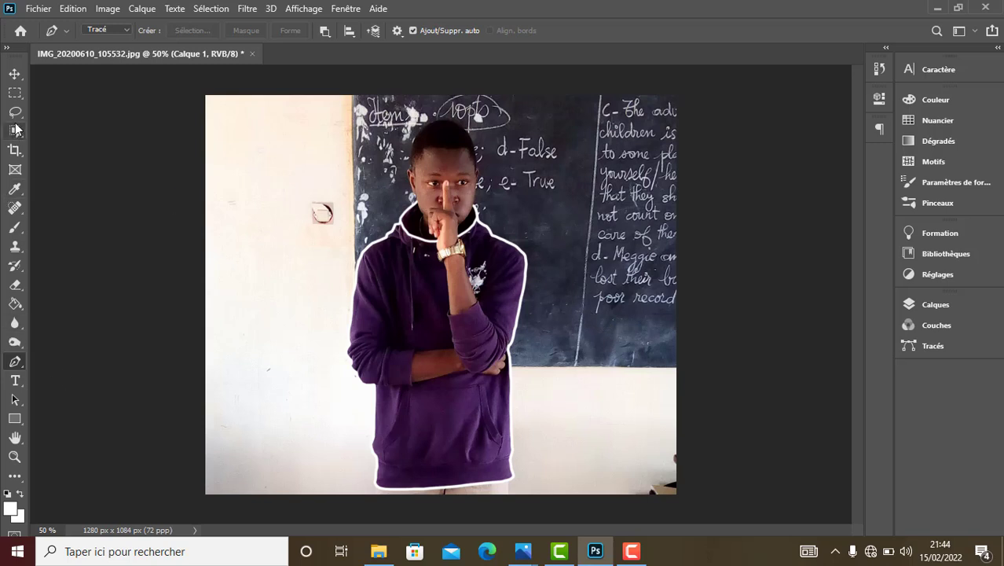
- Select the Brush tool and set the foreground colour to black (000000)
click(15, 233)
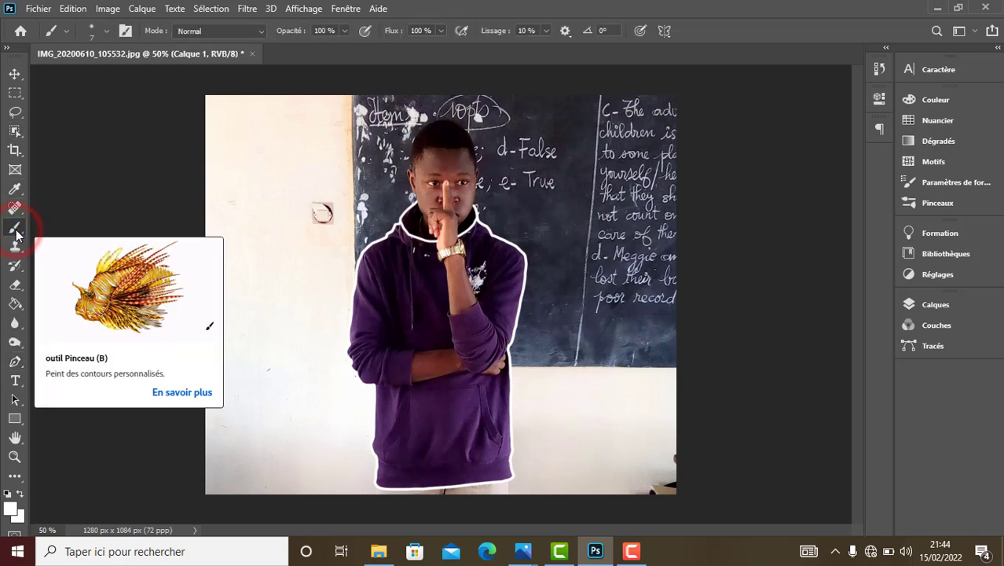
click(105, 32)
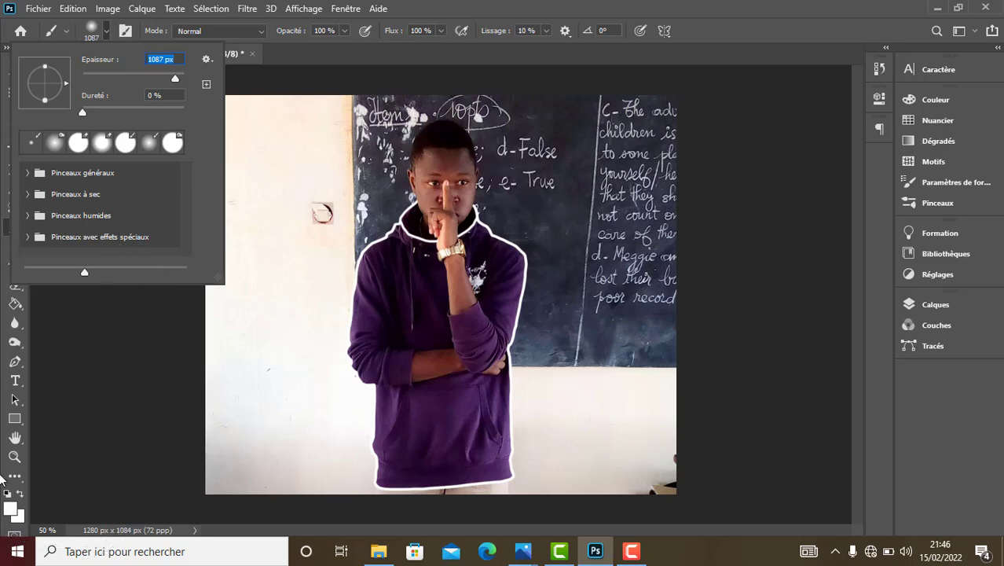
click(9, 507)
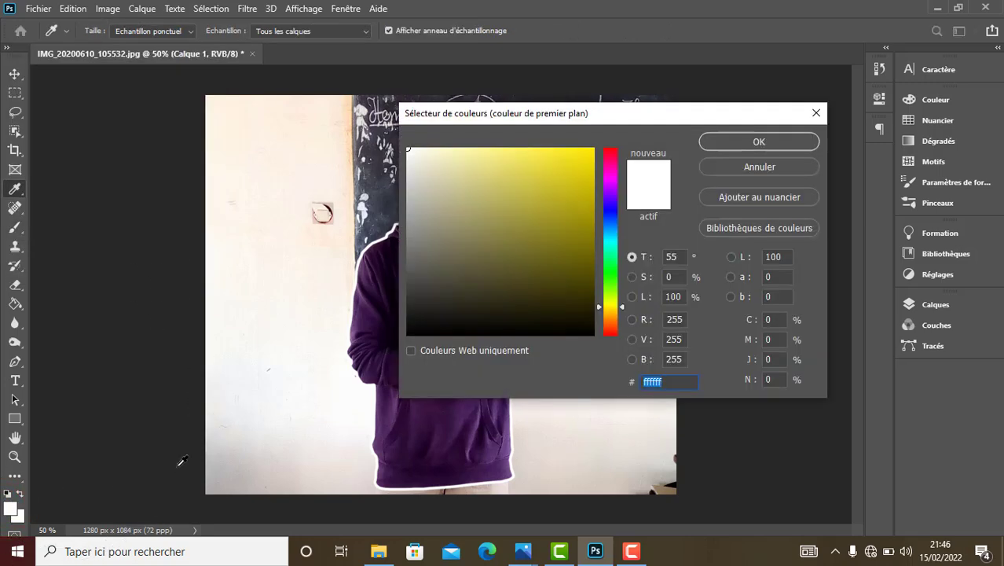
click(408, 334)
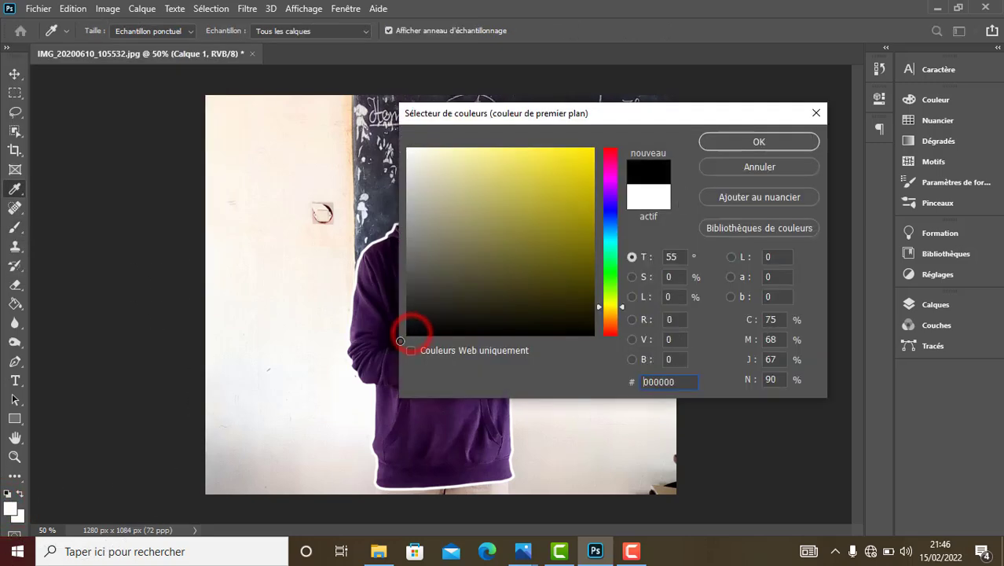
click(733, 139)
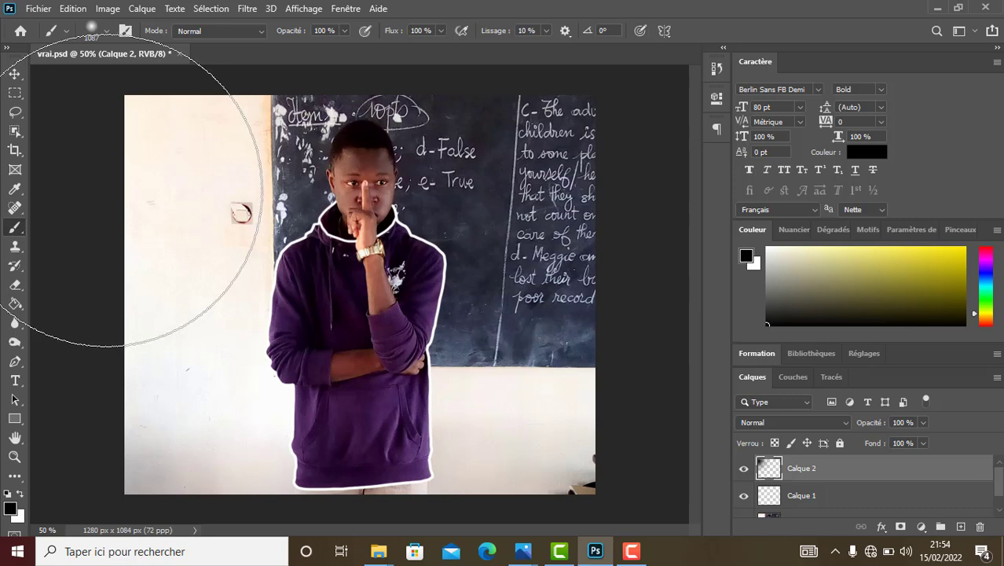
- Paint soft black along the photo's left side down to the lower-left corner, undoing trial strokes
click(110, 192)
key(ctrl+z)
click(163, 126)
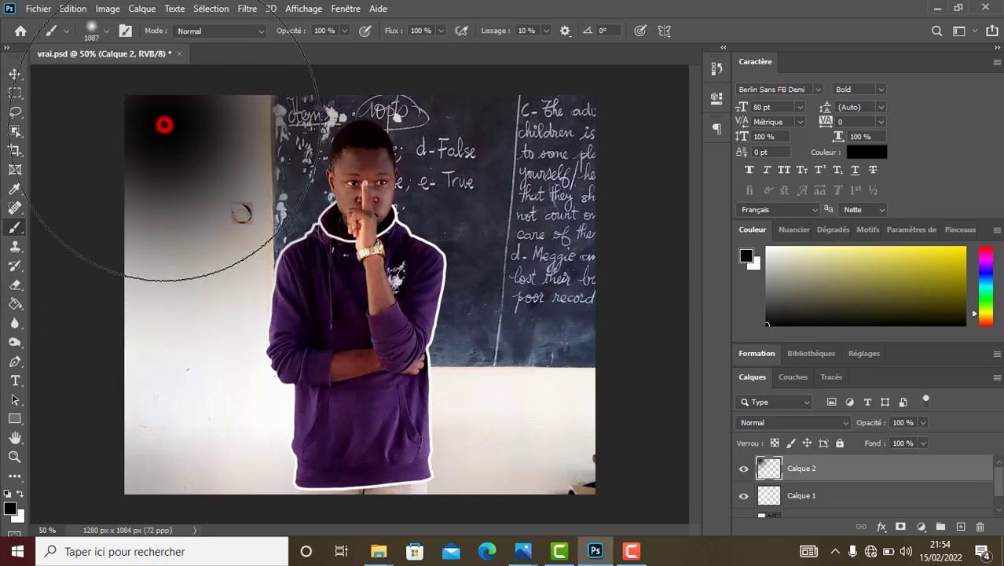
click(84, 256)
key(ctrl+z)
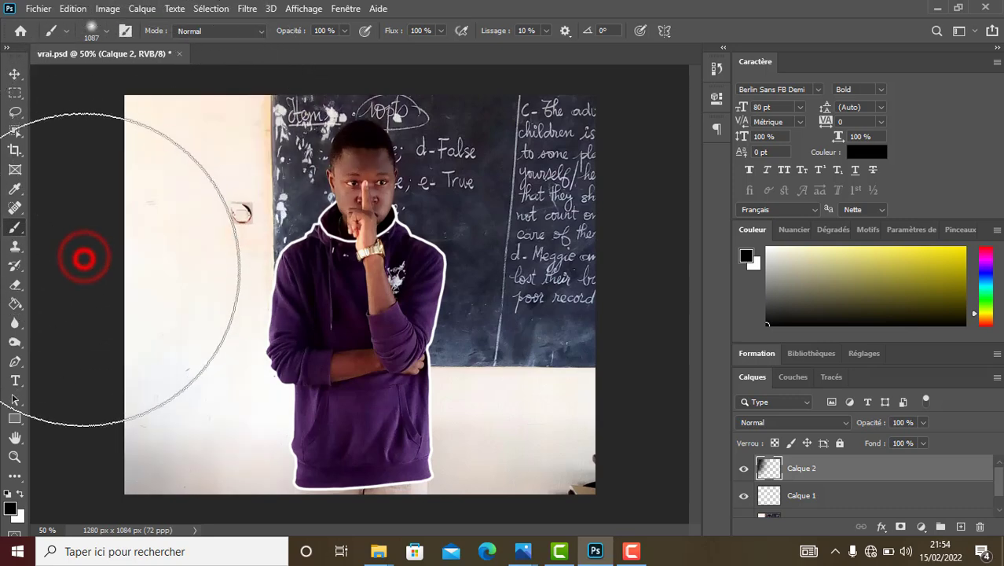
click(96, 194)
click(89, 421)
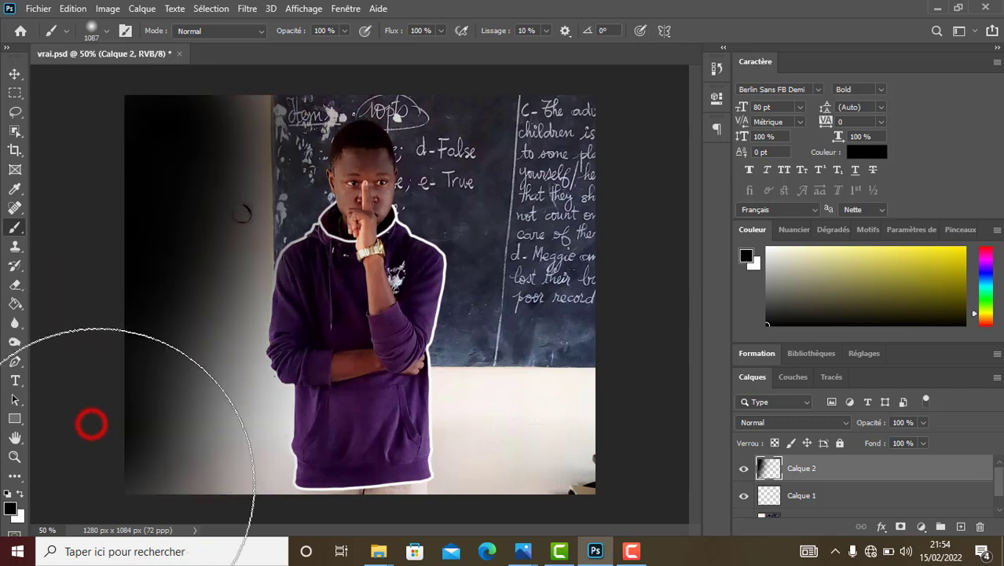
click(105, 490)
click(86, 397)
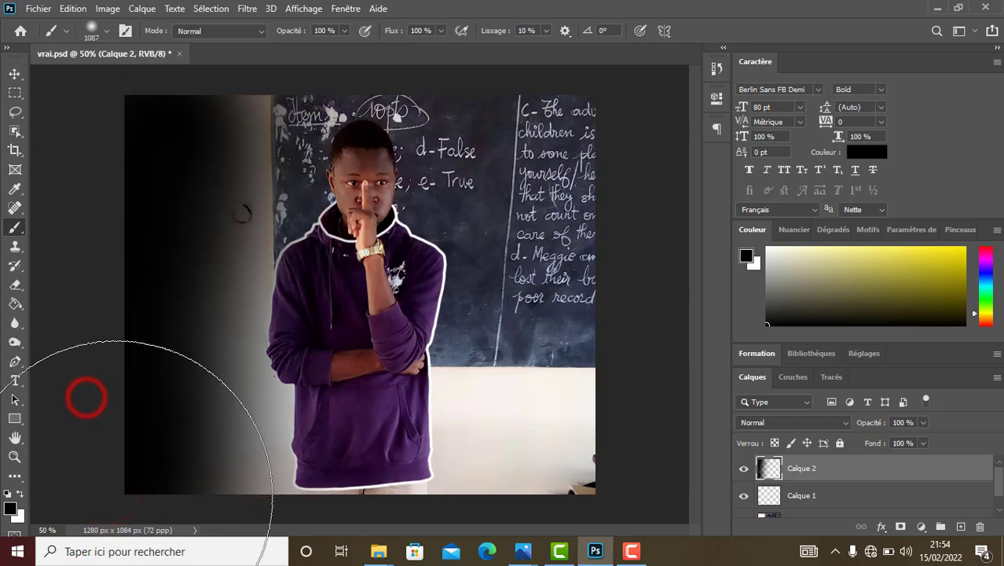
click(74, 503)
click(90, 381)
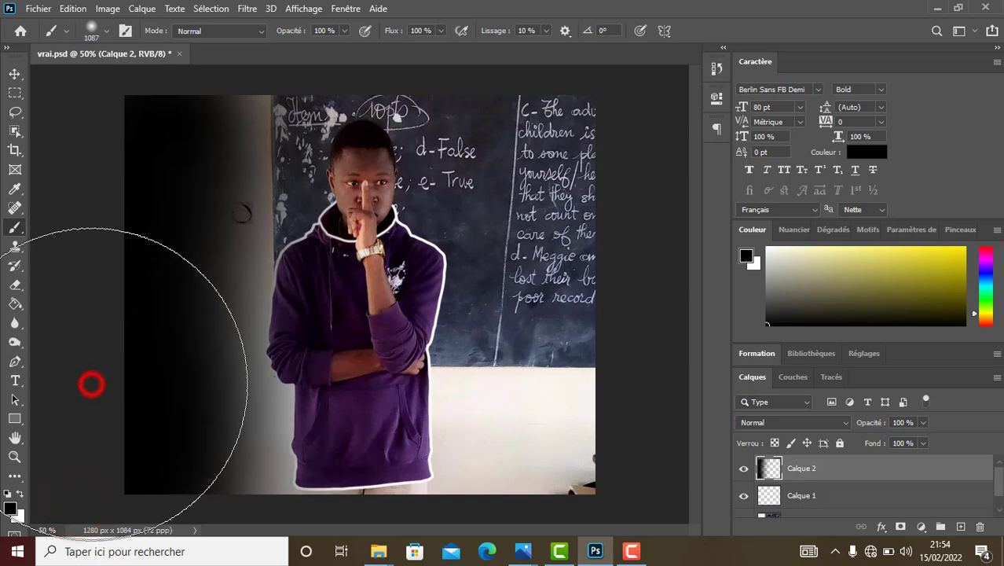
- Darken the lower right, bottom edge, blackboard's right edge and upper-left area with black
click(618, 383)
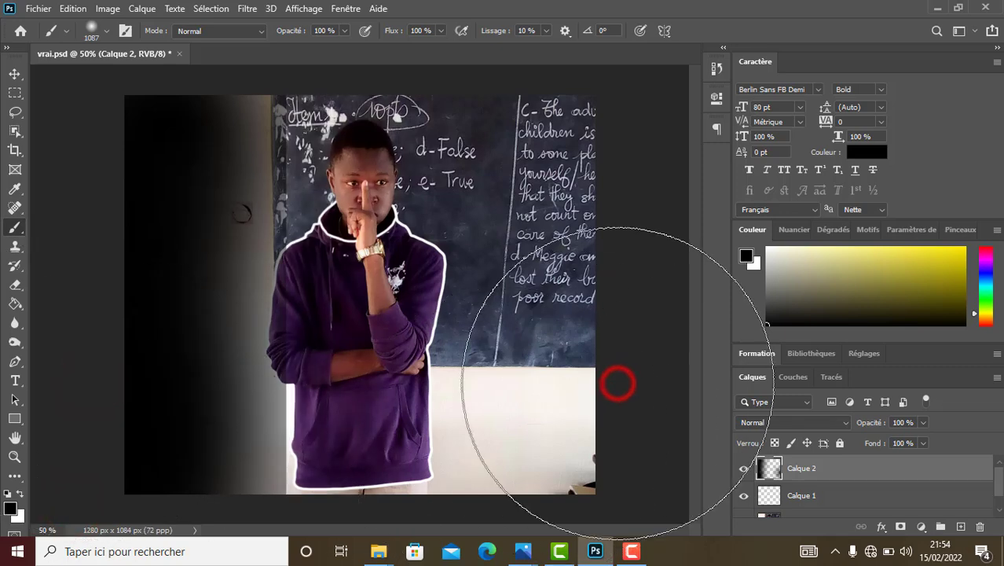
click(625, 347)
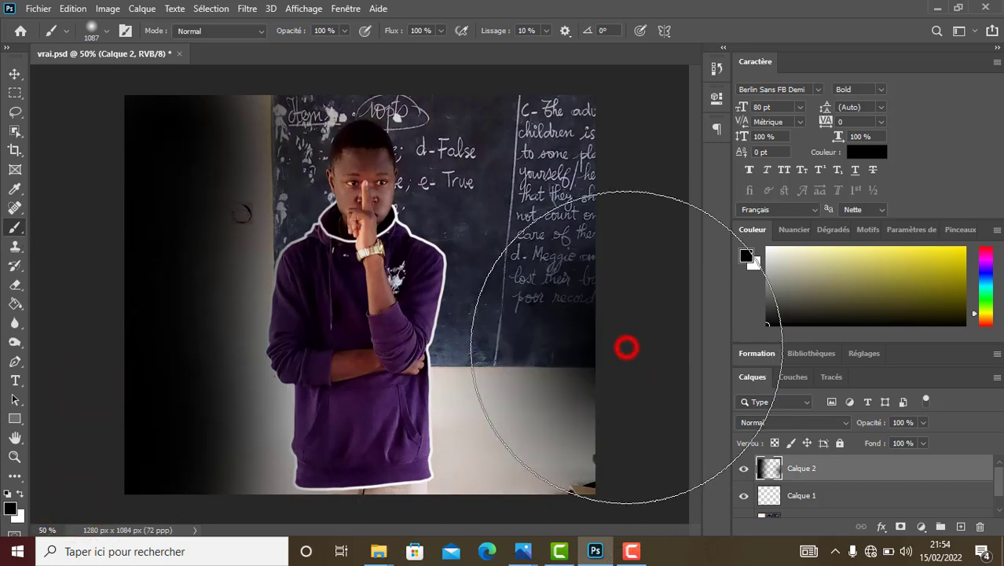
click(579, 507)
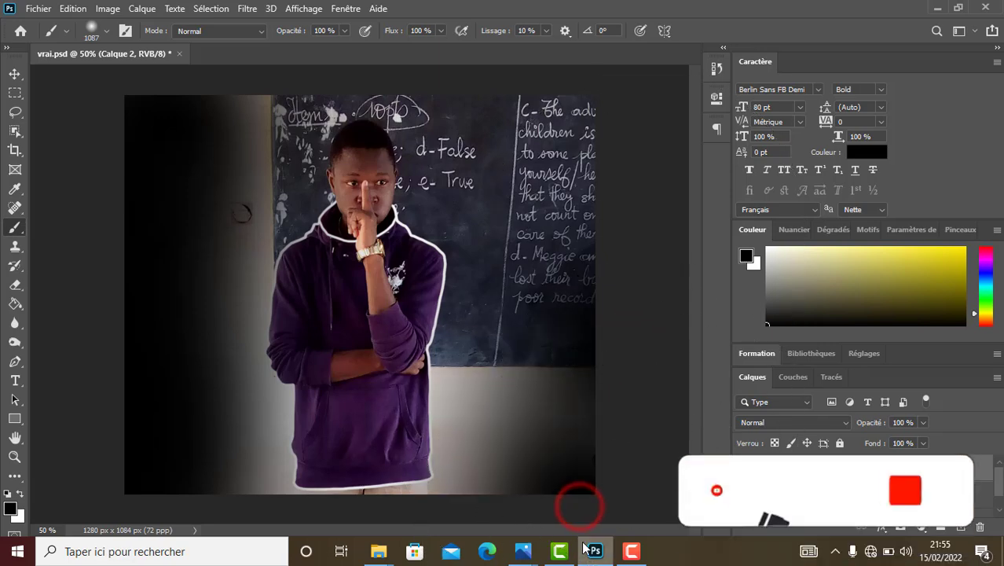
click(576, 503)
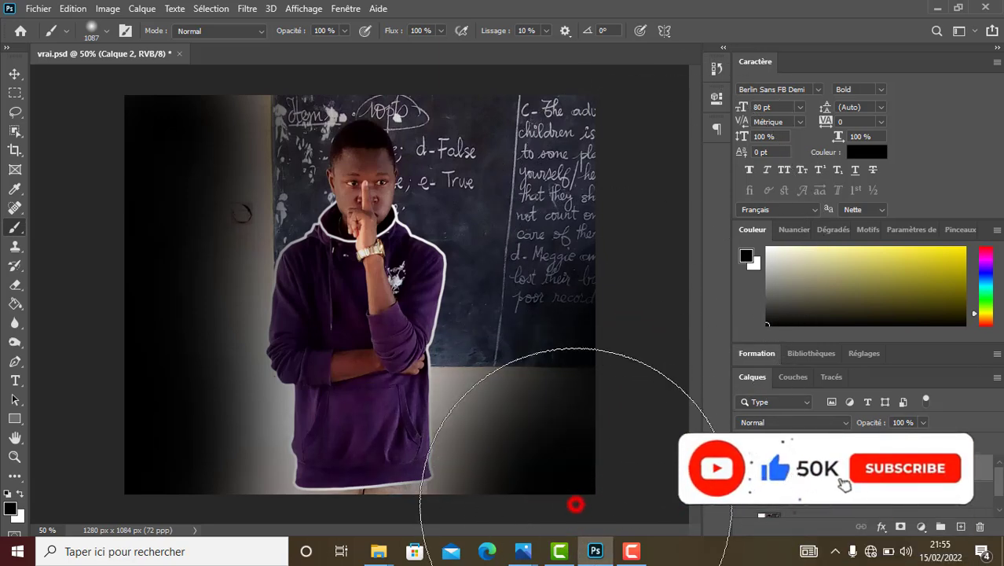
click(102, 511)
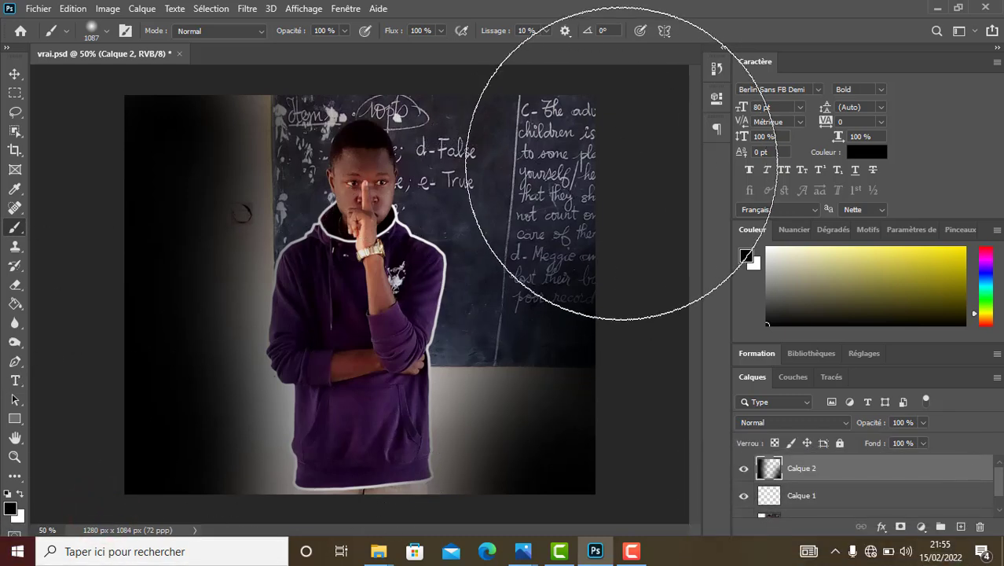
click(668, 141)
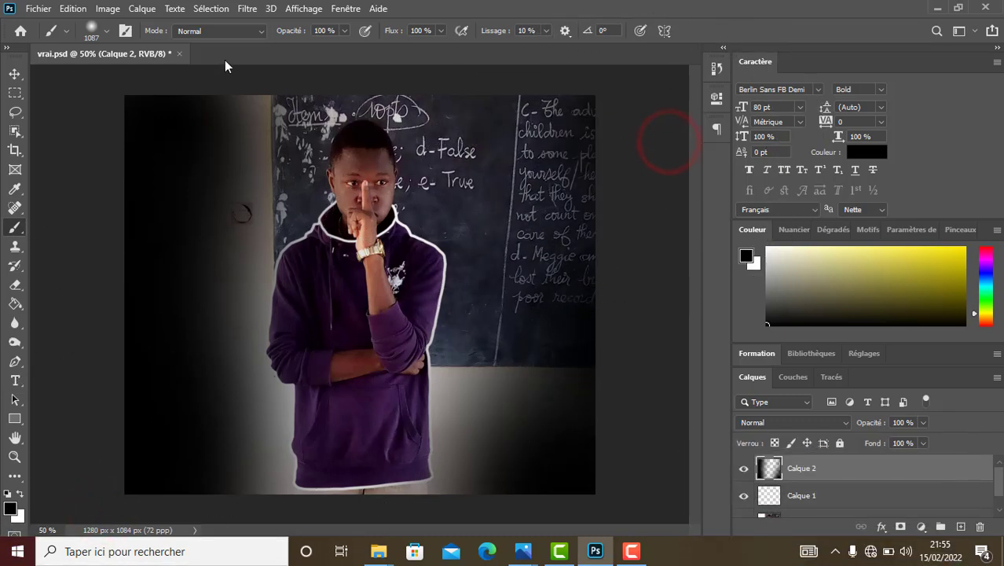
click(213, 82)
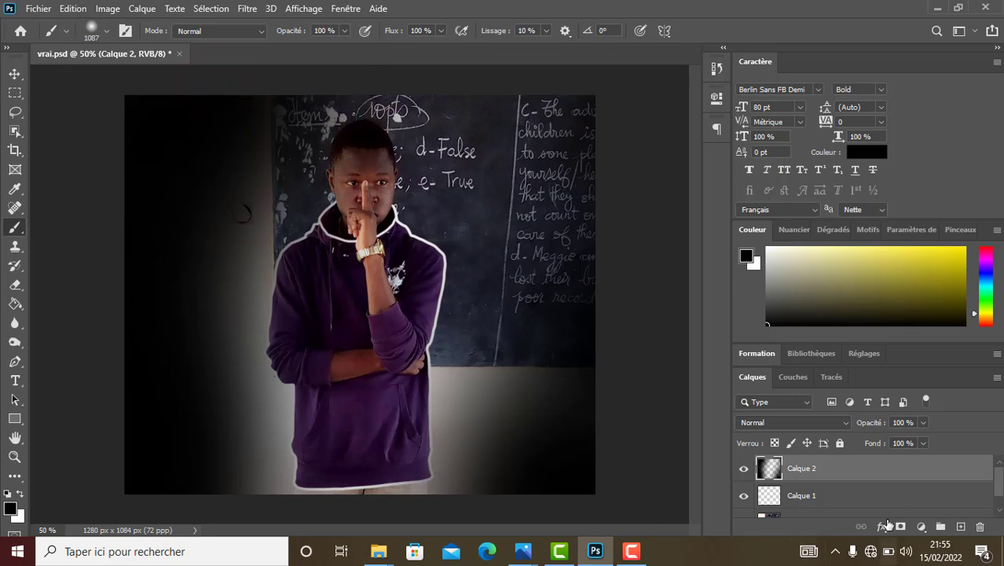
- Convert Calque 2 to a smart object and apply a 199.3 px Gaussian blur
right_click(891, 481)
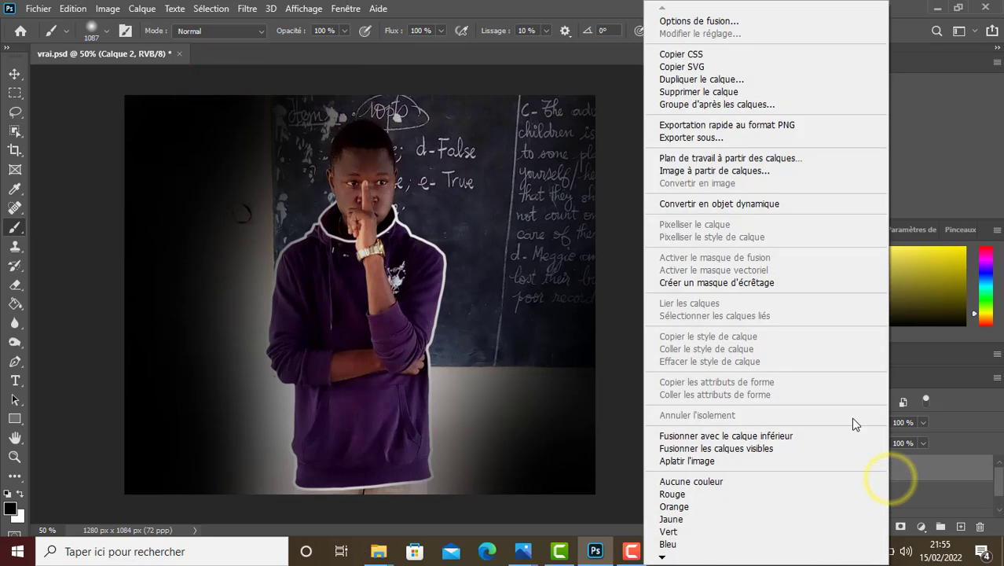
click(723, 207)
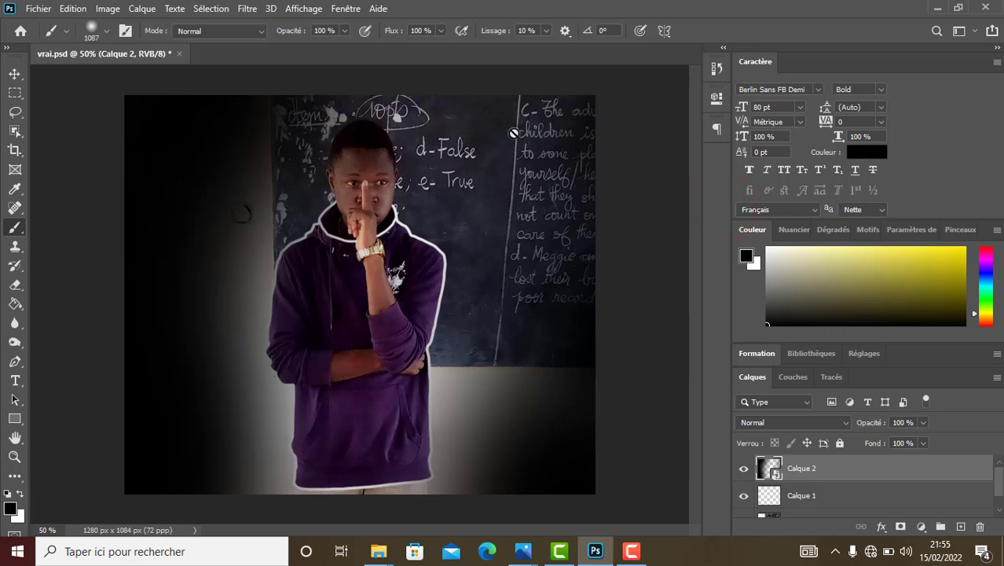
click(245, 9)
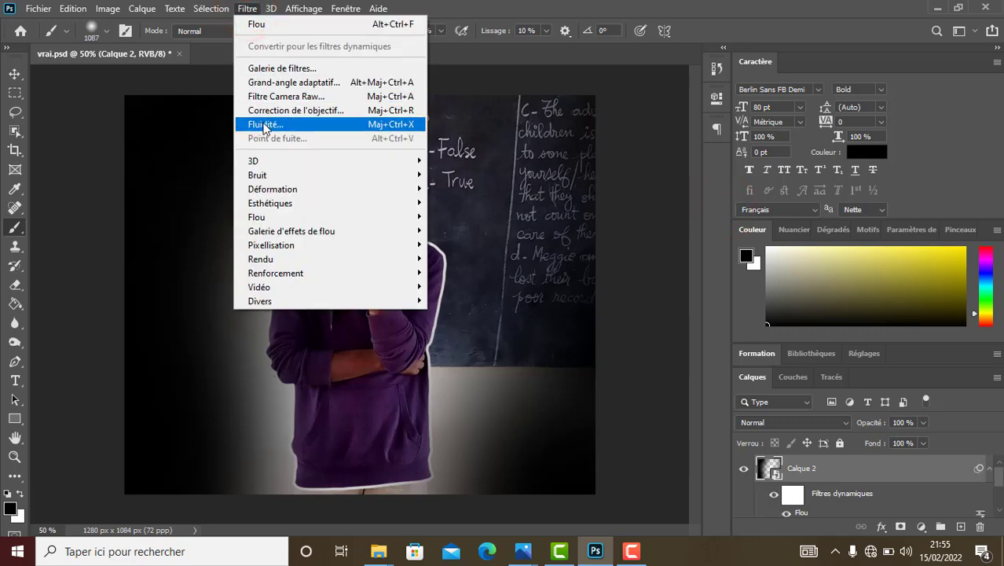
click(255, 217)
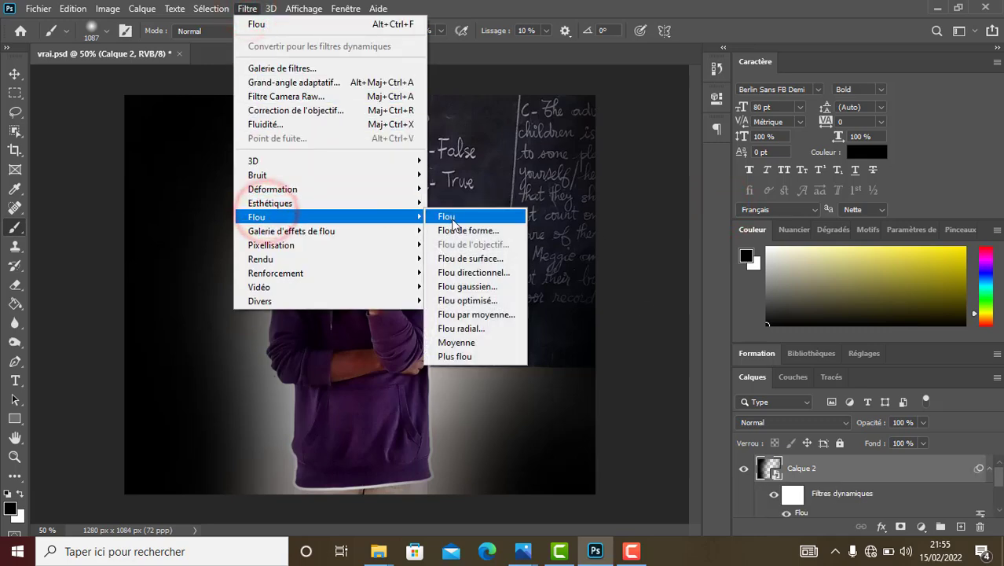
click(458, 287)
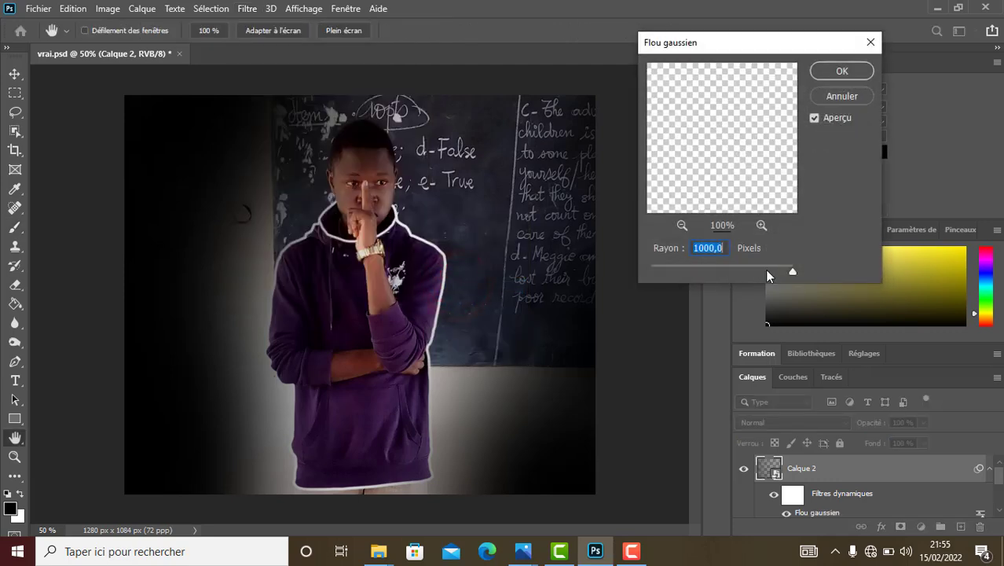
mouse_move(773, 270)
mouse_down()
mouse_move(731, 272)
mouse_move(746, 273)
mouse_up()
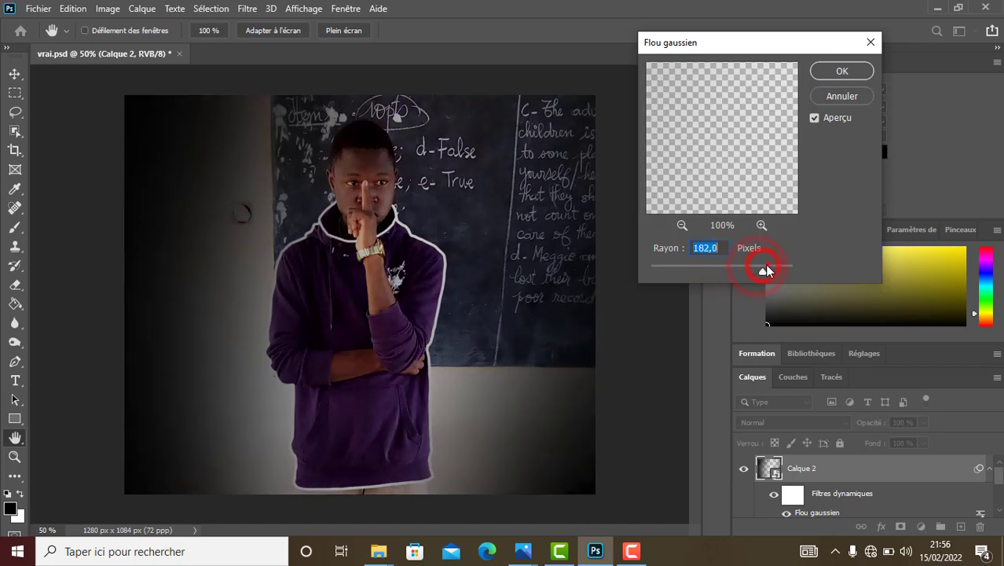
click(833, 71)
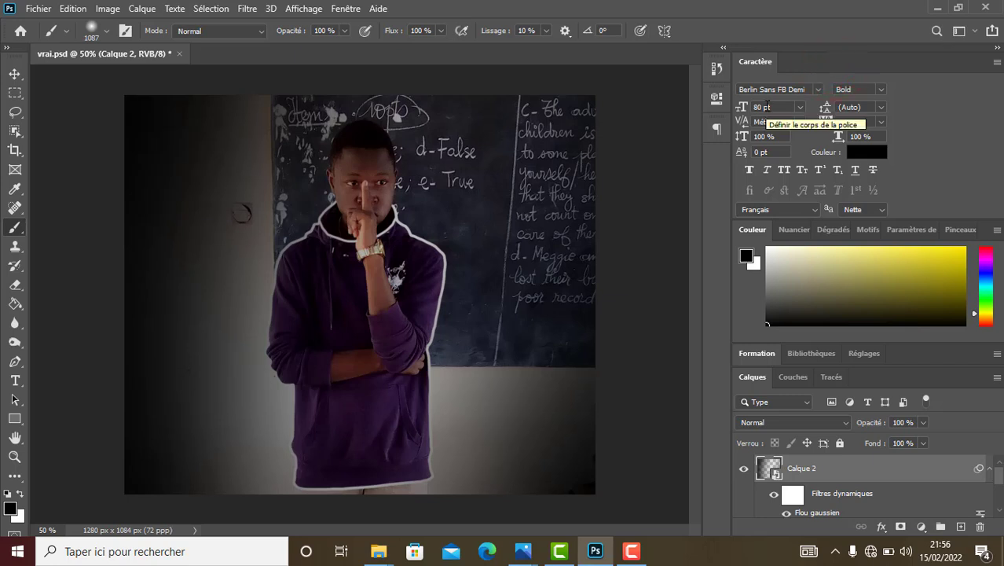
- Select the Arrière-plan layer and raise its Brightness/Contrast contrast to 49
click(999, 480)
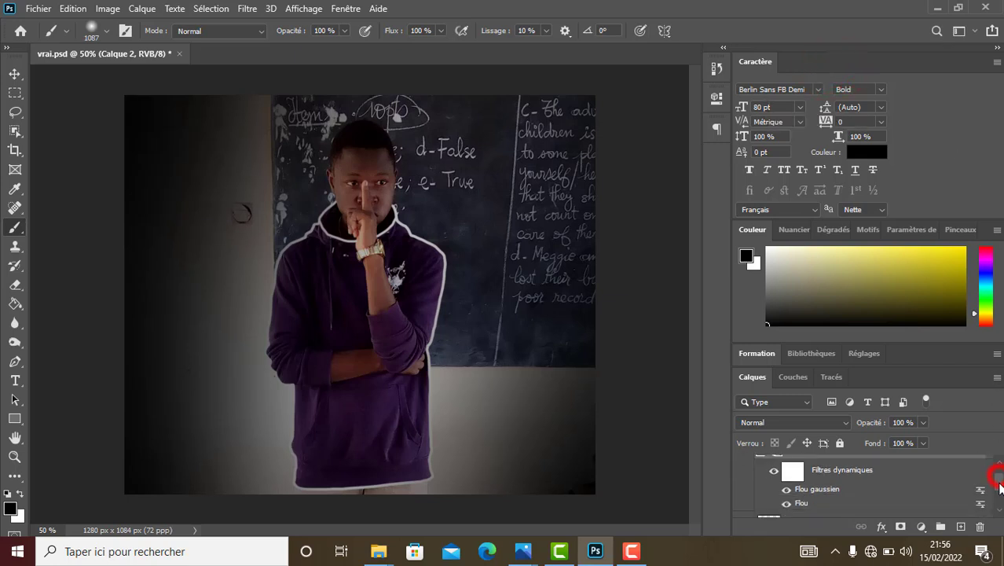
drag(1000, 480, 1000, 513)
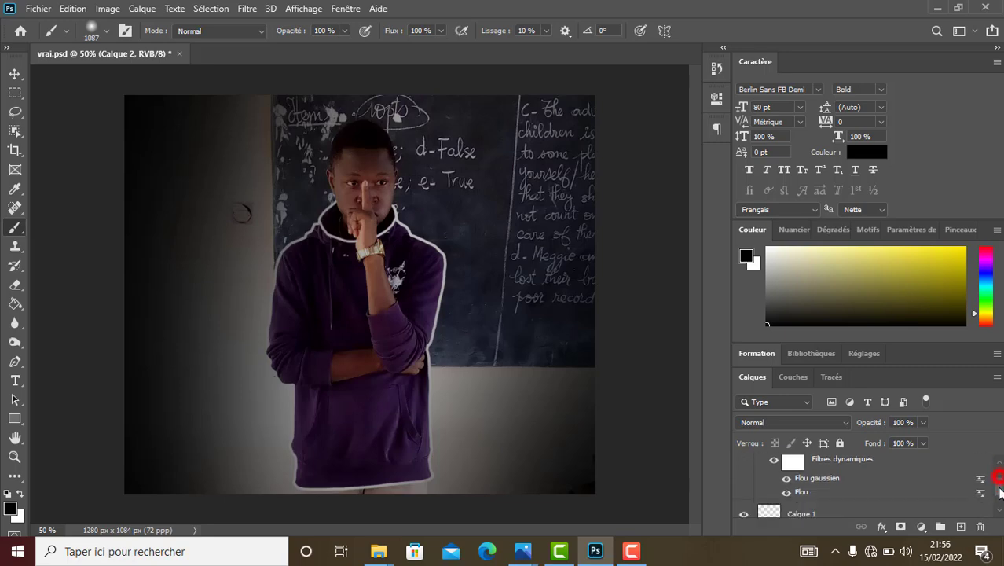
click(936, 503)
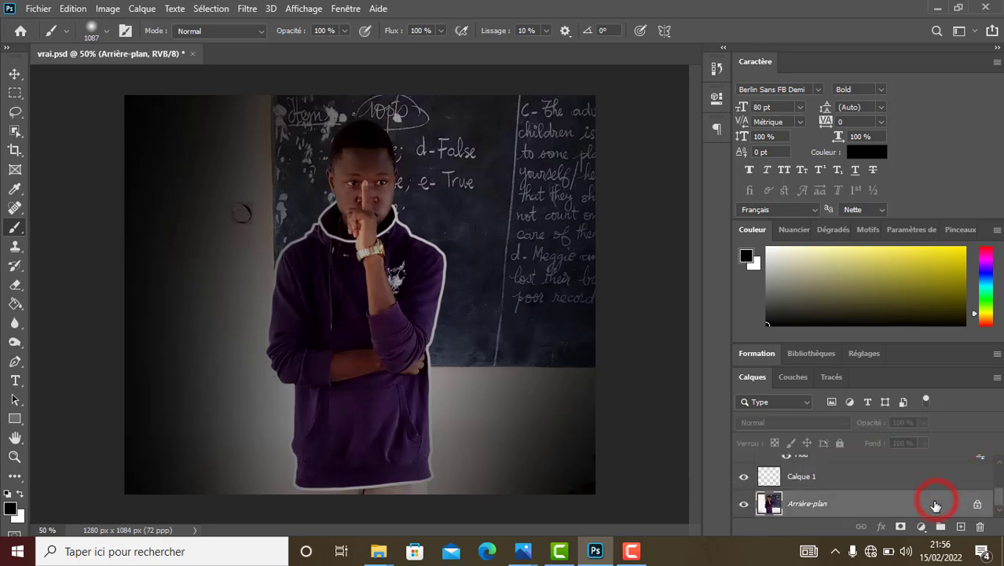
click(110, 9)
mouse_move(123, 48)
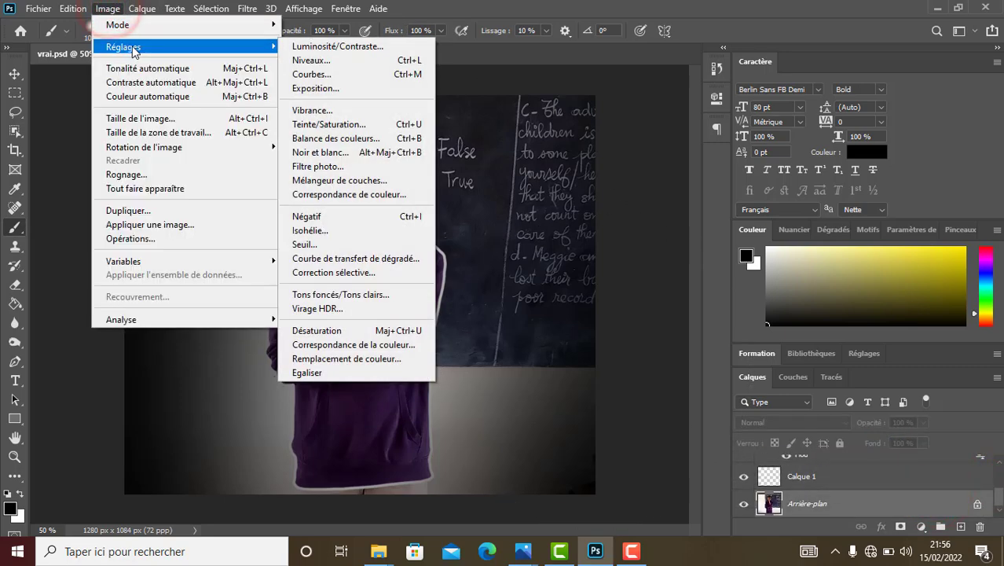
click(314, 47)
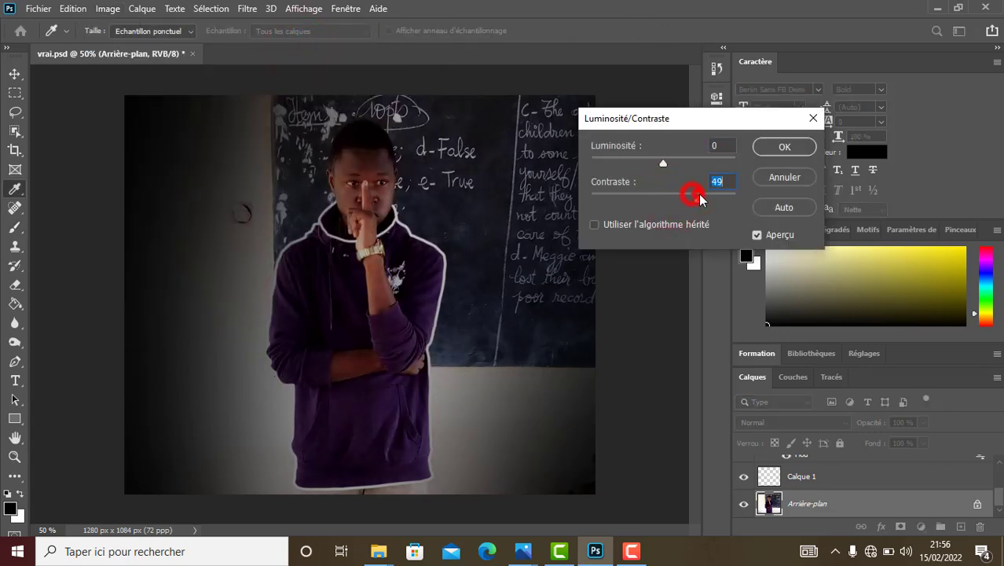
click(758, 147)
key(b)
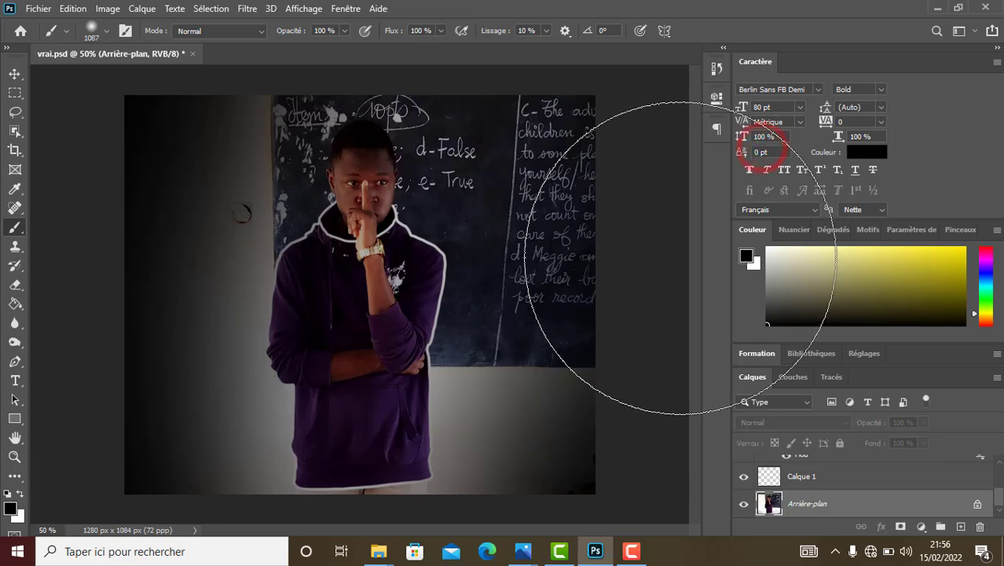
- Set a 27 px, 0% hardness brush, zoom in on the shoulder, and select Calque 2
click(107, 32)
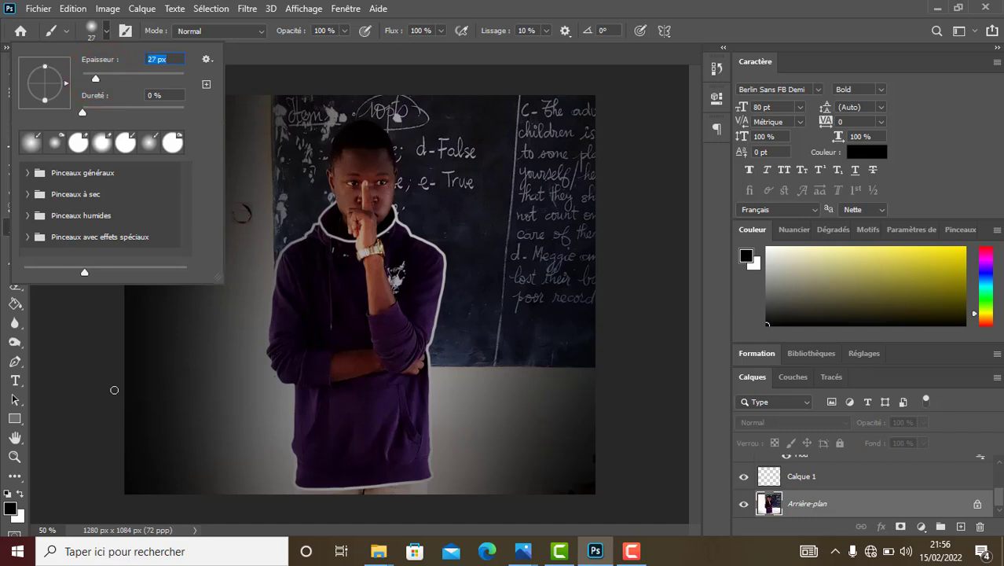
click(73, 386)
key(ctrl+plus)
key(ctrl+plus)
key(ctrl+plus)
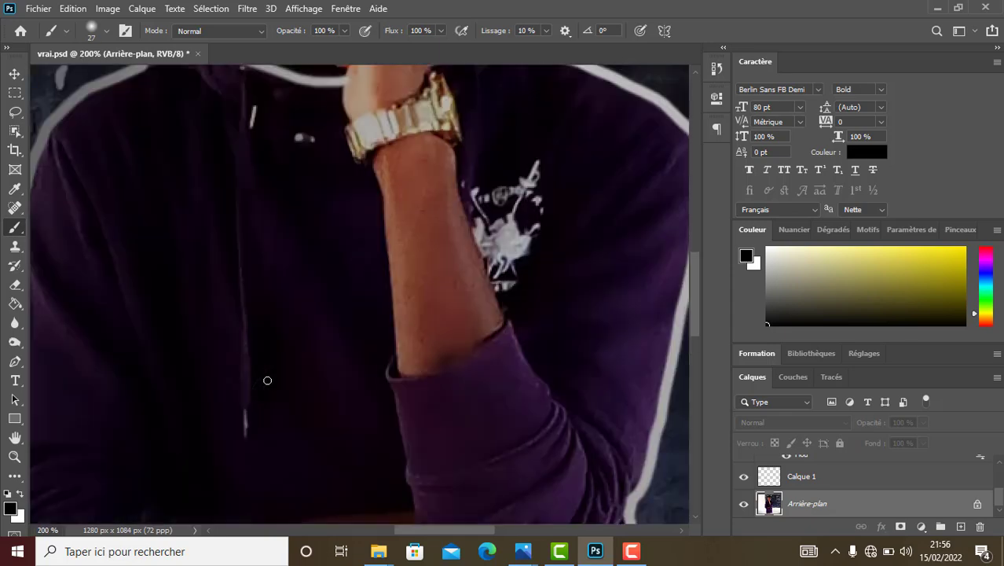
drag(428, 530, 405, 531)
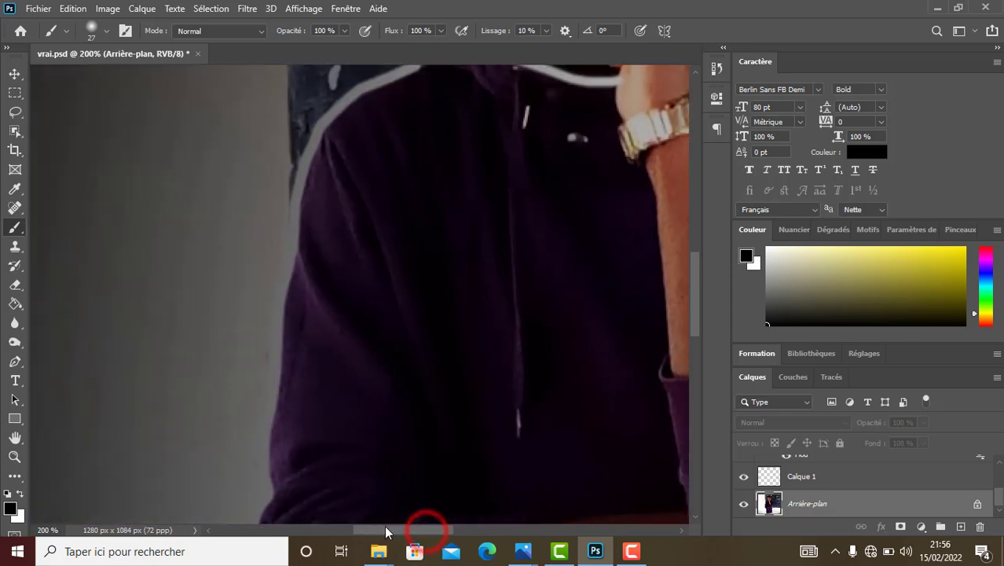
drag(692, 322, 695, 286)
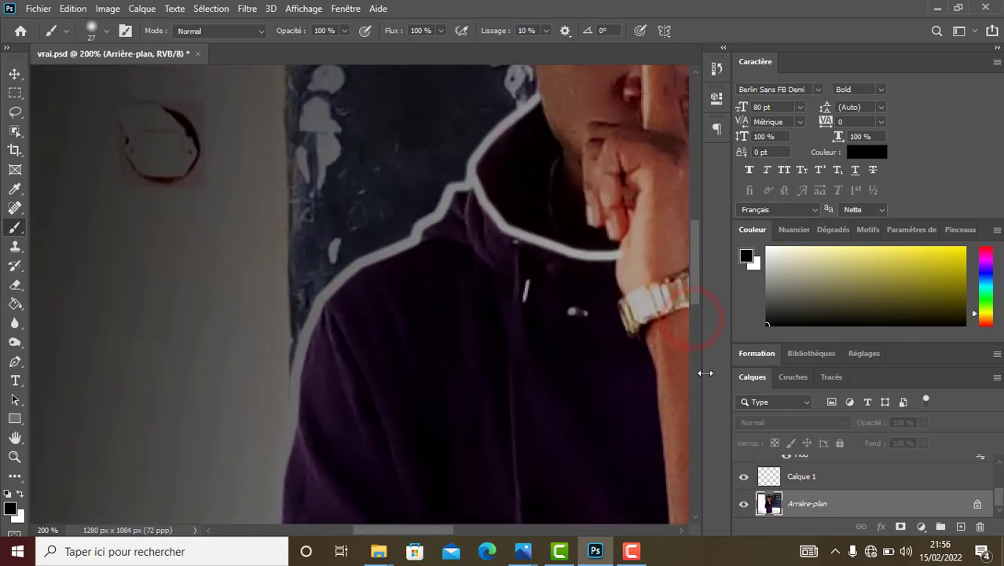
drag(1000, 500, 996, 471)
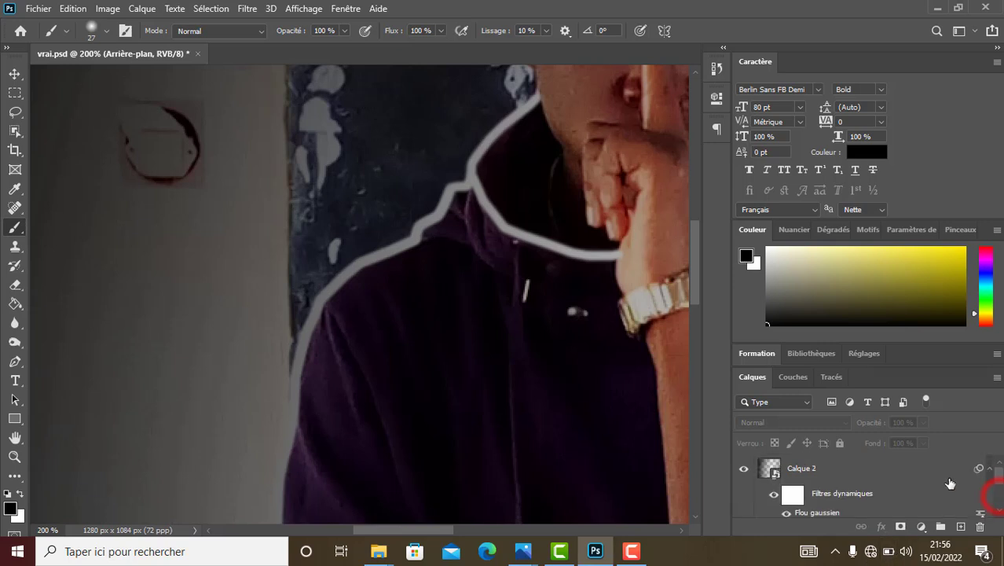
click(943, 481)
- Add a new layer Calque 3 and set the foreground colour to magenta f701c0
click(962, 527)
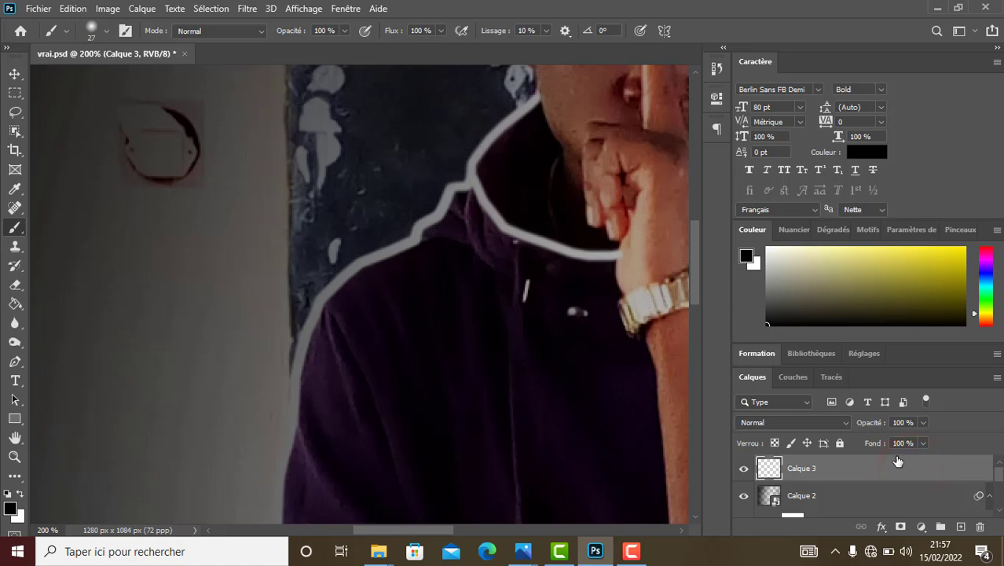
click(11, 509)
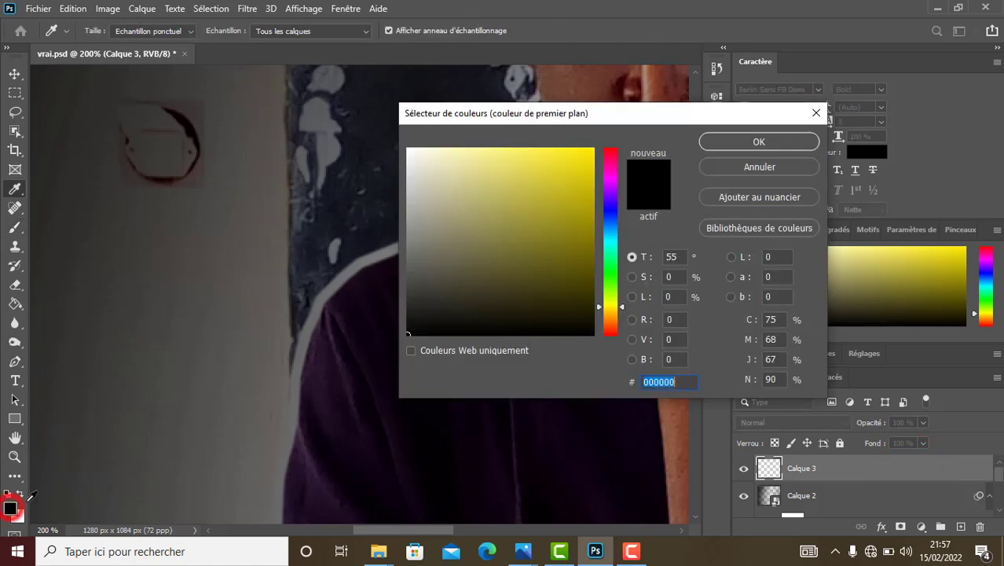
click(613, 180)
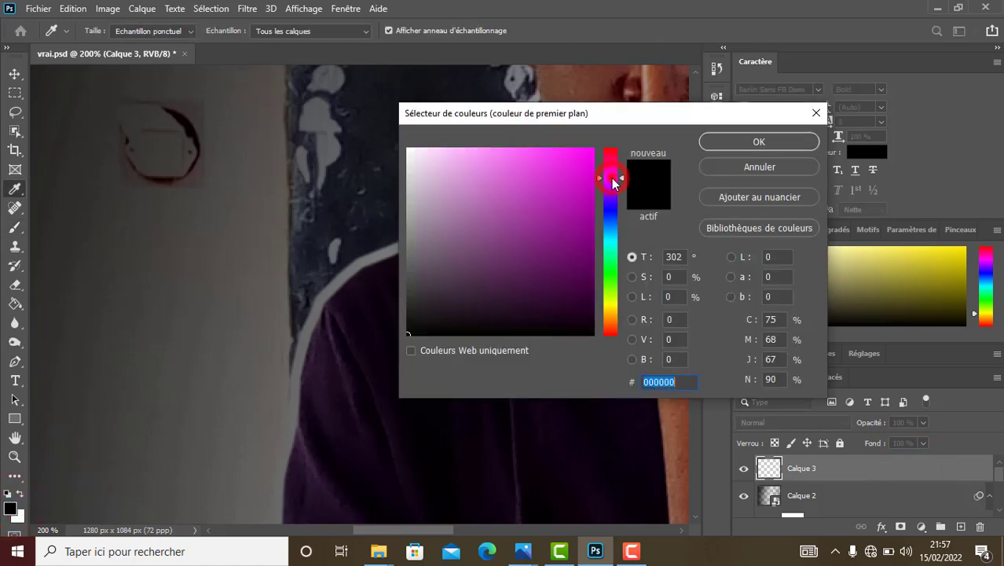
click(594, 152)
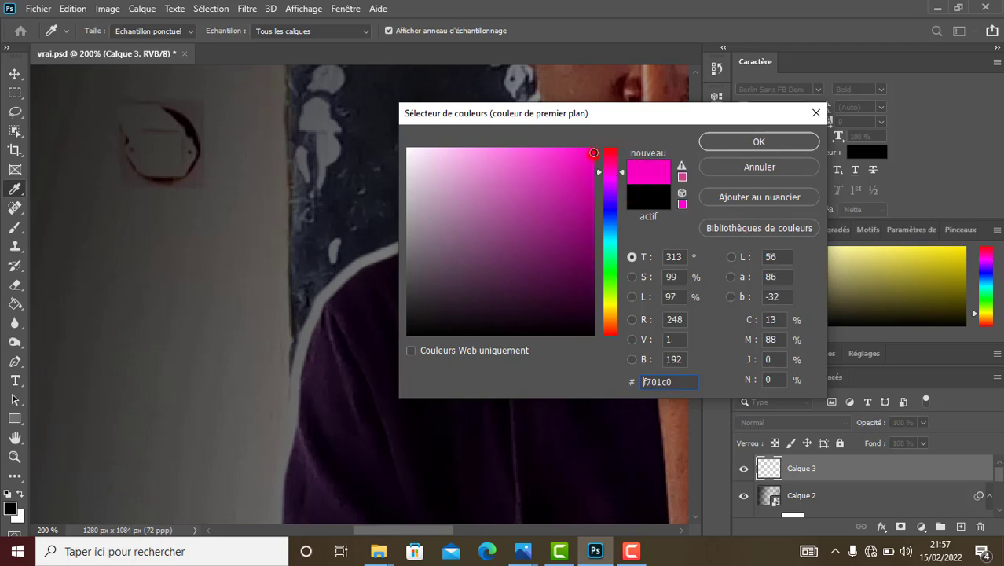
click(751, 141)
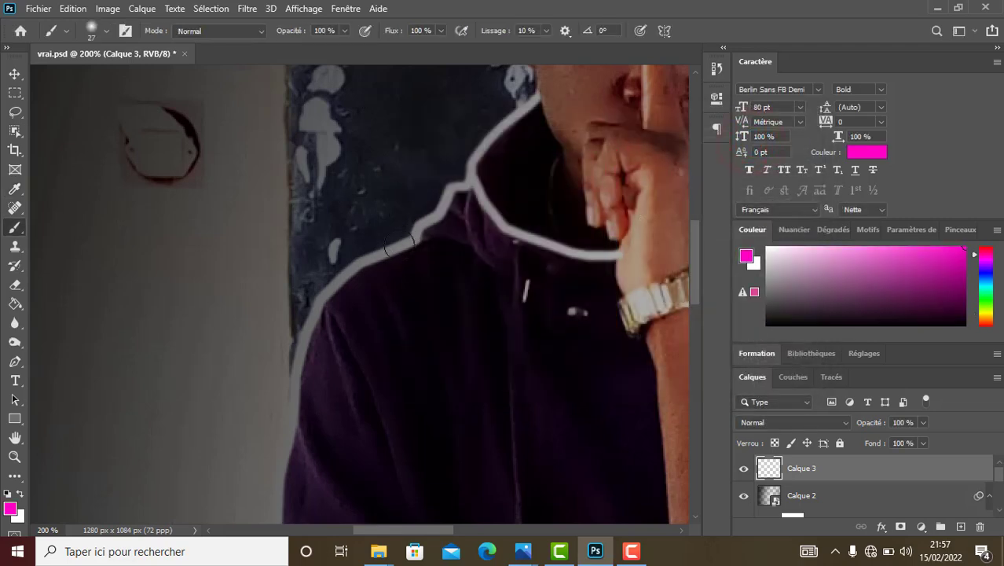
- Undo a test dab and set Calque 3 to Densité linéaire (Ajout) blending
click(397, 245)
key(ctrl+z)
click(754, 425)
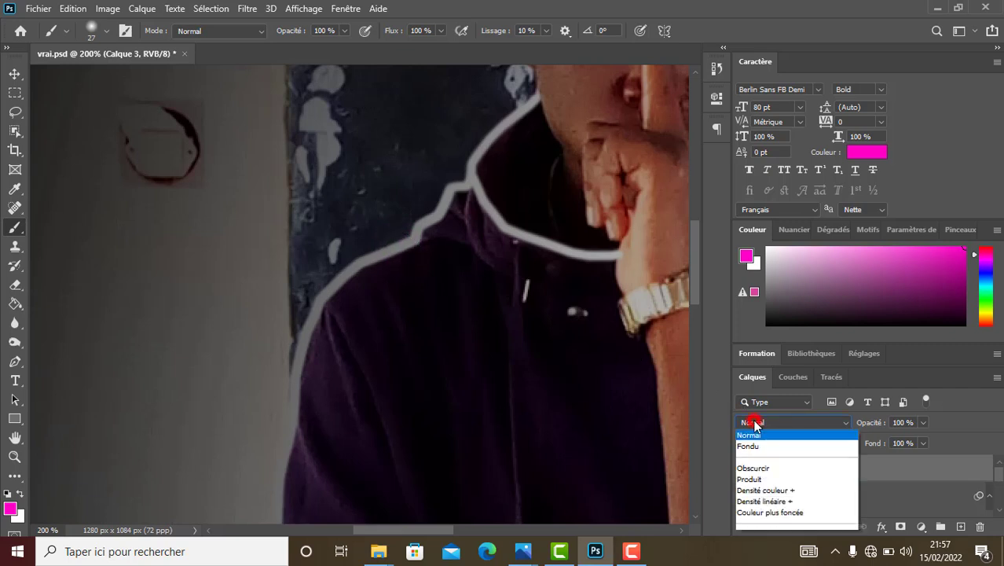
click(763, 314)
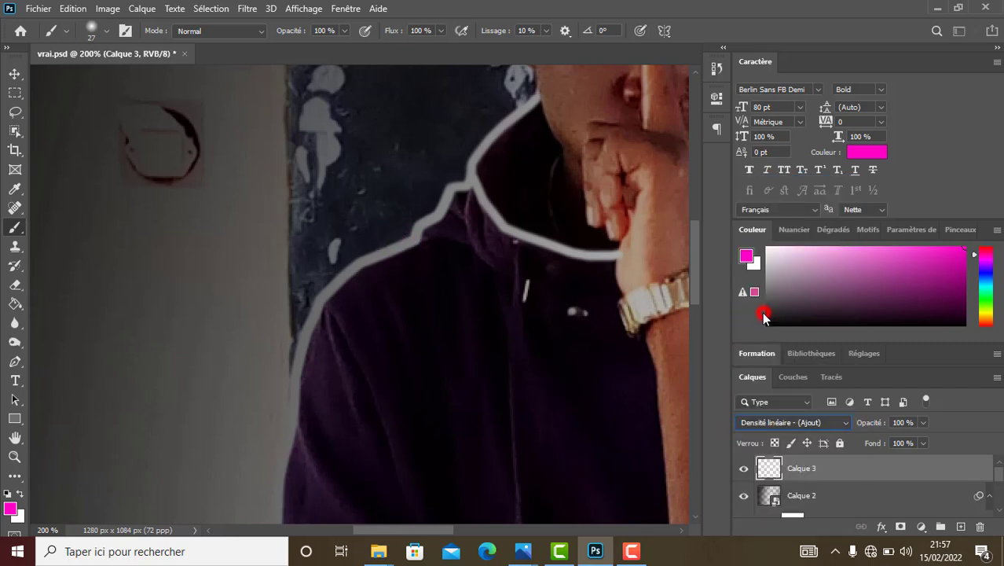
- Paint magenta along the shoulder, arm and side outlines, undoing a stray bottom stroke
mouse_move(401, 242)
mouse_down()
mouse_move(363, 257)
mouse_move(302, 332)
mouse_move(281, 468)
mouse_up()
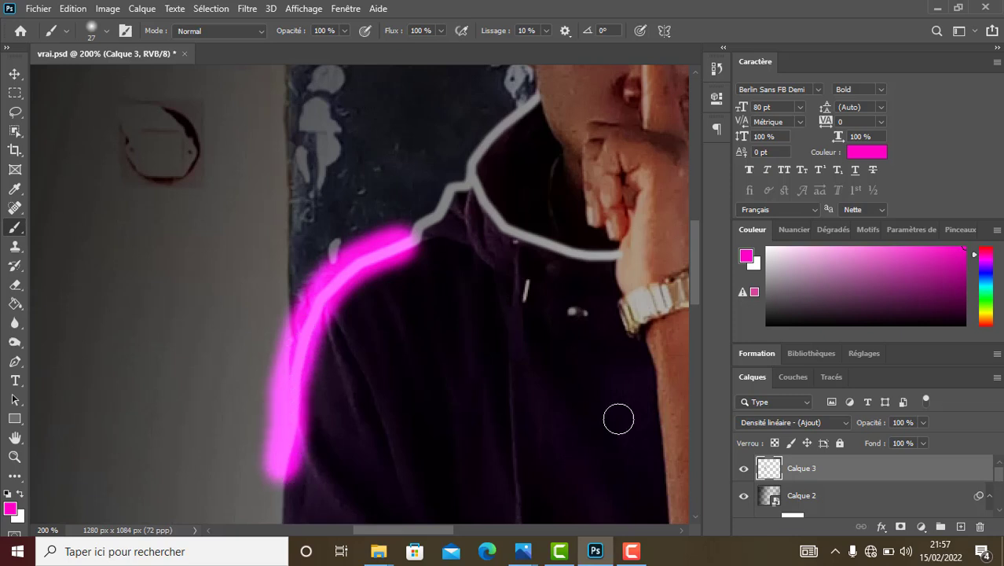
drag(694, 286, 694, 369)
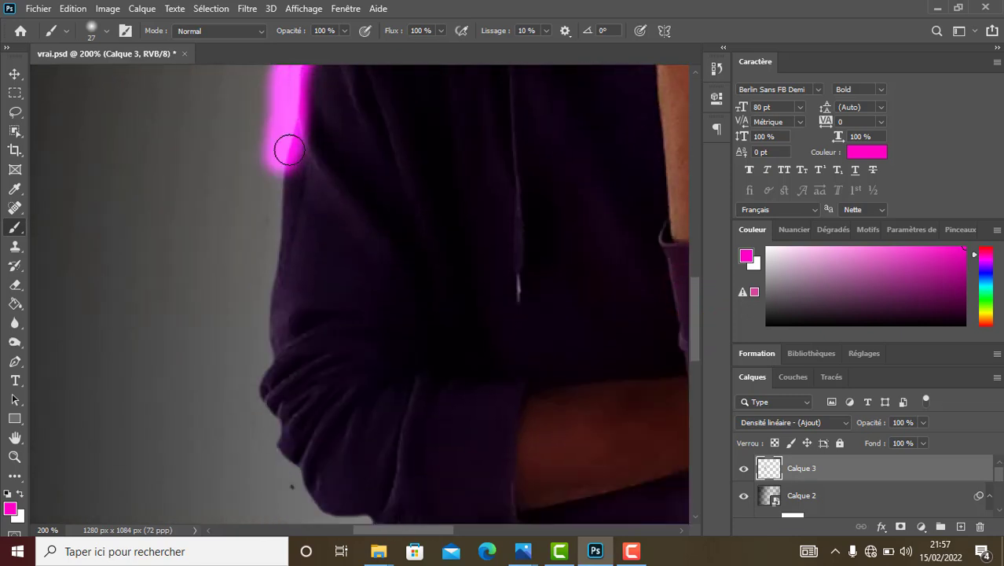
click(289, 157)
mouse_move(289, 168)
mouse_down()
mouse_move(257, 376)
mouse_move(273, 447)
mouse_move(272, 424)
mouse_up()
drag(358, 530, 370, 529)
drag(690, 301, 691, 353)
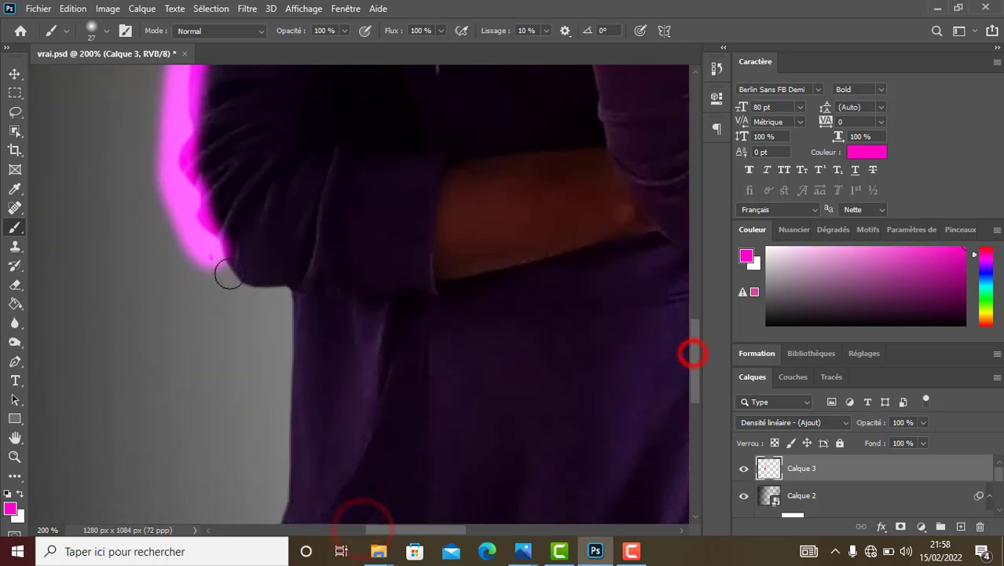
click(223, 267)
mouse_move(223, 267)
mouse_down()
mouse_move(281, 294)
mouse_move(290, 471)
mouse_up()
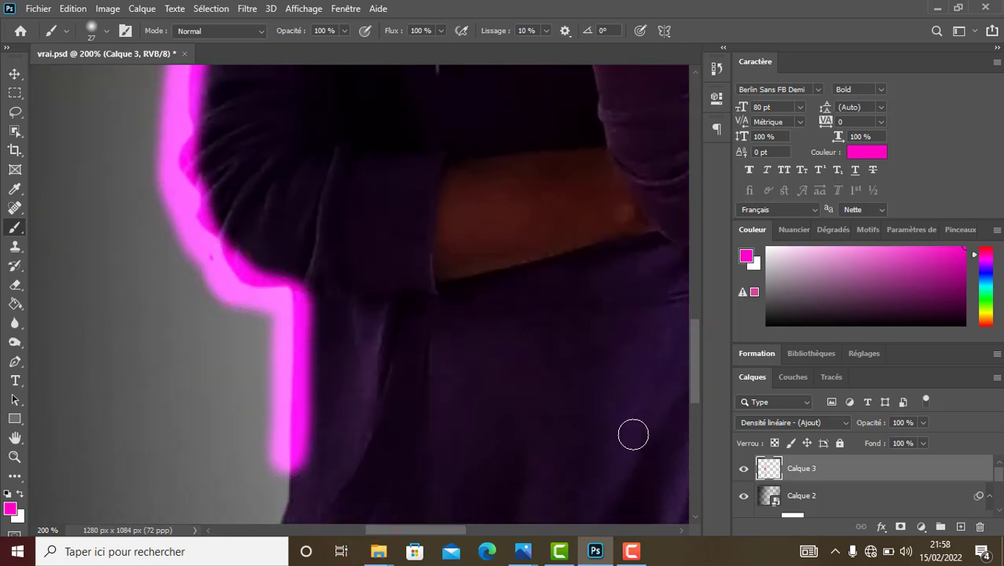
drag(698, 388, 698, 441)
mouse_move(283, 201)
mouse_down()
mouse_move(273, 282)
mouse_move(287, 385)
mouse_move(334, 457)
mouse_move(496, 455)
mouse_move(319, 446)
mouse_up()
drag(489, 455, 636, 455)
key(ctrl+z)
- Trace the hoodie hem and collar in magenta, then zoom out to view the whole image
click(996, 48)
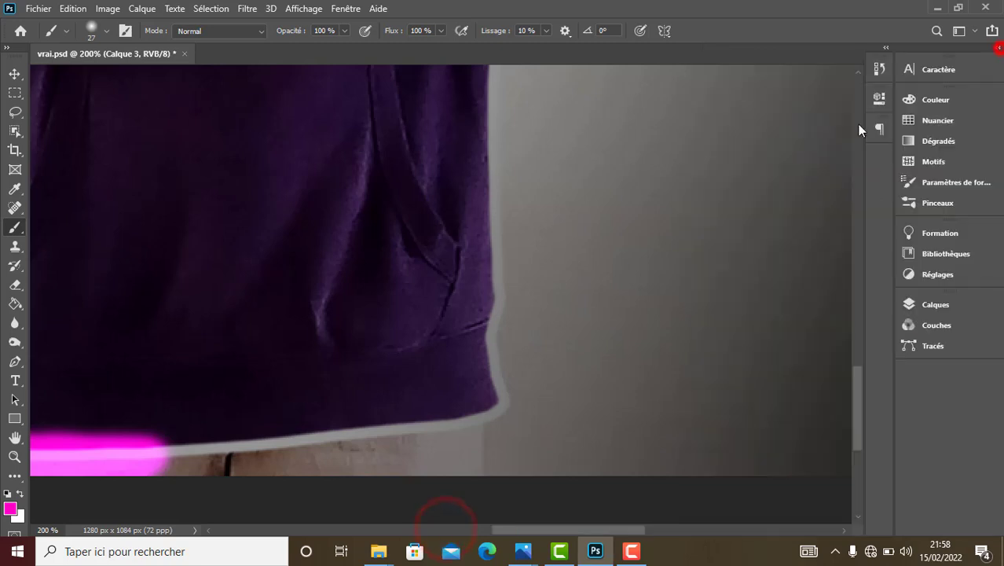
mouse_move(159, 455)
mouse_down()
mouse_move(490, 419)
mouse_move(494, 110)
mouse_up()
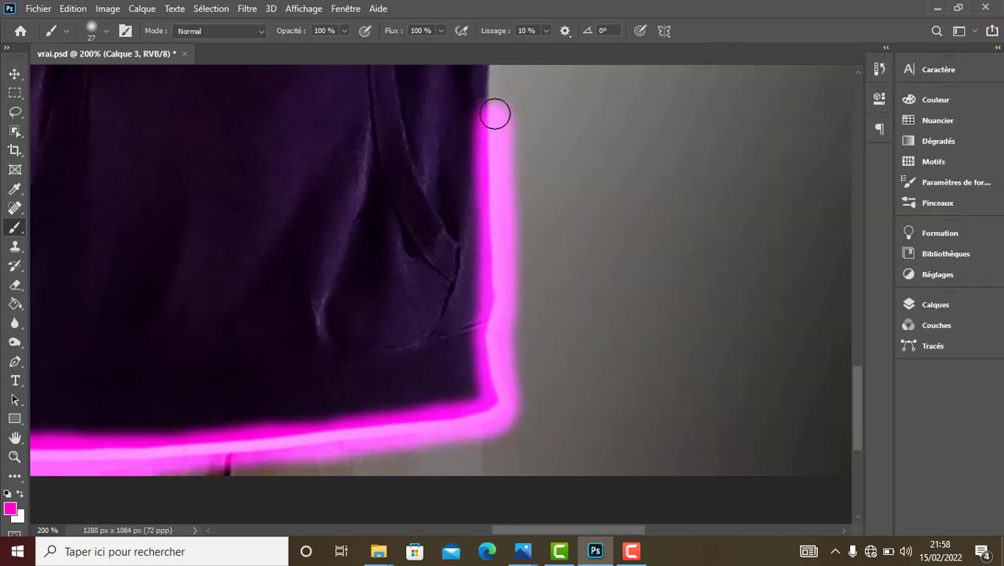
drag(858, 397, 861, 338)
mouse_move(490, 426)
mouse_down()
mouse_move(488, 231)
mouse_move(514, 106)
mouse_up()
drag(857, 333, 857, 272)
drag(514, 377, 559, 112)
drag(858, 312, 859, 251)
mouse_move(558, 360)
mouse_down()
mouse_move(555, 346)
mouse_move(365, 206)
mouse_move(352, 145)
mouse_move(350, 208)
mouse_move(281, 271)
mouse_up()
mouse_move(221, 287)
mouse_down()
mouse_move(106, 283)
mouse_move(63, 243)
mouse_move(51, 200)
mouse_move(79, 153)
mouse_move(110, 128)
mouse_up()
drag(505, 528, 434, 528)
drag(372, 270, 434, 218)
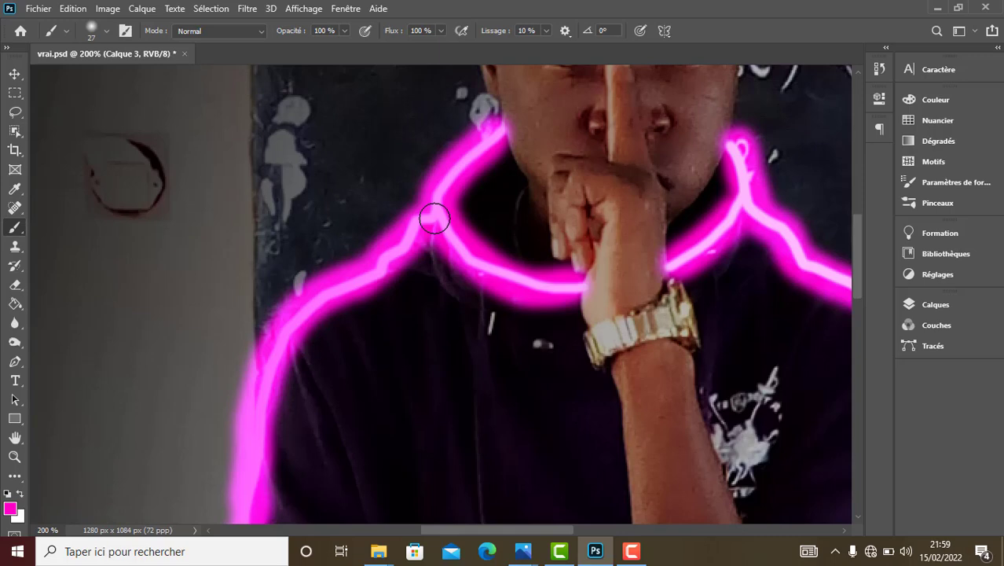
key(ctrl+minus)
key(ctrl+minus)
key(ctrl+minus)
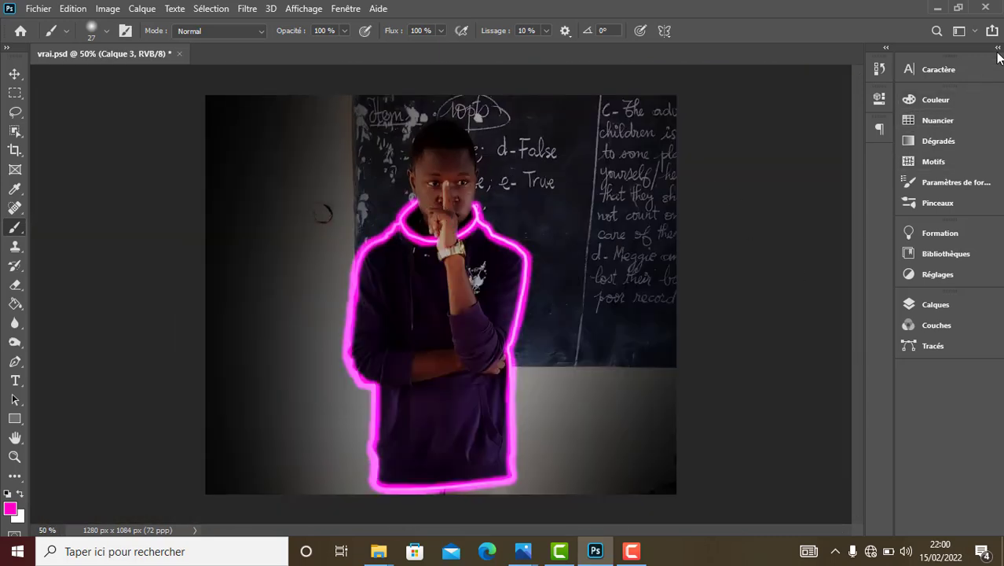
- Give Calque 3's magenta outline Luminosité/Contraste with brightness -34 and contrast 100
click(996, 50)
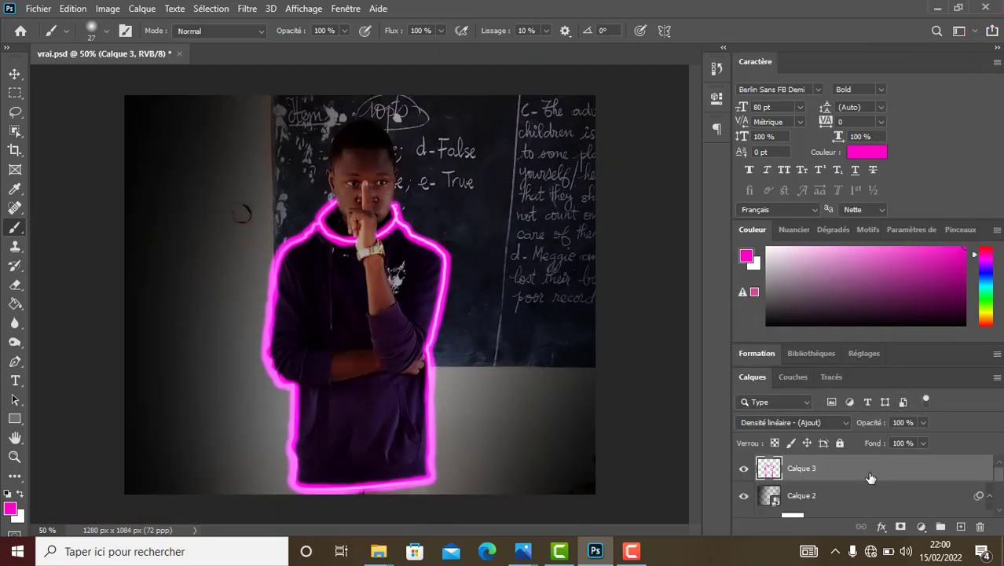
click(115, 8)
click(126, 41)
click(295, 48)
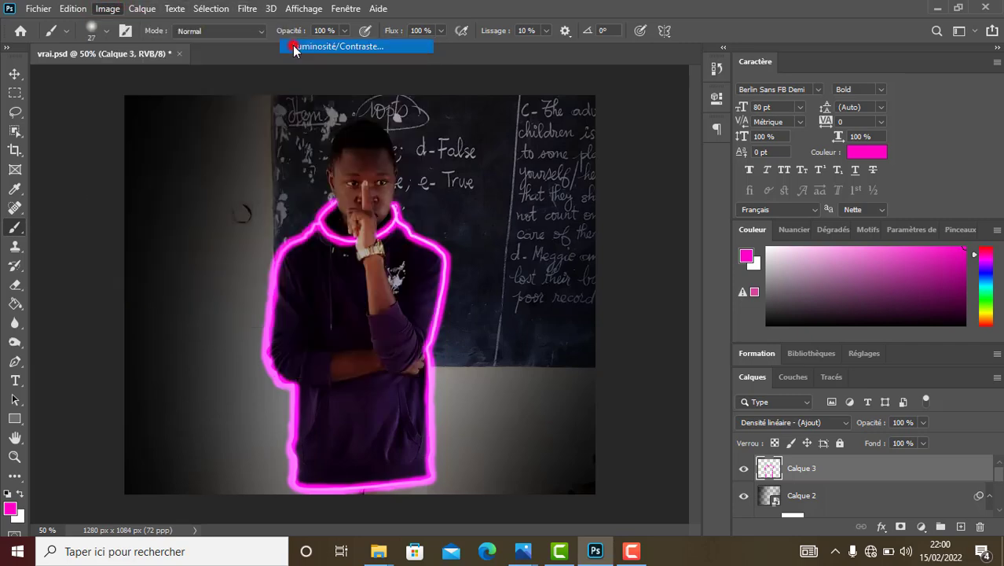
drag(659, 196, 738, 201)
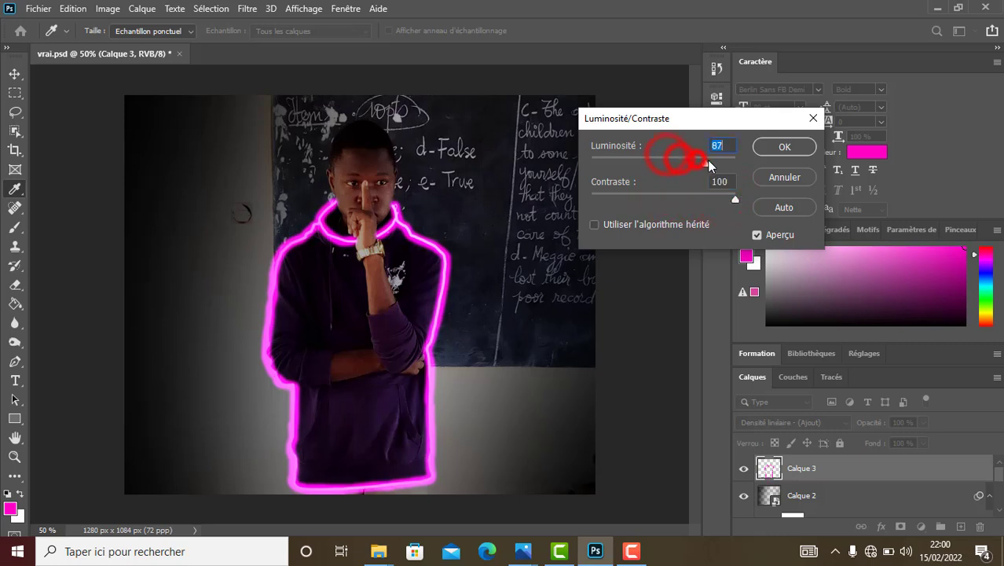
drag(721, 163, 602, 163)
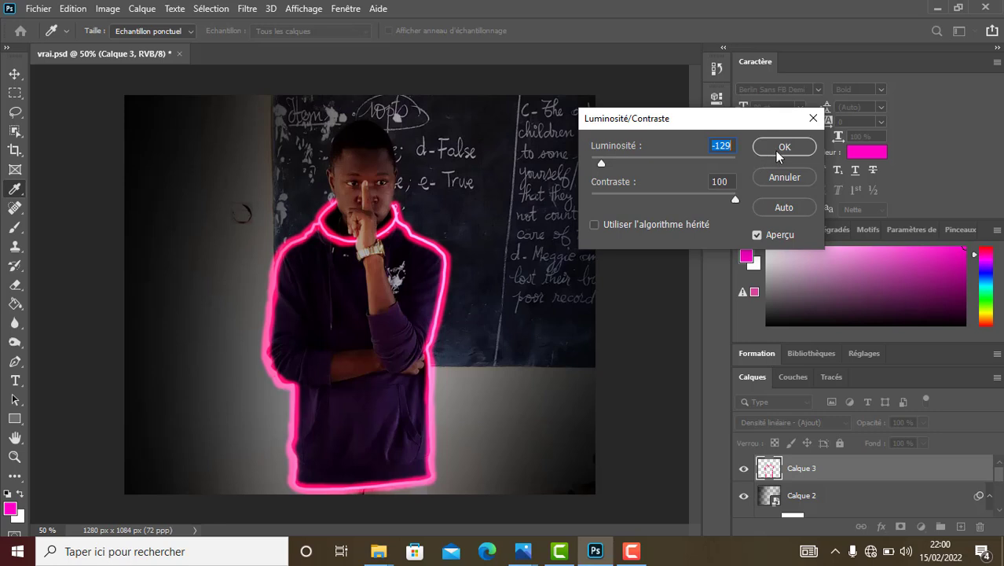
click(629, 160)
drag(637, 161, 656, 162)
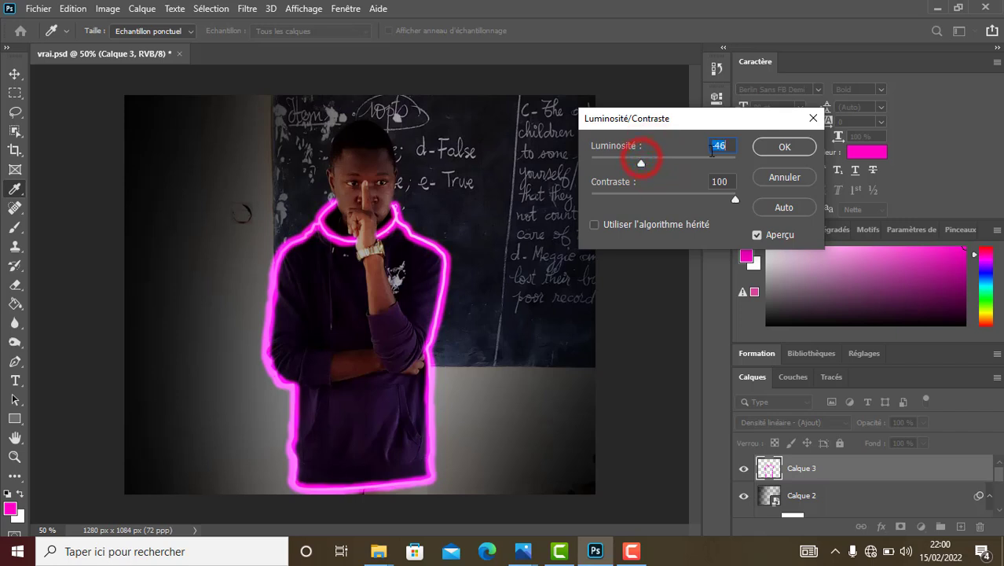
click(760, 150)
- Convert Calque 3 into a smart object
key(b)
right_click(814, 469)
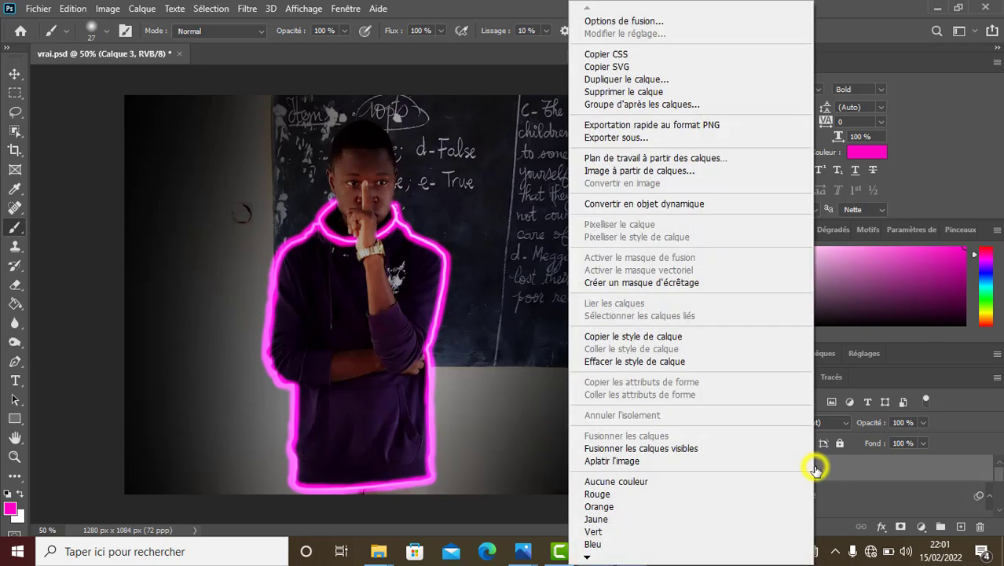
click(686, 204)
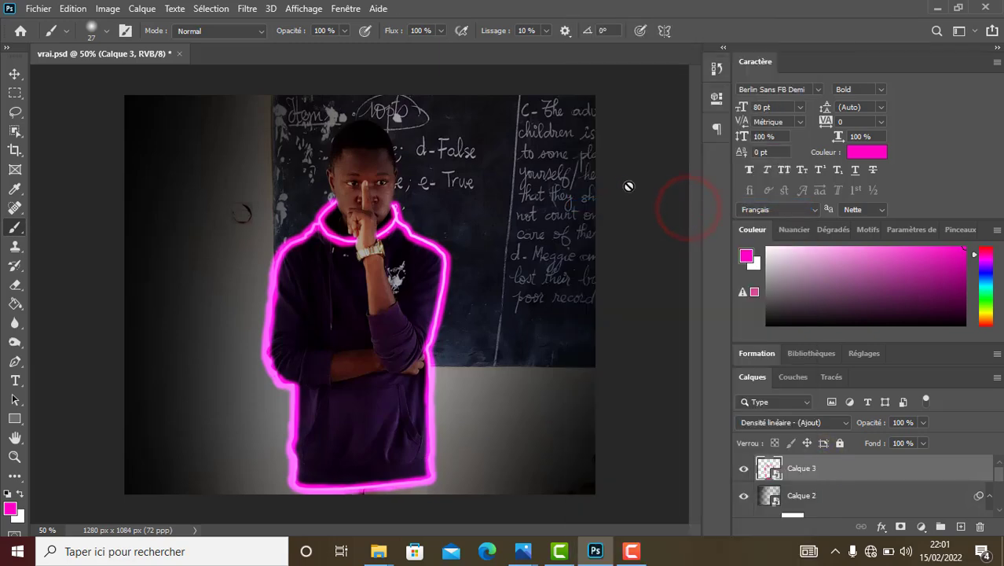
- Apply a Flou gaussien smart filter of about 1.7–2 pixels radius to Calque 3
click(247, 9)
mouse_move(257, 216)
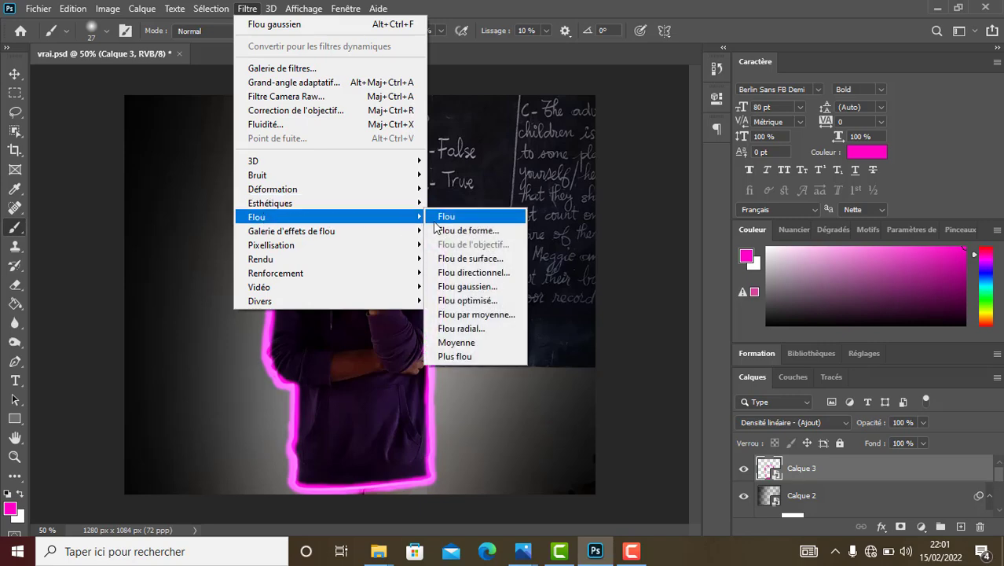
click(448, 286)
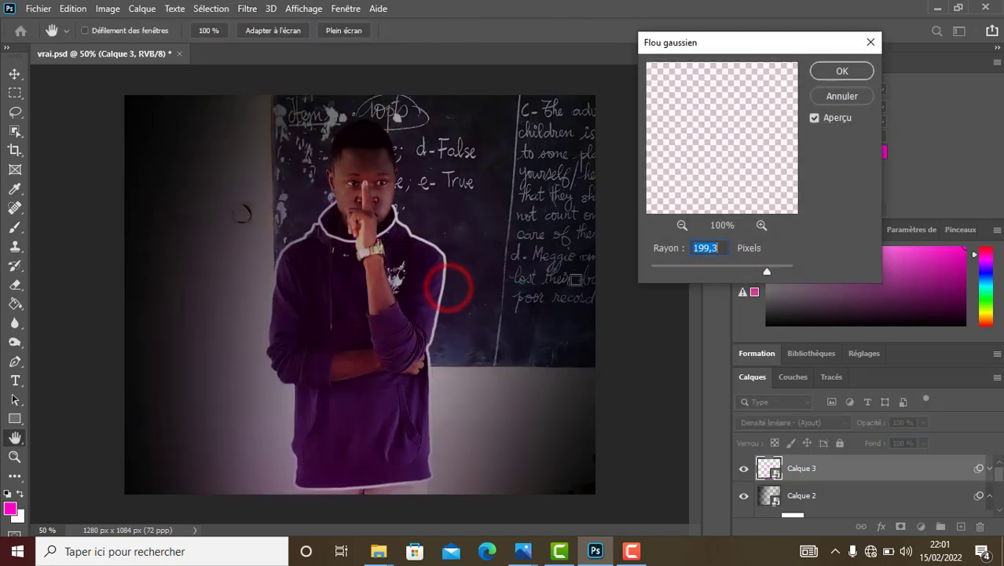
drag(737, 271, 695, 271)
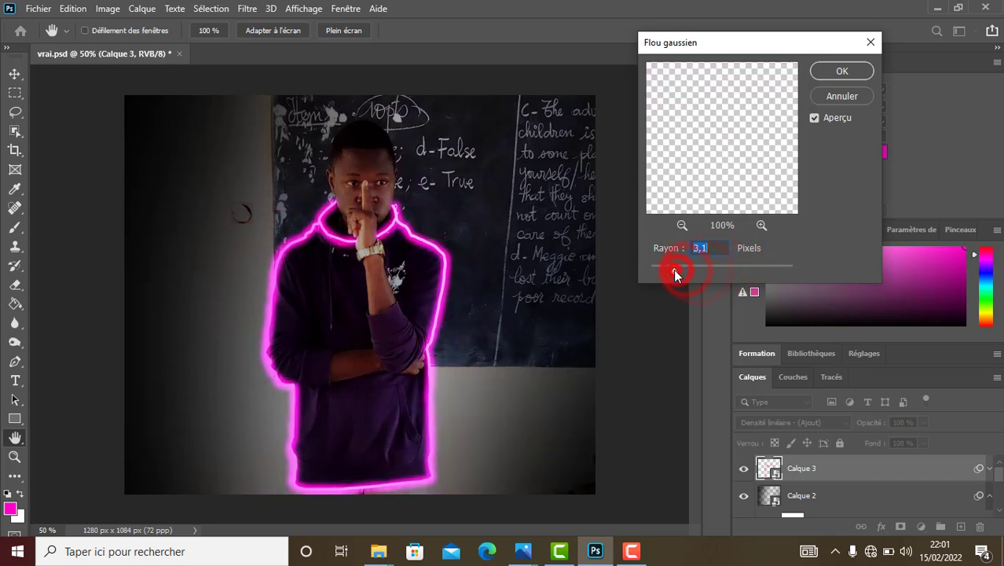
drag(674, 269, 674, 269)
drag(673, 268, 666, 269)
click(835, 71)
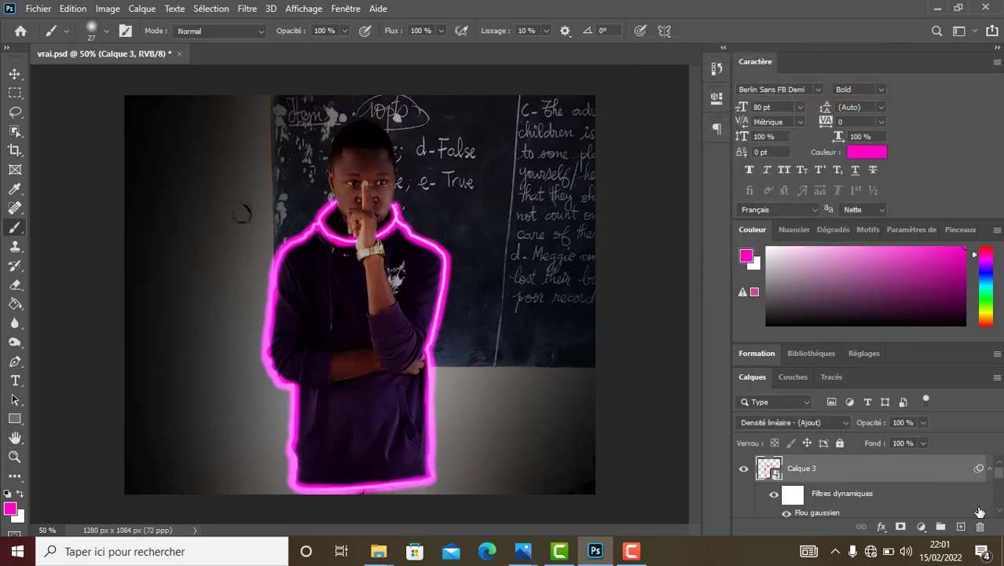
- Add new layer Calque 4 in Densité linéaire (Ajout) mode with a 155 px soft brush
click(961, 526)
click(910, 468)
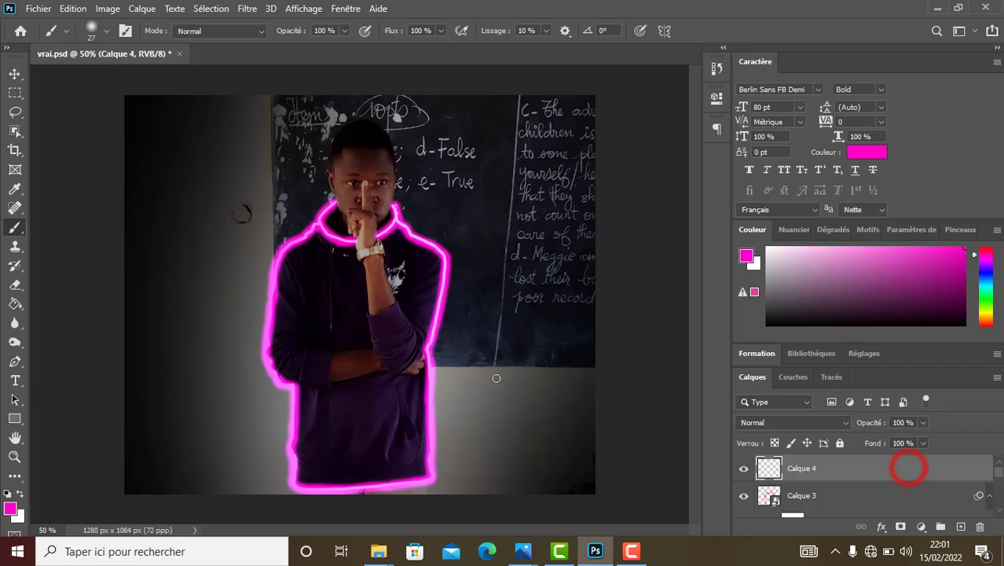
click(110, 31)
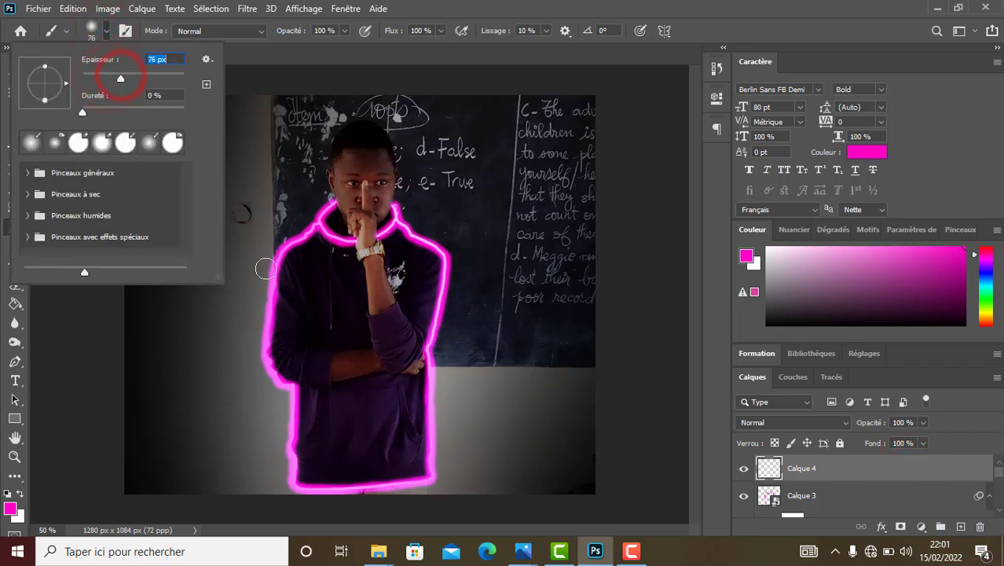
click(133, 78)
click(148, 75)
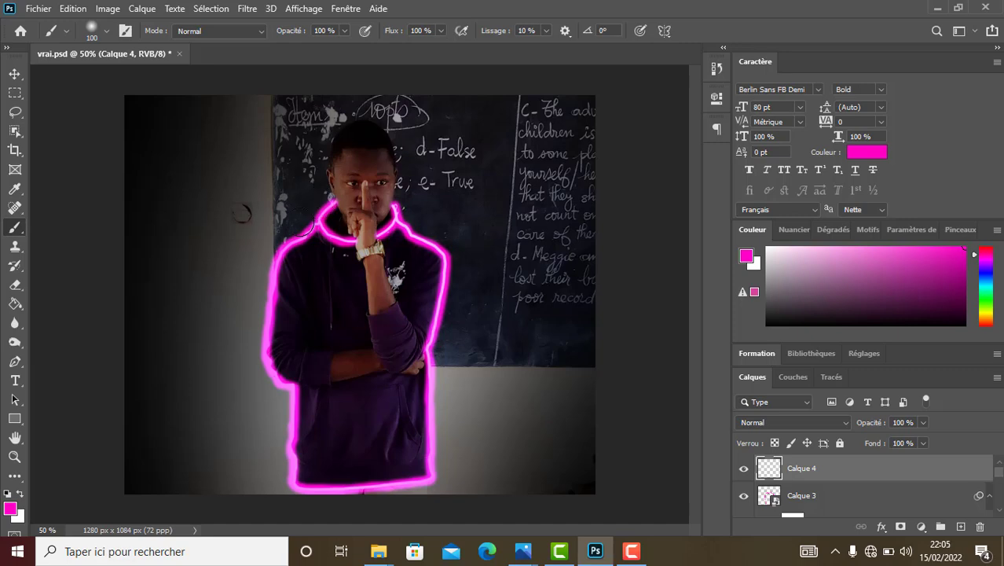
key(ctrl+plus)
key(ctrl+plus)
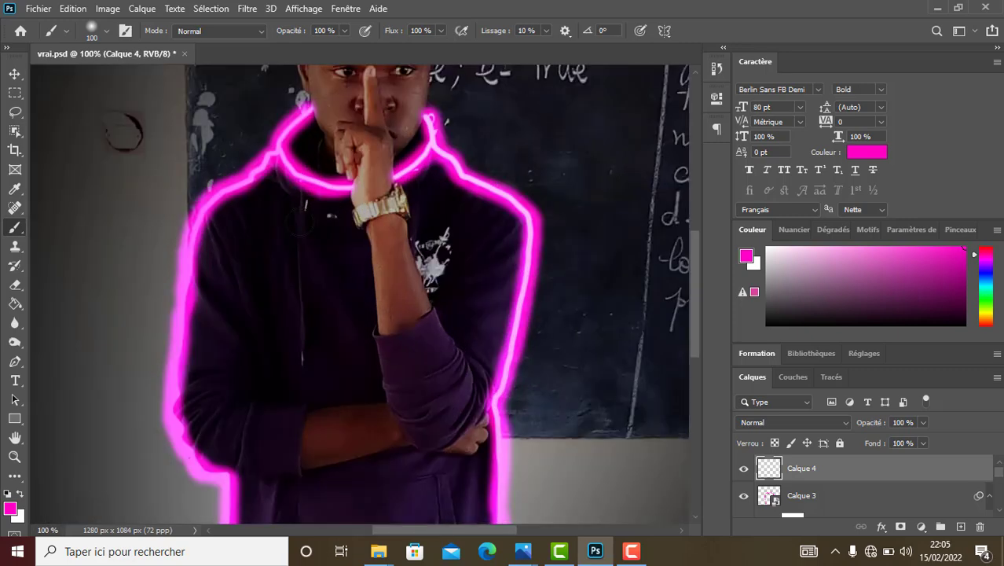
scroll(692, 306, up, 5)
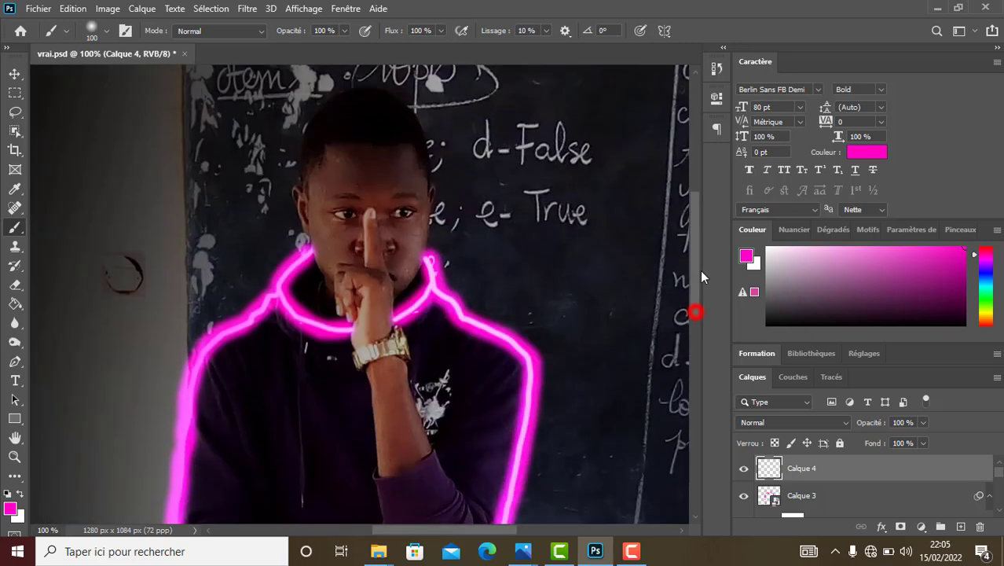
click(780, 424)
click(772, 315)
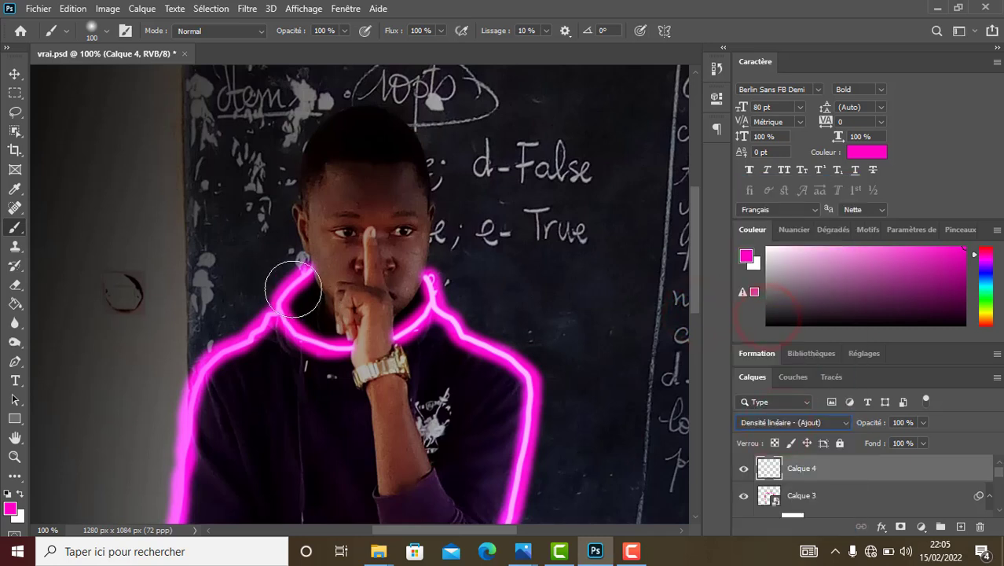
- Paint soft magenta glow beside the neck, down the left shoulder and side, and along the bottom
click(262, 291)
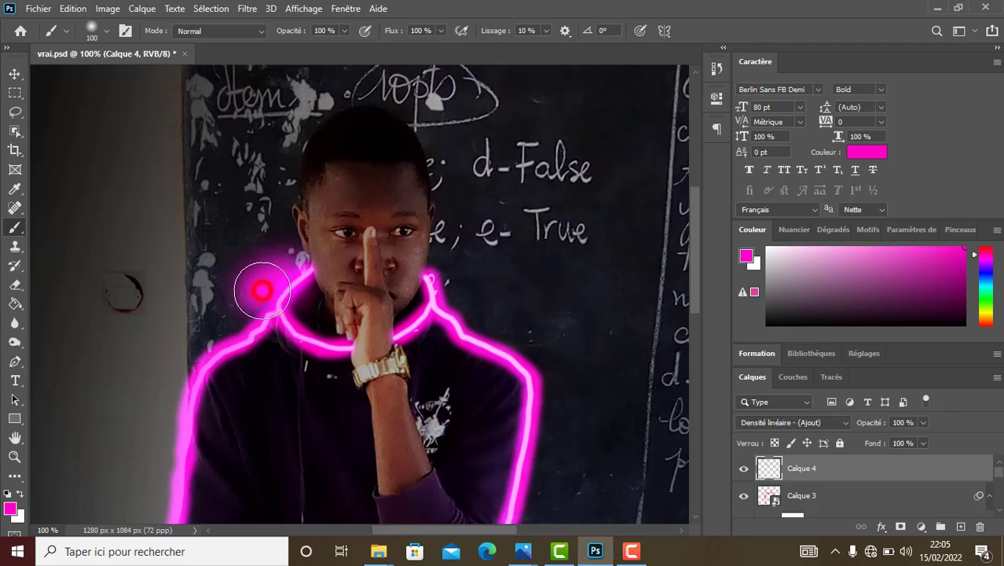
click(262, 291)
scroll(262, 292, down, 1)
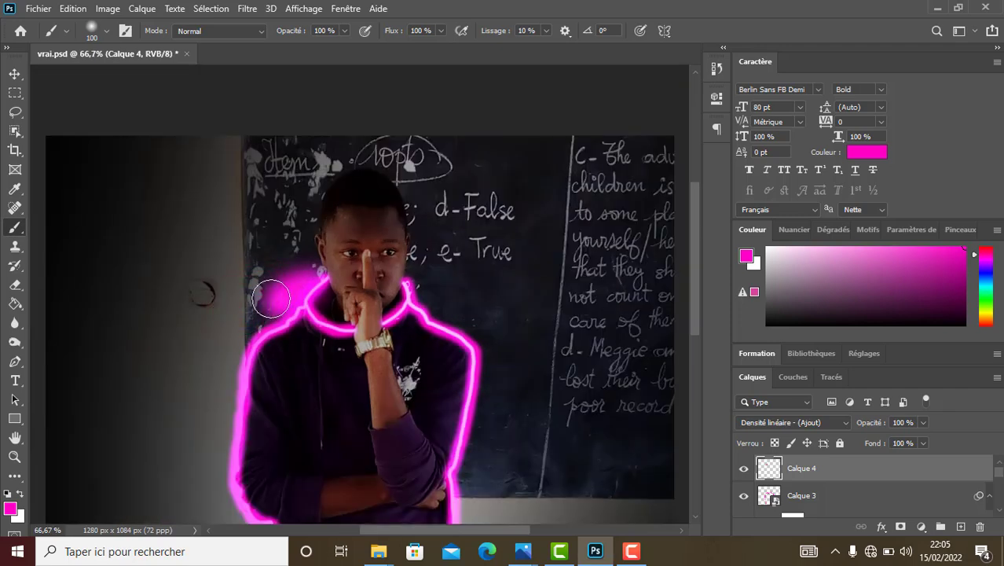
mouse_move(271, 299)
mouse_down()
mouse_move(225, 359)
mouse_move(220, 472)
mouse_up()
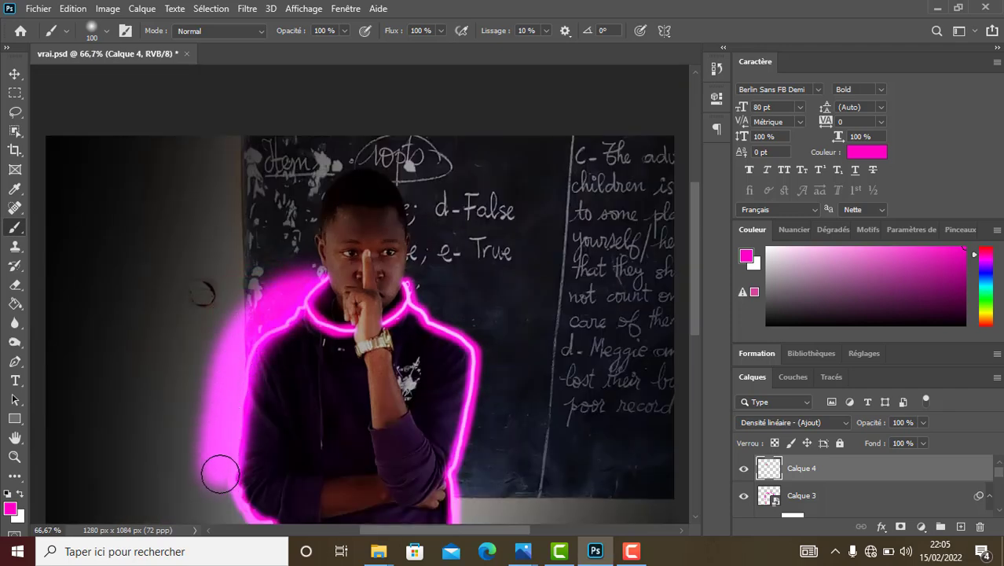
drag(695, 259, 692, 330)
click(996, 48)
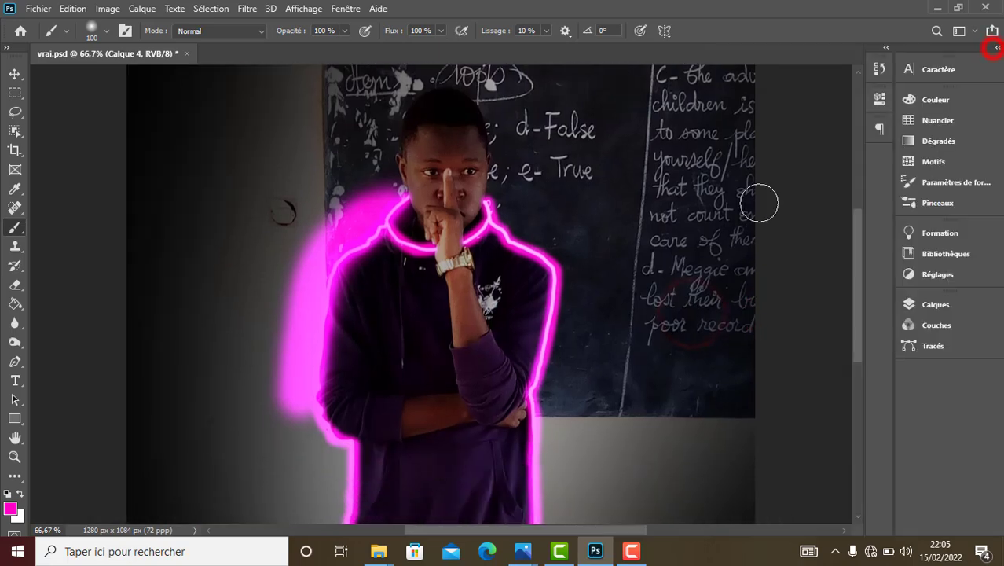
key(ctrl+minus)
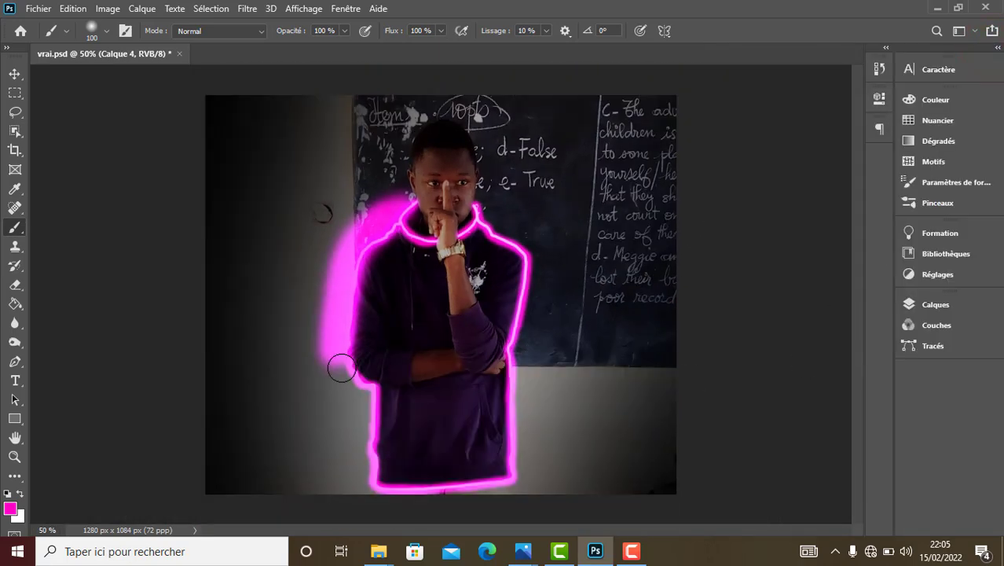
mouse_move(342, 367)
mouse_down()
mouse_move(363, 392)
mouse_move(365, 480)
mouse_move(385, 488)
mouse_move(467, 496)
mouse_move(519, 452)
mouse_move(537, 250)
mouse_move(494, 218)
mouse_move(404, 203)
mouse_up()
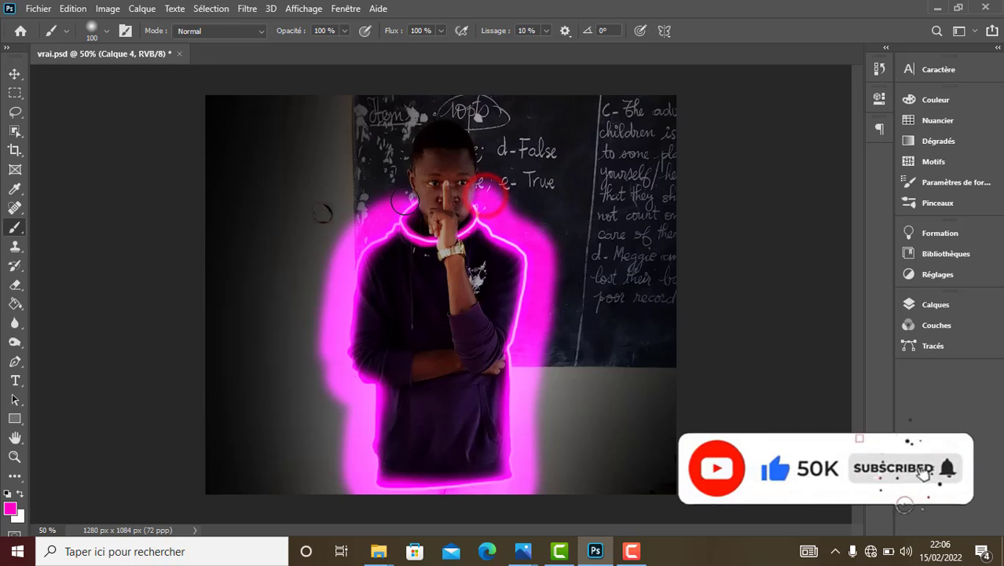
click(404, 200)
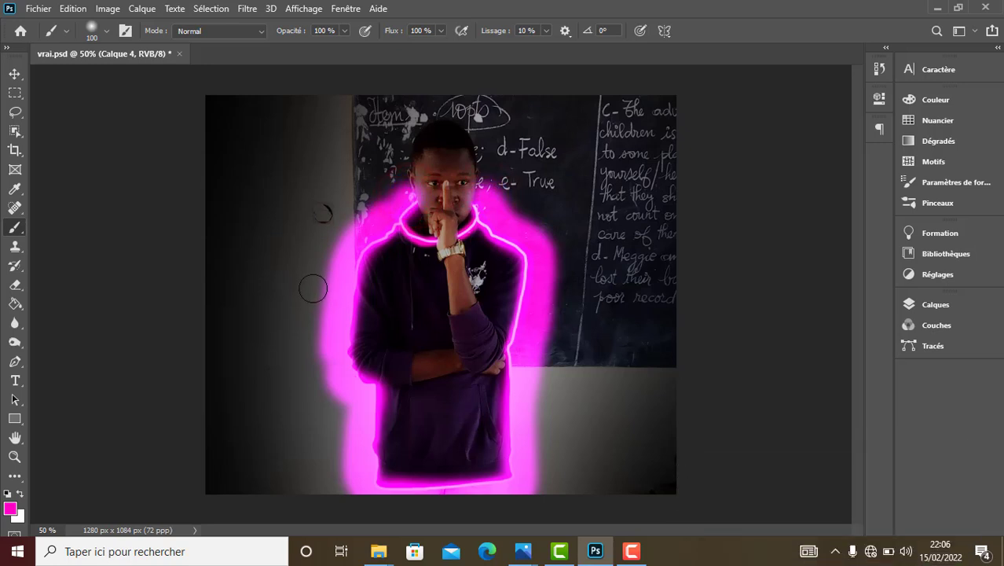
drag(511, 475, 444, 500)
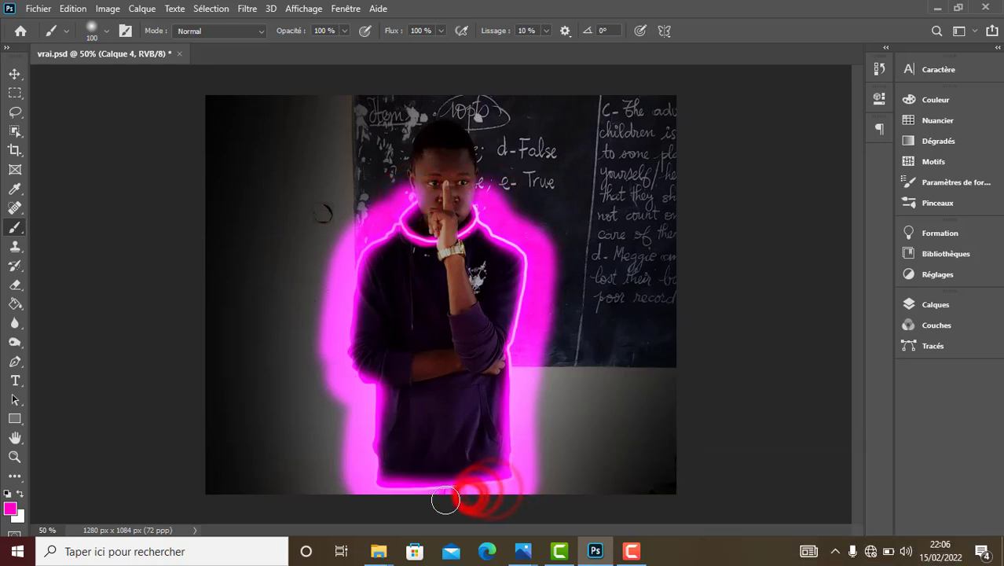
- Shrink the brush to 23 px and zoom in close on the collar
key(ctrl+minus)
key(ctrl+plus)
key(ctrl+plus)
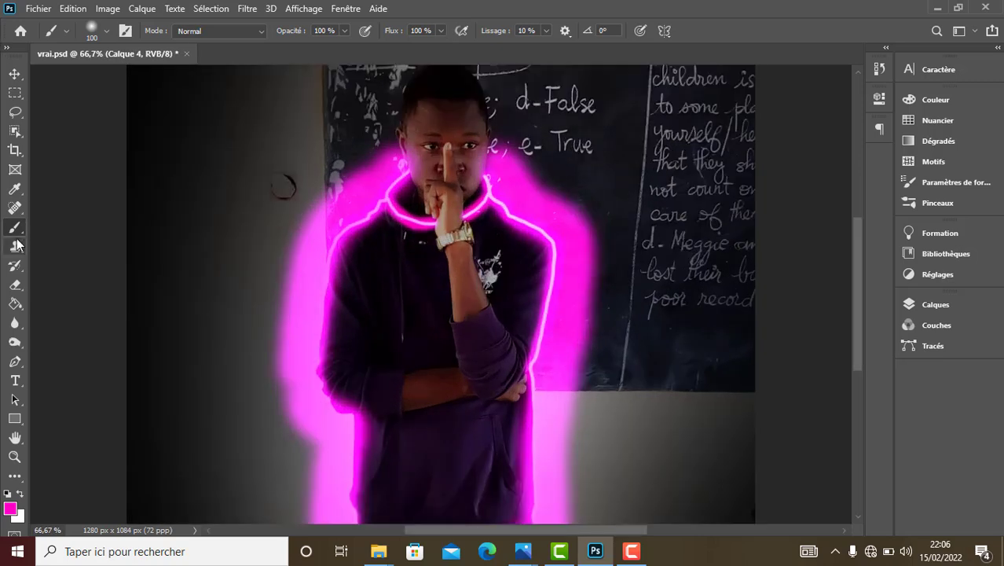
click(92, 32)
drag(102, 61, 88, 61)
key(ctrl+plus)
key(ctrl+plus)
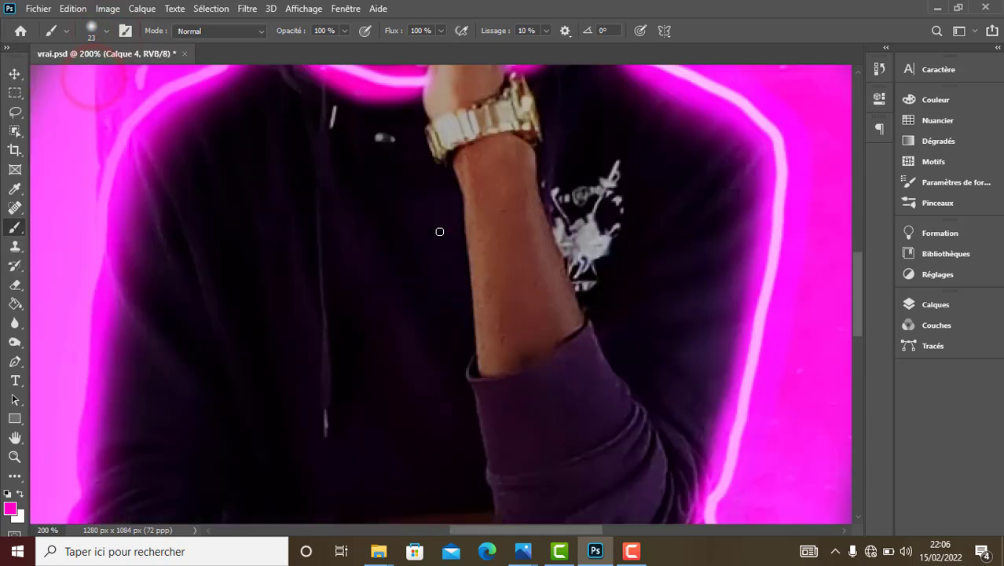
- Paint brighter pink glow along the left collar toward the ear
drag(855, 300, 855, 265)
drag(421, 284, 566, 270)
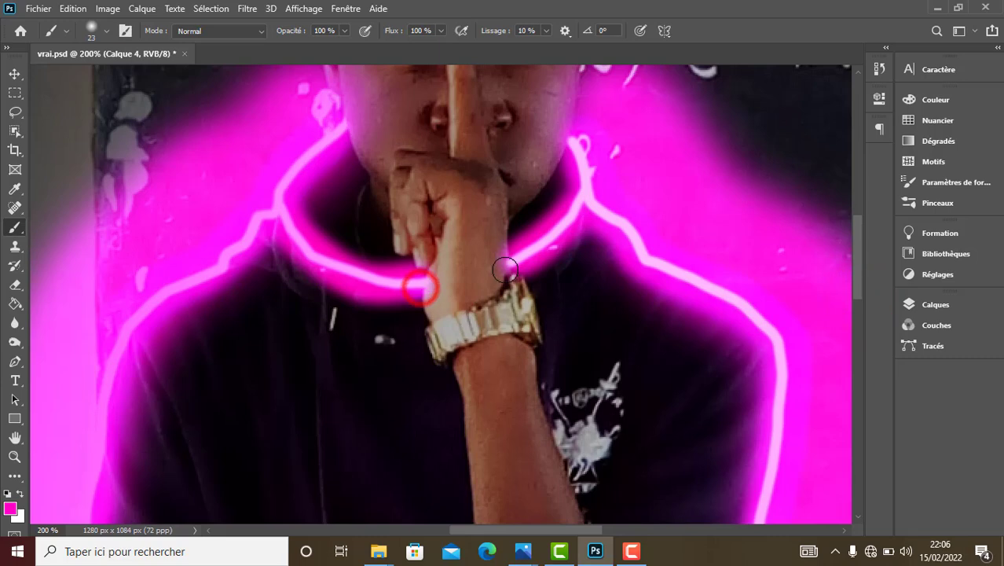
drag(857, 246, 861, 218)
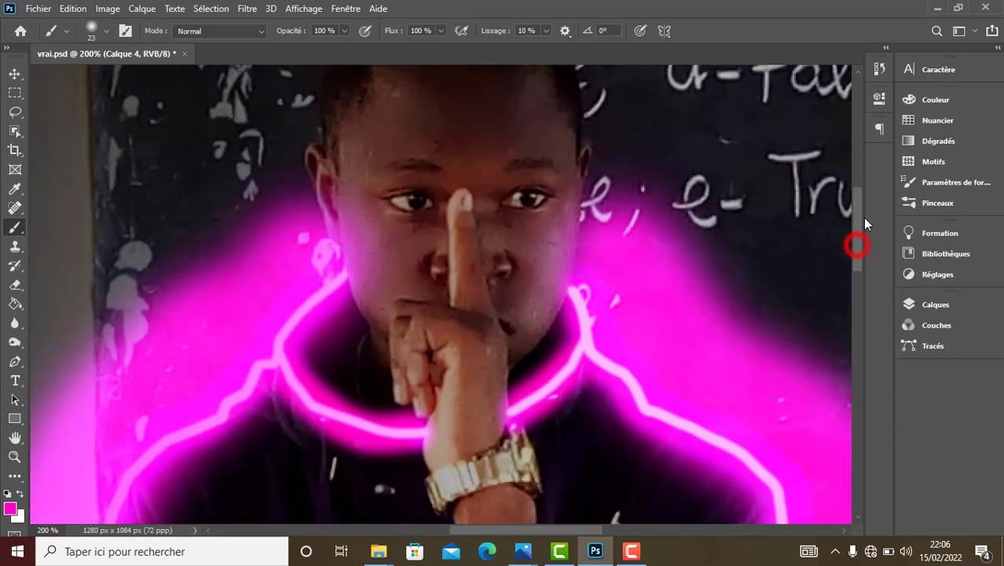
drag(356, 302, 334, 264)
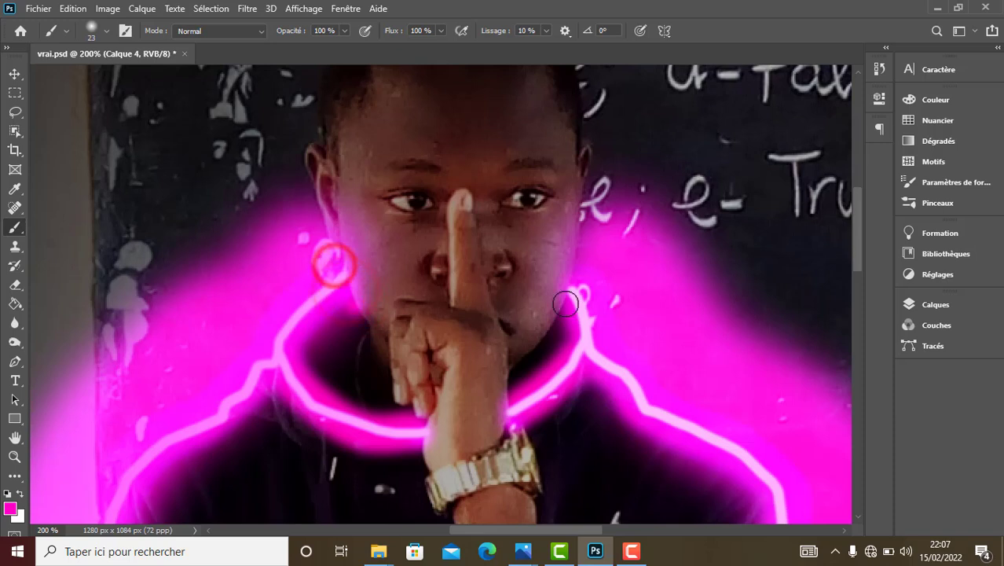
drag(566, 305, 574, 281)
- Paint the right collar glow up over the ear, undoing a stray wrist stroke
mouse_move(419, 442)
mouse_down()
mouse_move(428, 428)
mouse_move(415, 427)
mouse_up()
drag(534, 429, 586, 332)
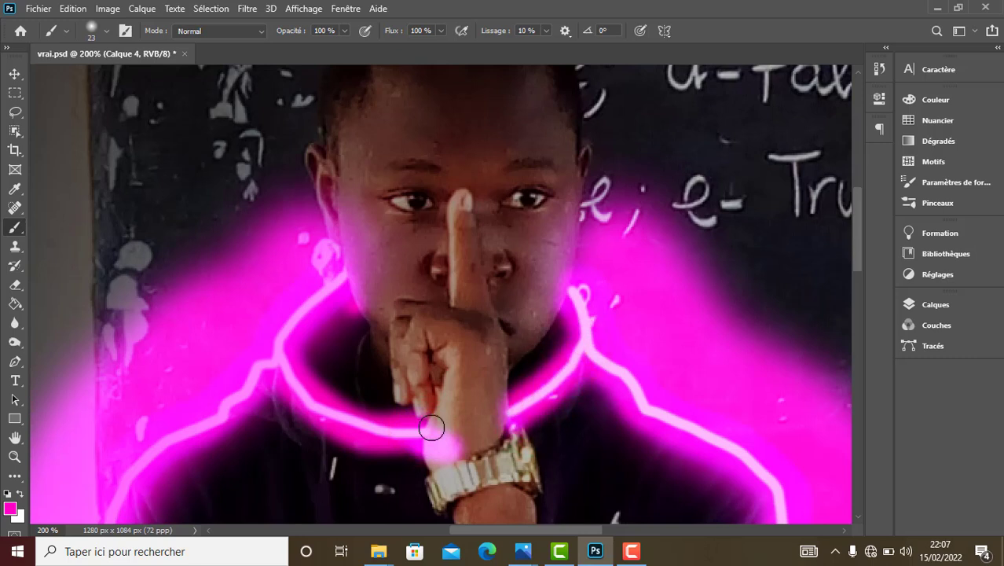
key(ctrl+z)
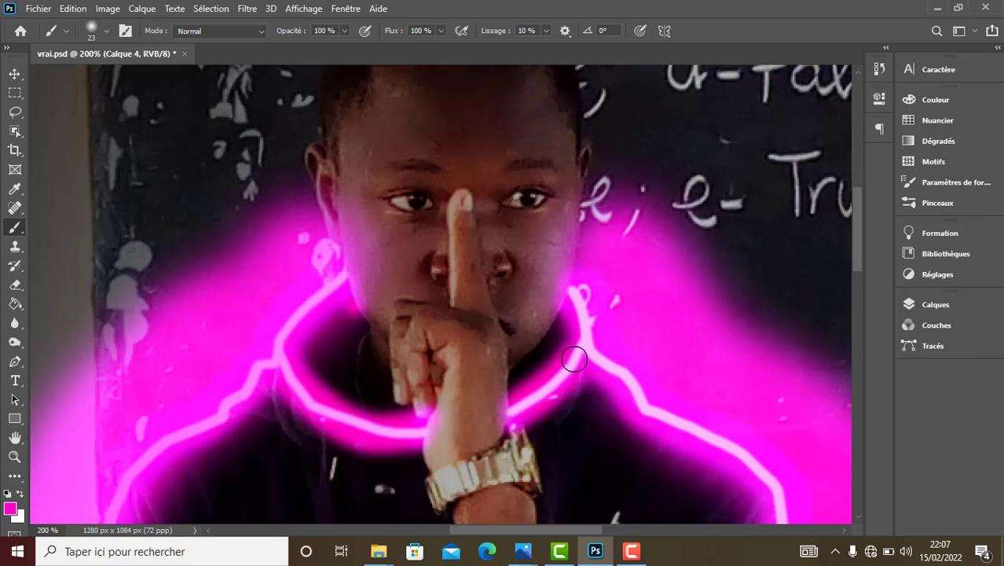
drag(581, 341, 589, 263)
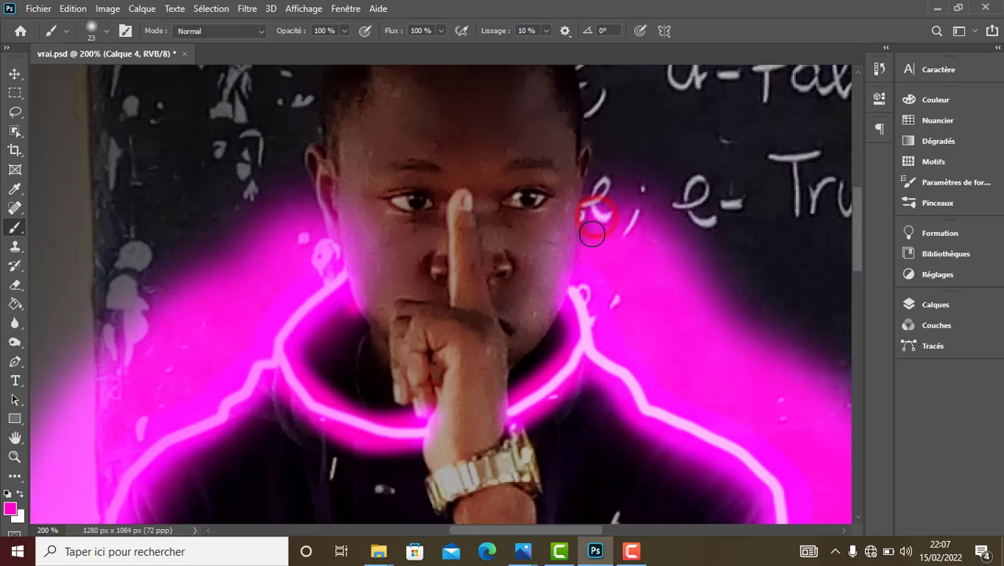
drag(595, 224, 604, 184)
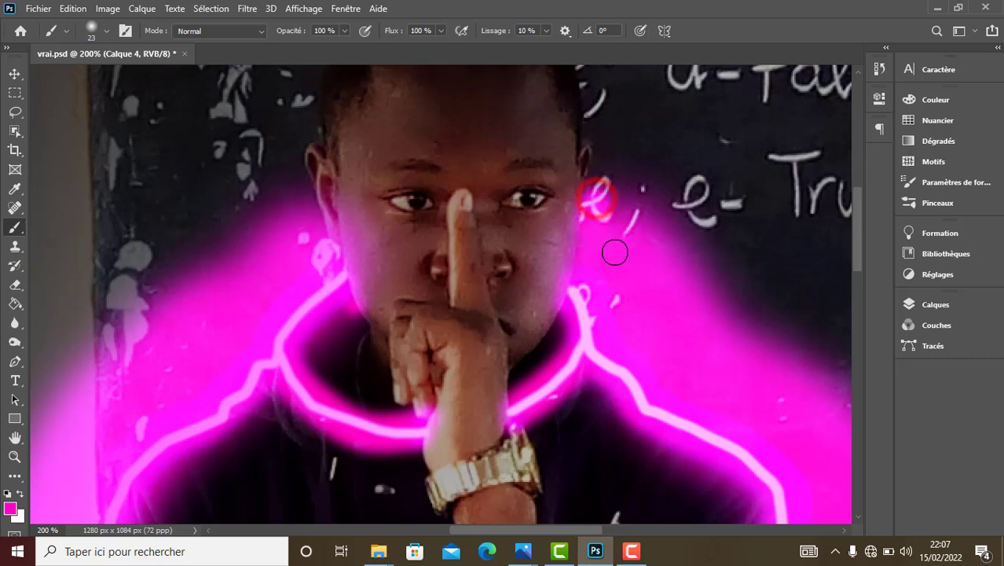
key(ctrl+minus)
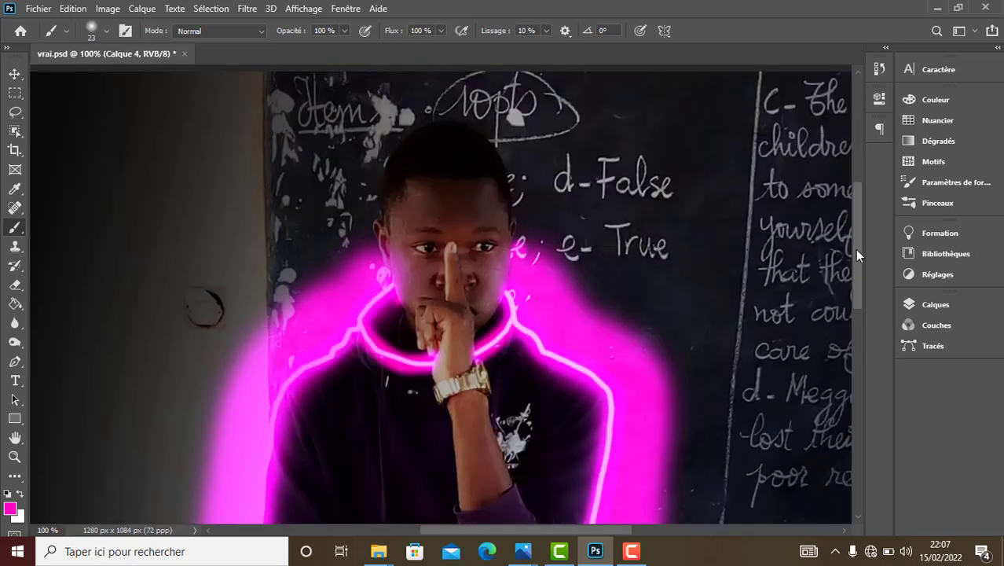
- Make the Calque 4 glow layer a smart object and bring up the Filtre > Flou list
key(ctrl+minus)
key(ctrl+minus)
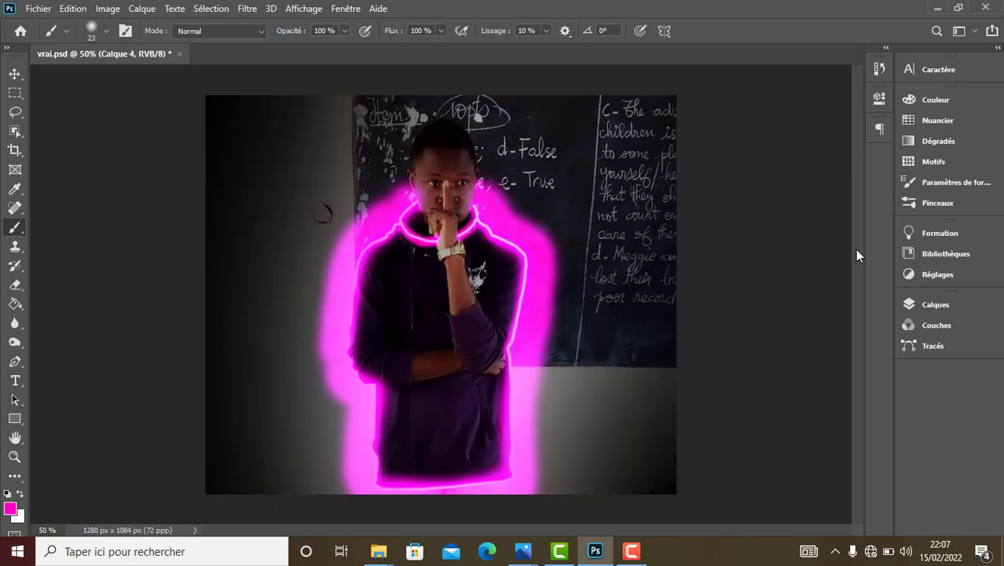
click(994, 50)
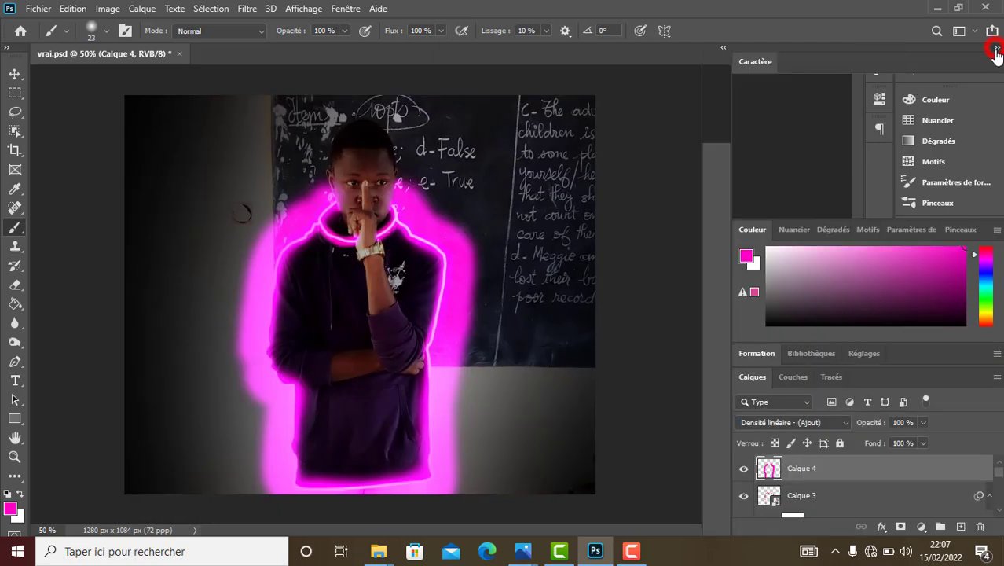
right_click(938, 476)
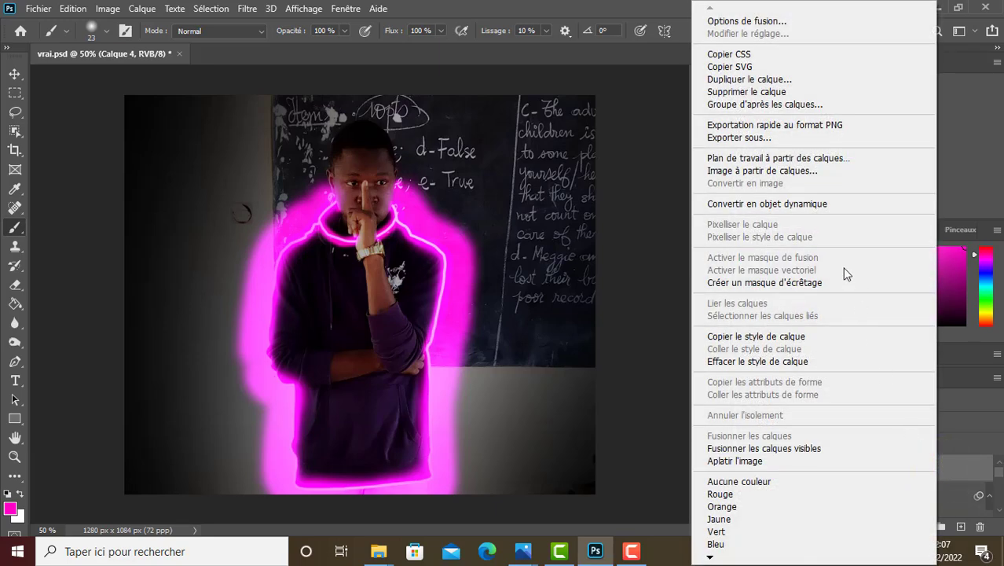
click(786, 203)
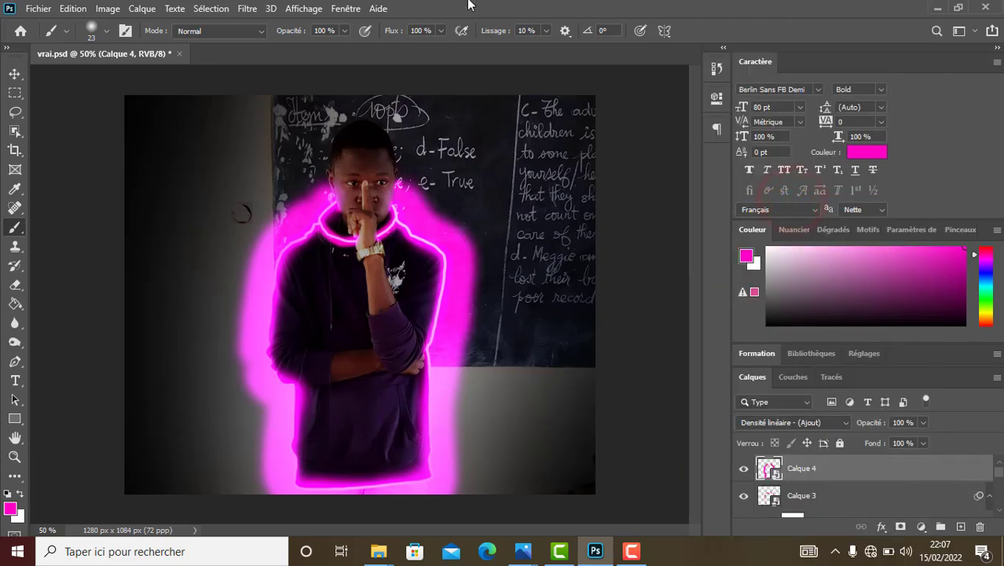
click(247, 9)
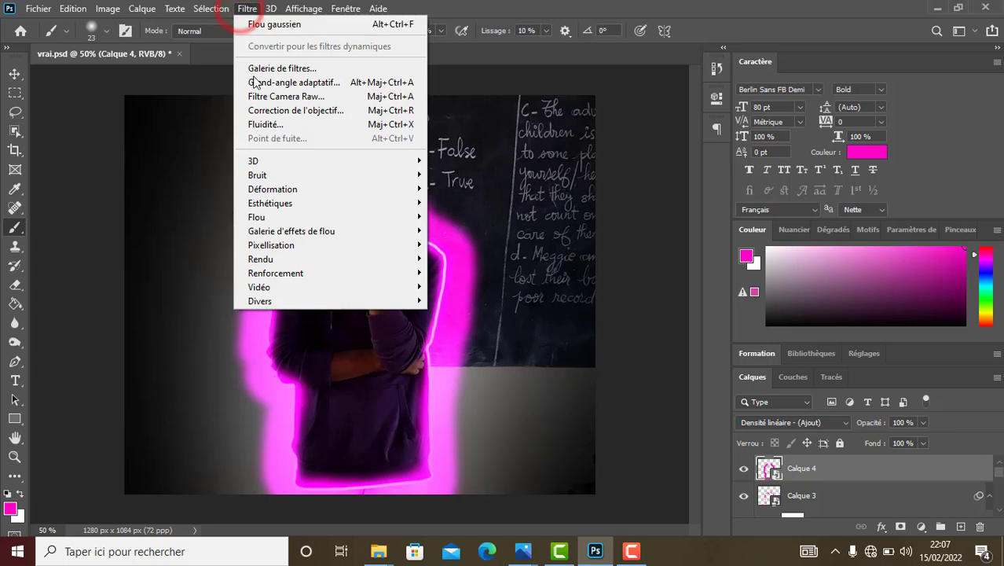
mouse_move(257, 217)
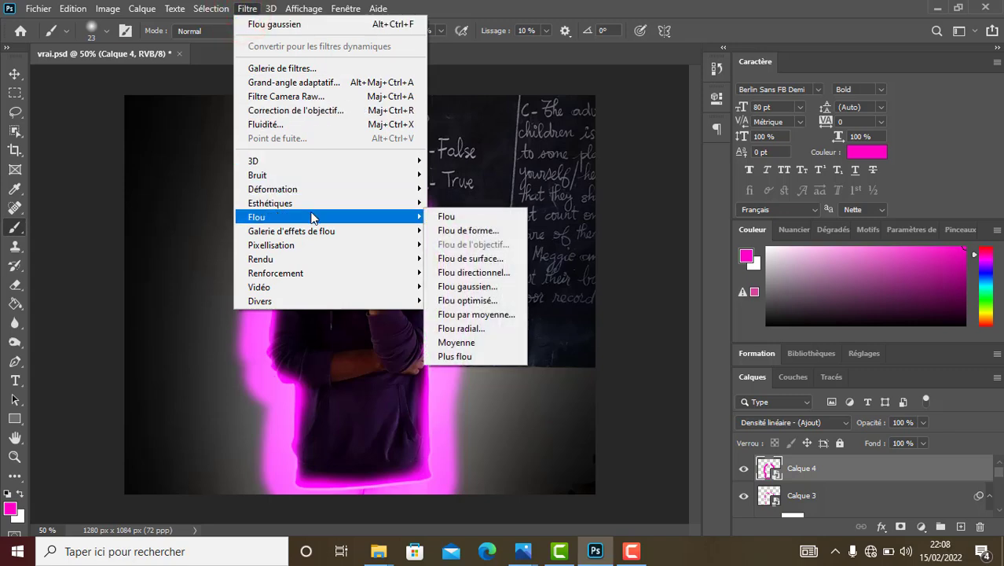
- Blur Calque 4's magenta halo with a 78,4-pixel Flou gaussien smart filter
click(460, 286)
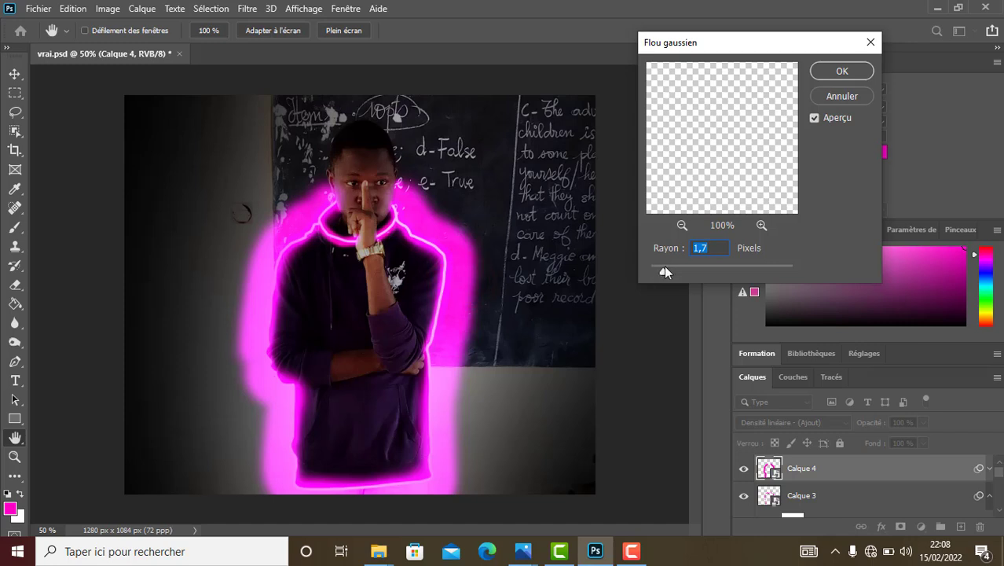
drag(664, 272, 691, 272)
drag(712, 272, 731, 272)
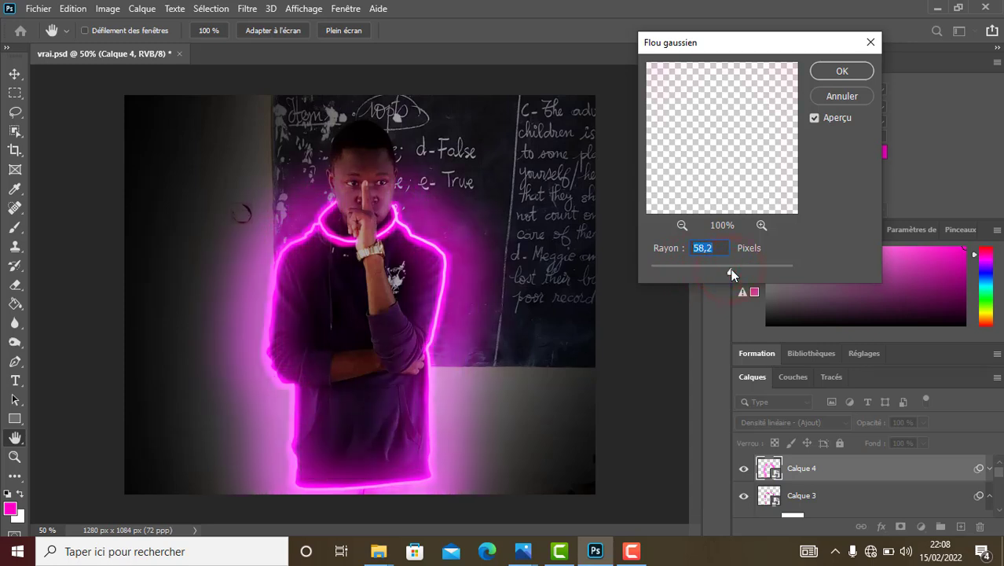
drag(735, 273, 733, 267)
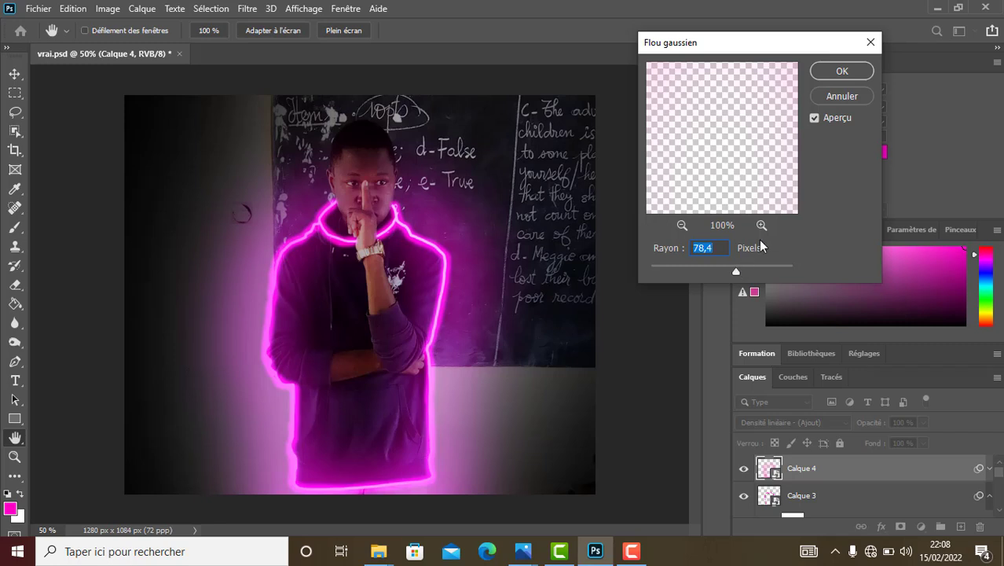
click(834, 73)
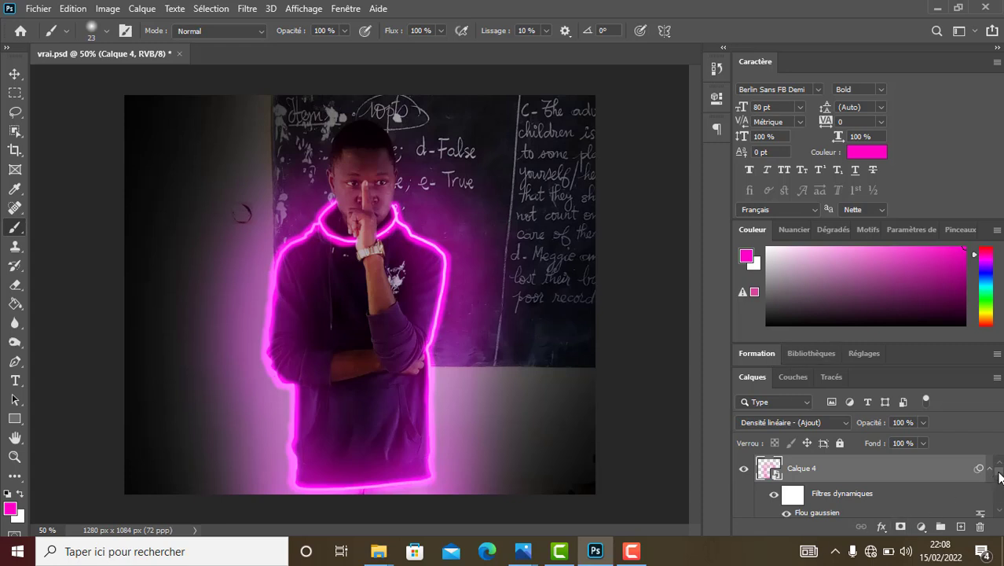
mouse_move(999, 477)
mouse_down()
mouse_move(998, 487)
mouse_move(1000, 470)
mouse_up()
key(ctrl+minus)
key(ctrl+plus)
- Add a Luminosité/Contraste 1 adjustment layer with brightness -15 and contrast 44
click(994, 469)
click(142, 9)
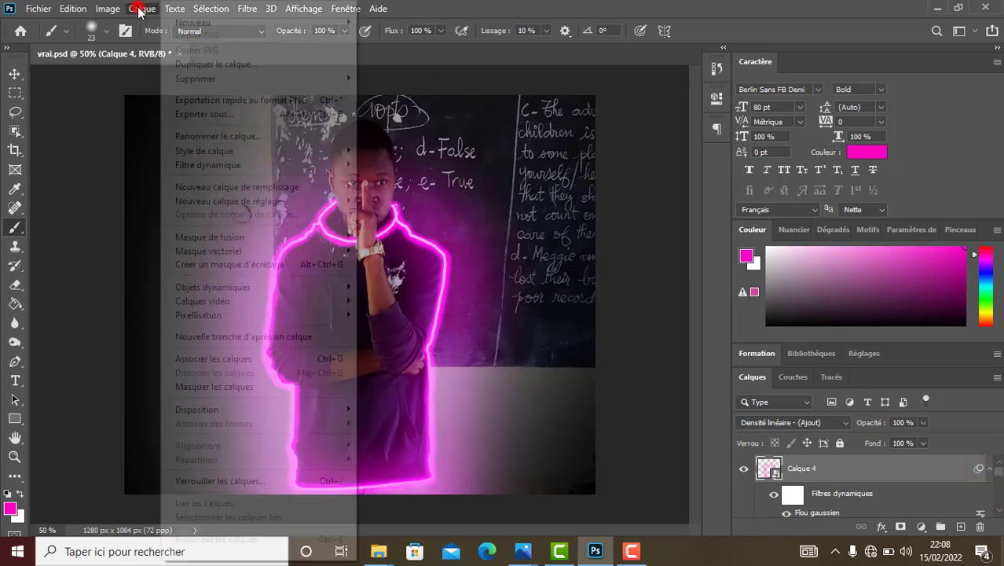
mouse_move(208, 165)
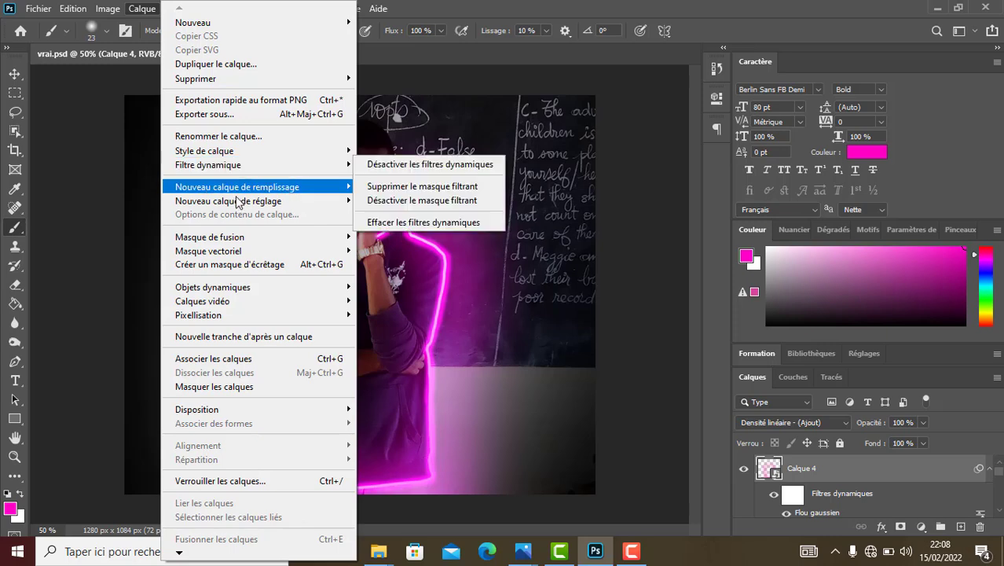
click(366, 201)
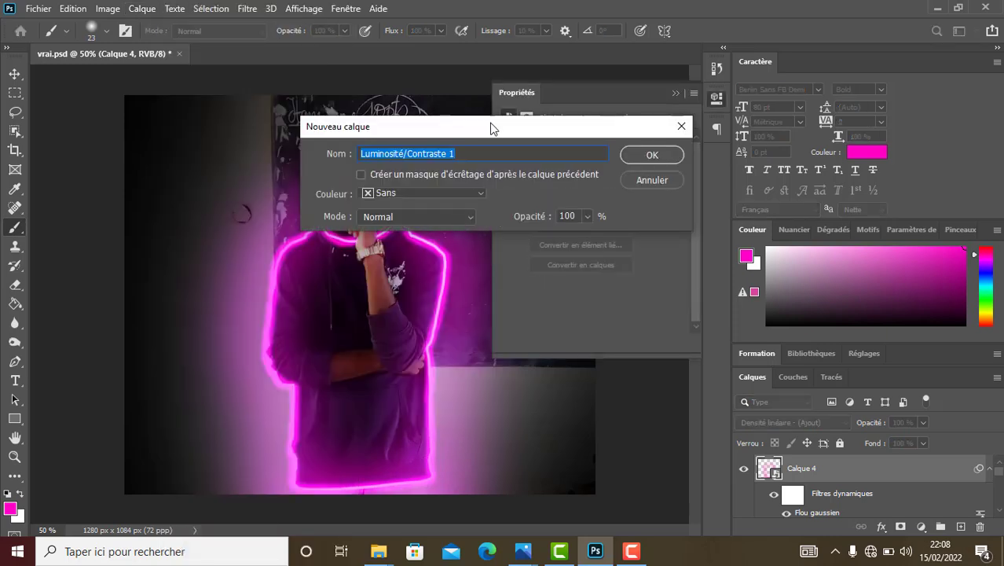
click(642, 155)
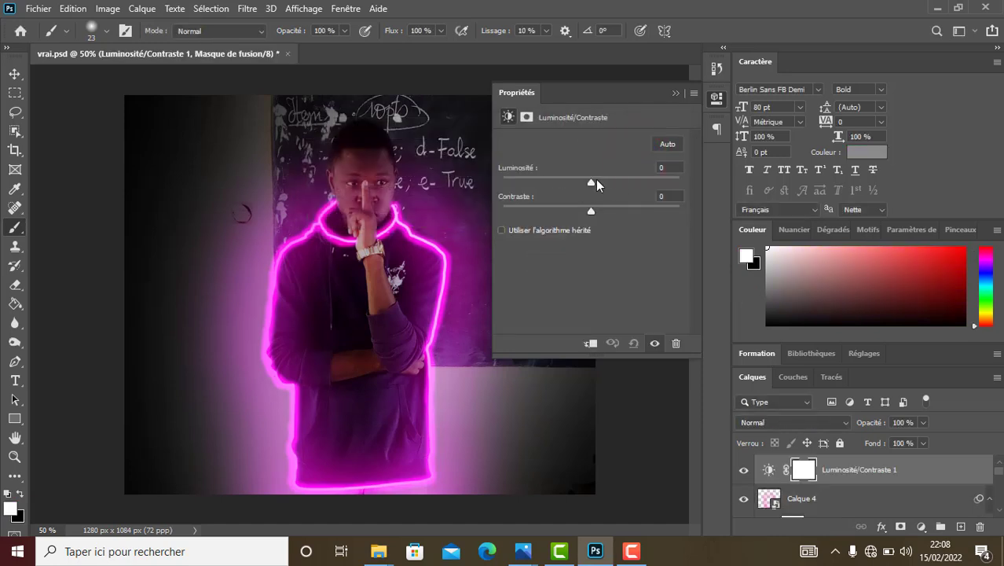
mouse_move(594, 212)
mouse_down()
mouse_move(630, 207)
mouse_move(571, 183)
mouse_move(582, 183)
mouse_up()
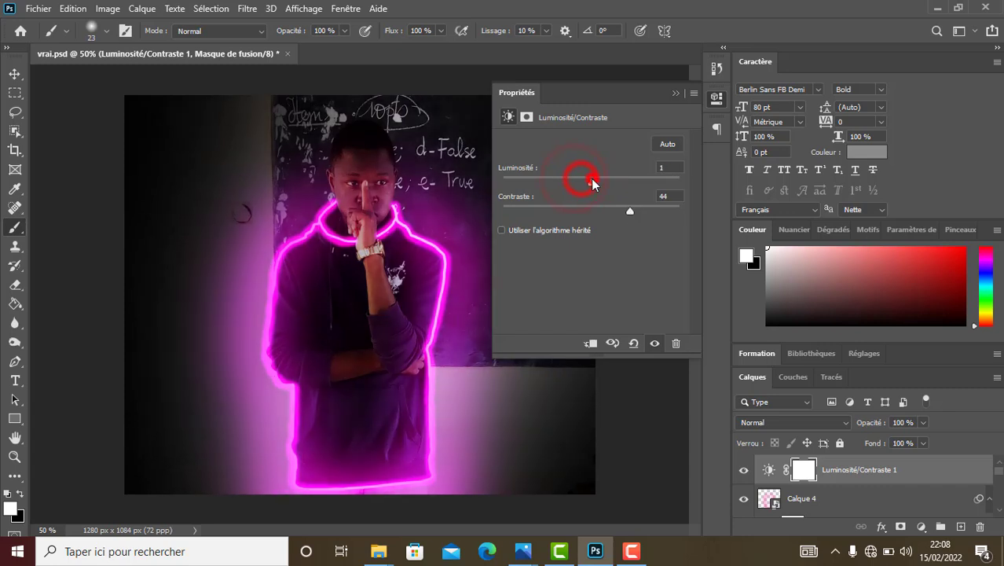
click(674, 93)
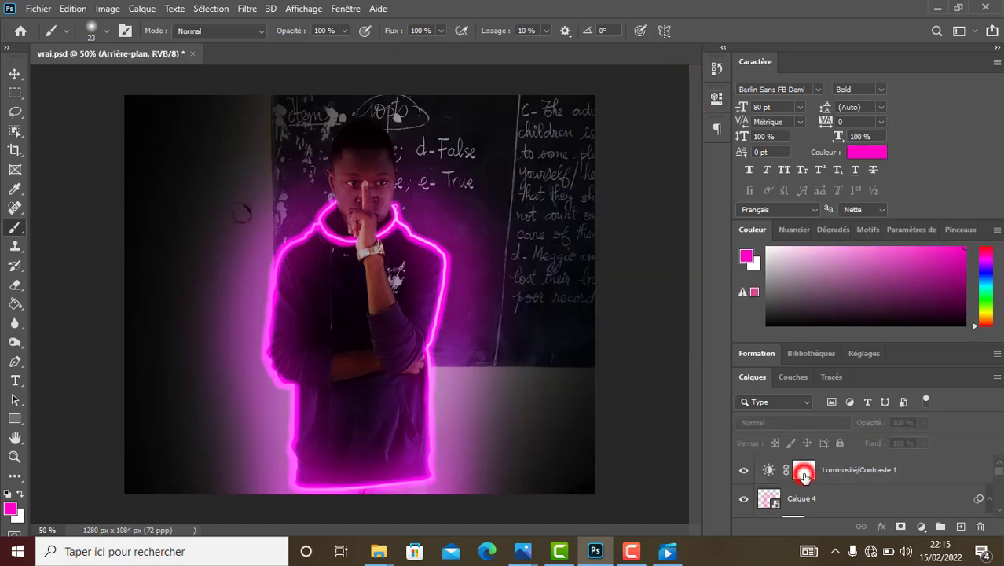
click(802, 470)
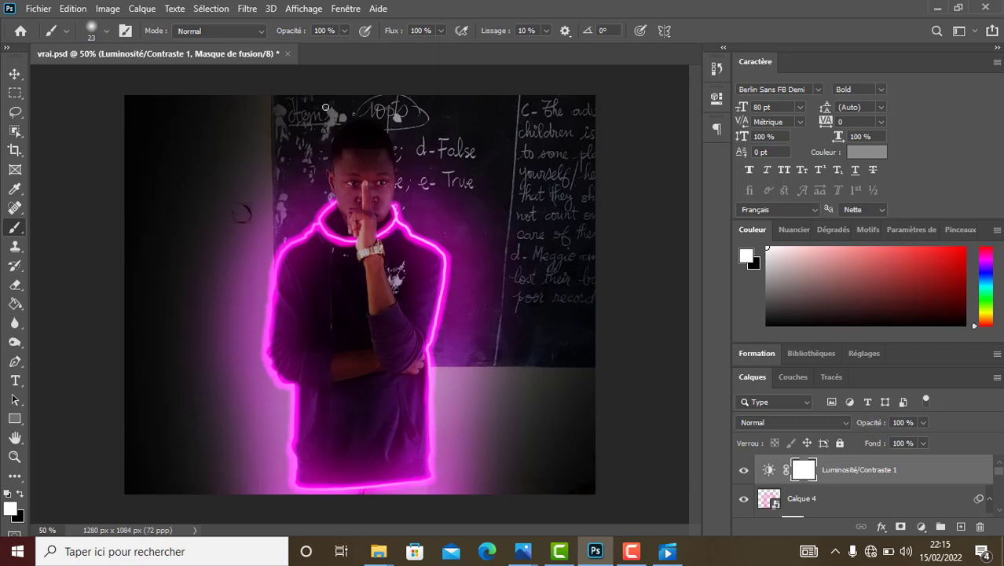
- Add a Teinte/Saturation 1 adjustment layer with hue +44, saturation +30 and lightness +1
click(142, 9)
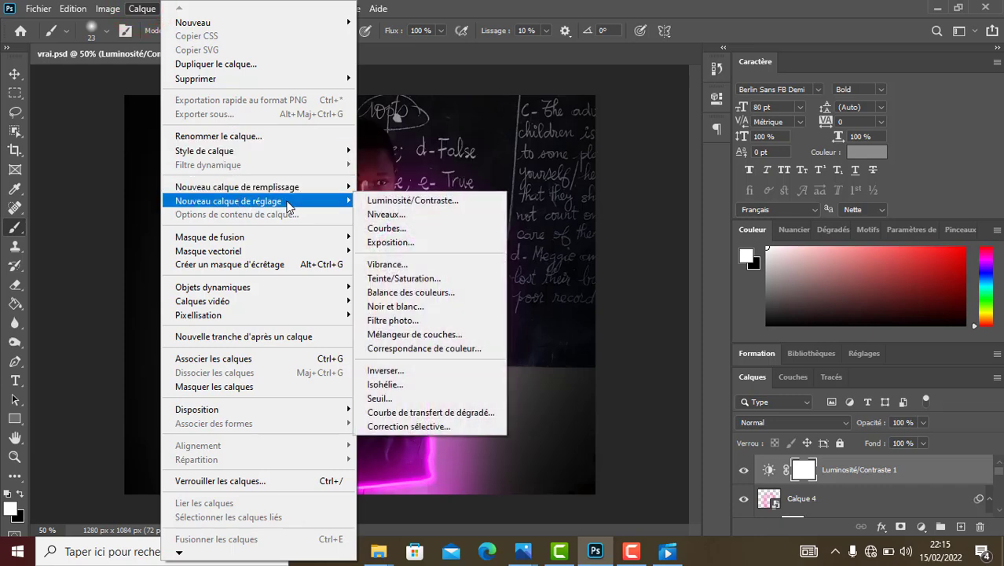
mouse_move(227, 201)
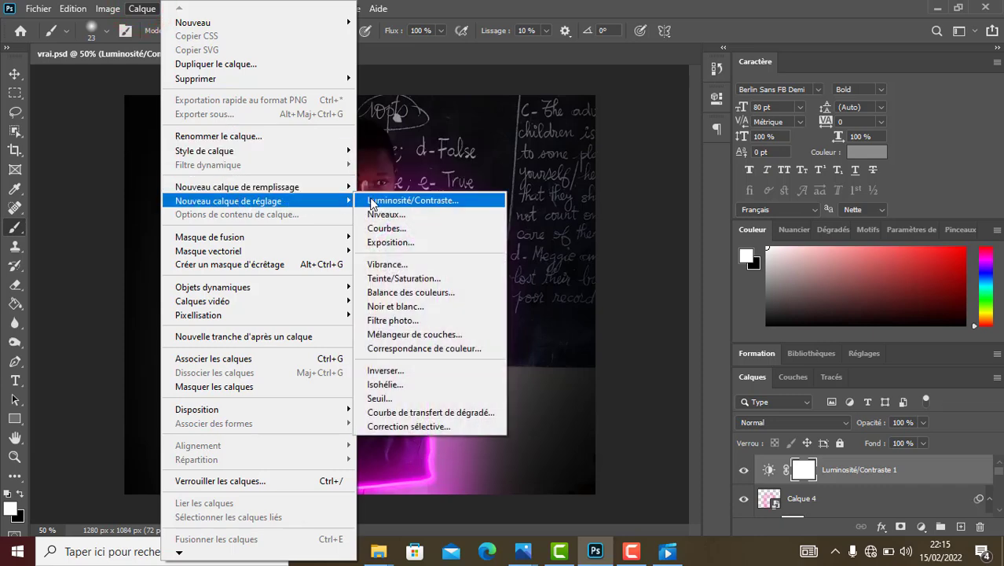
click(386, 275)
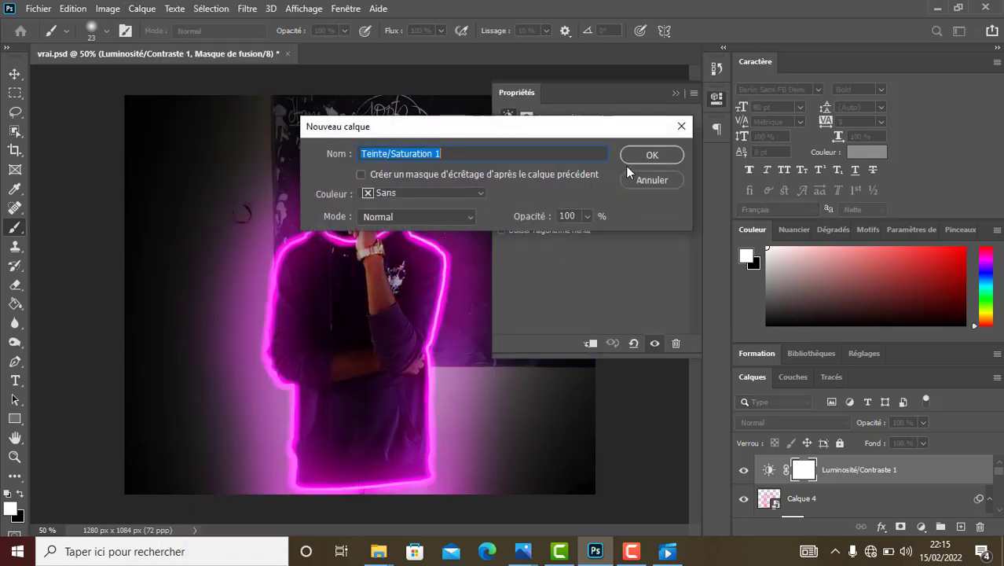
click(630, 159)
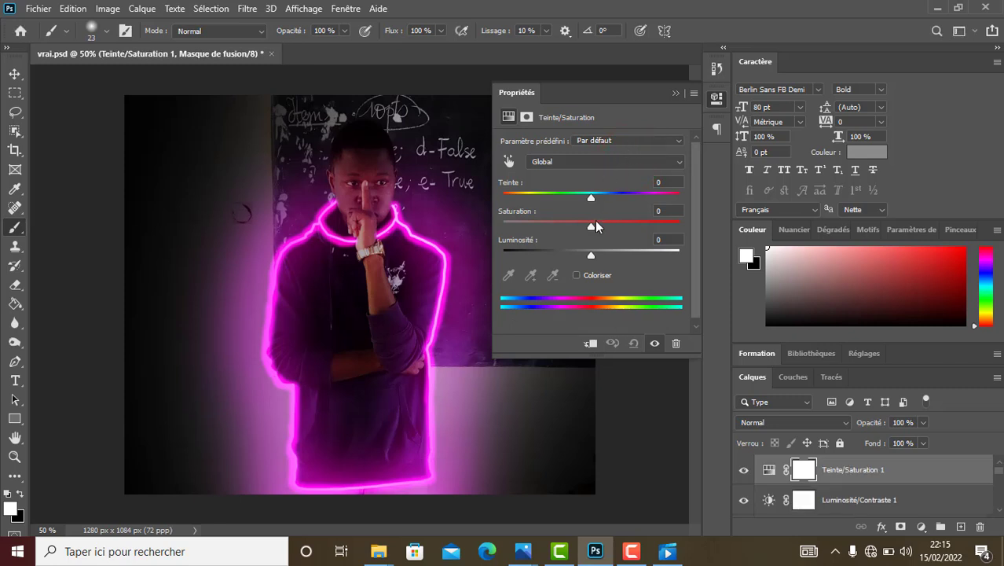
mouse_move(593, 226)
mouse_down()
mouse_move(651, 229)
mouse_move(594, 227)
mouse_move(610, 227)
mouse_move(588, 196)
mouse_move(607, 197)
mouse_up()
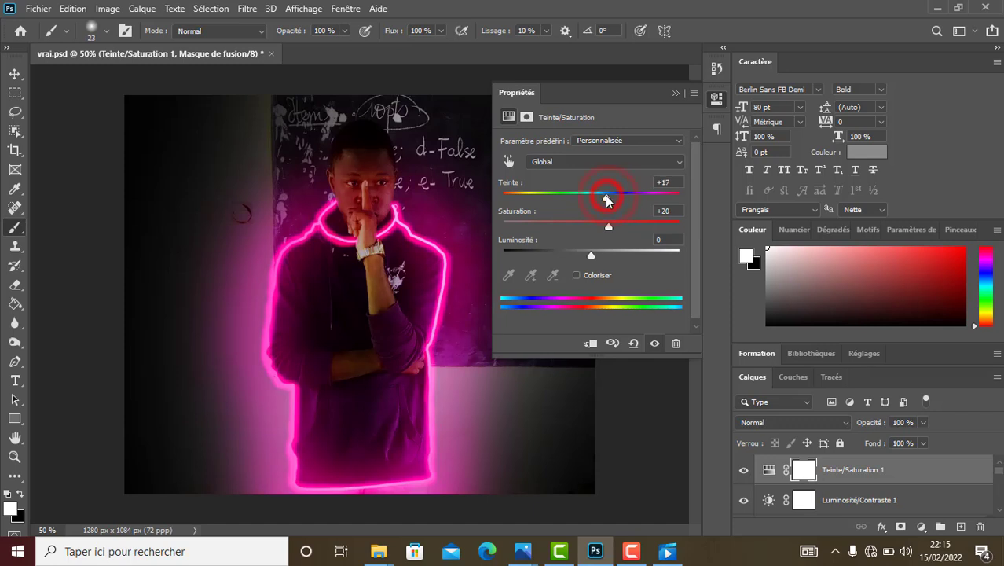
mouse_move(606, 197)
mouse_down()
mouse_move(644, 196)
mouse_move(632, 195)
mouse_up()
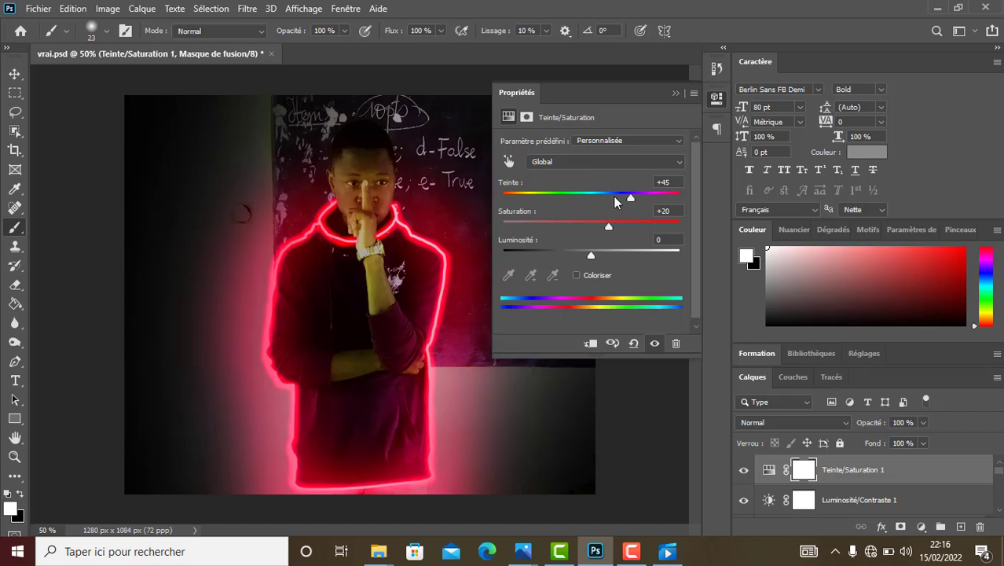
mouse_move(628, 197)
mouse_down()
mouse_move(530, 201)
mouse_move(650, 194)
mouse_move(633, 189)
mouse_up()
mouse_move(601, 228)
mouse_down()
mouse_move(656, 227)
mouse_move(619, 227)
mouse_up()
click(594, 249)
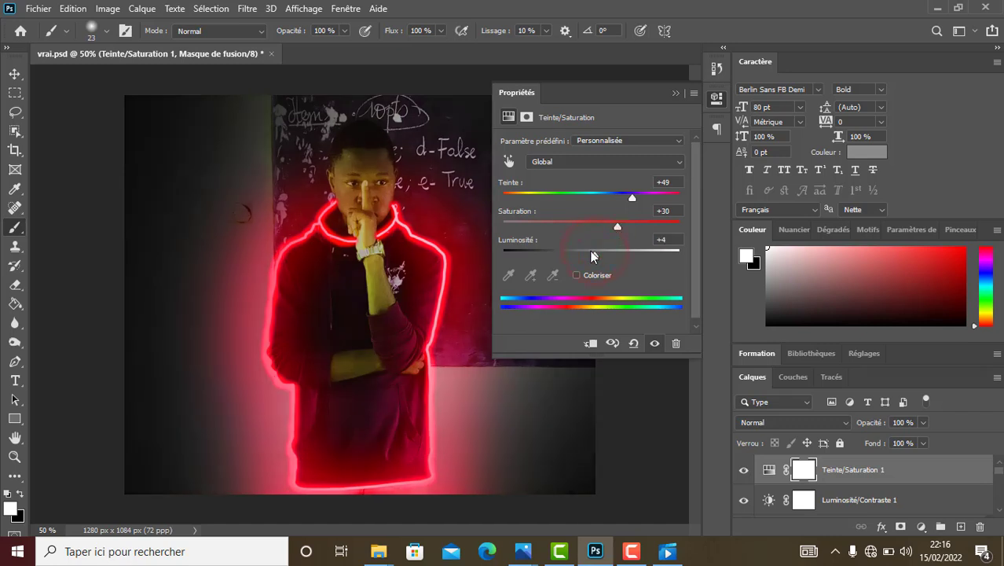
drag(595, 251, 592, 253)
drag(634, 196, 632, 197)
drag(592, 251, 589, 249)
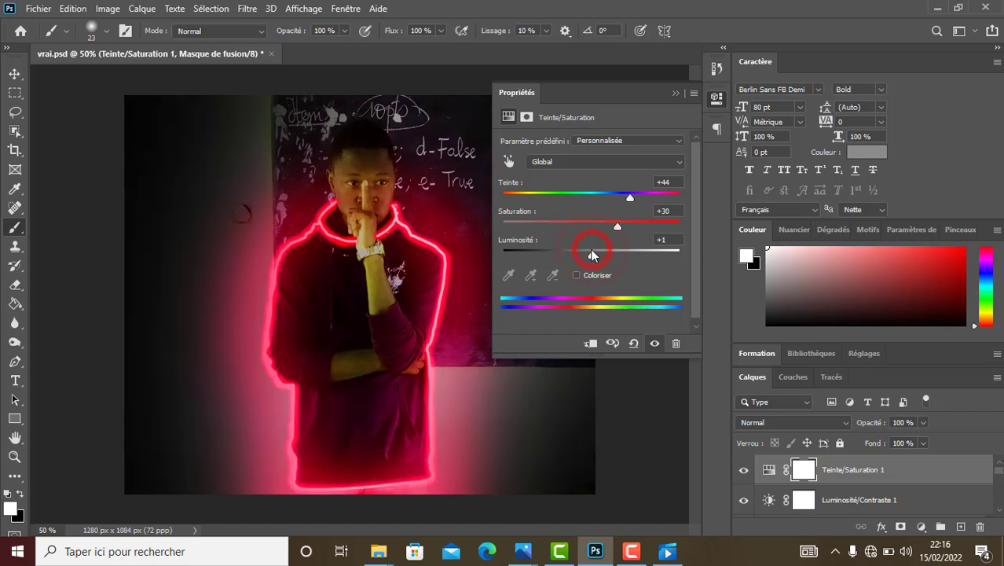
click(674, 93)
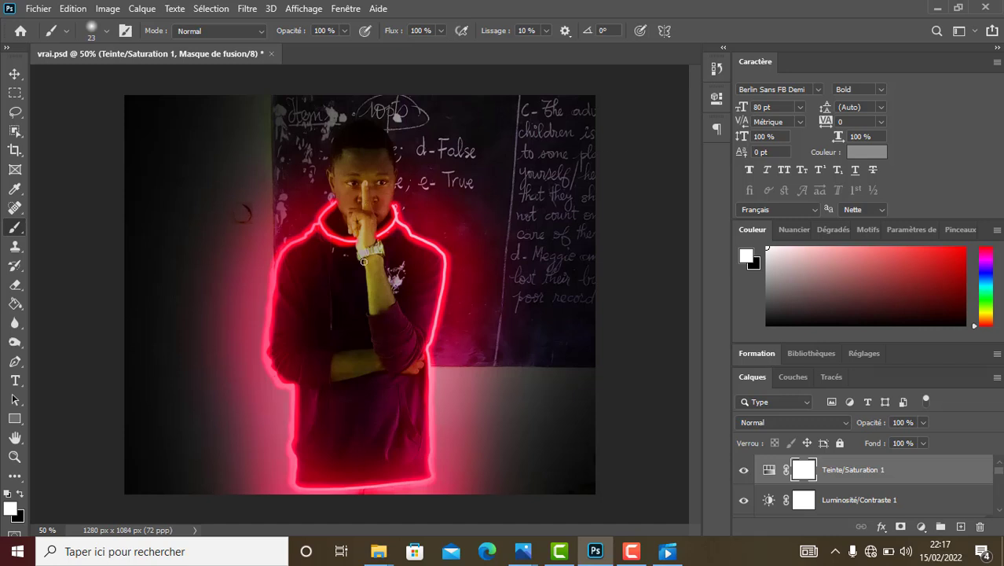
key(ctrl+plus)
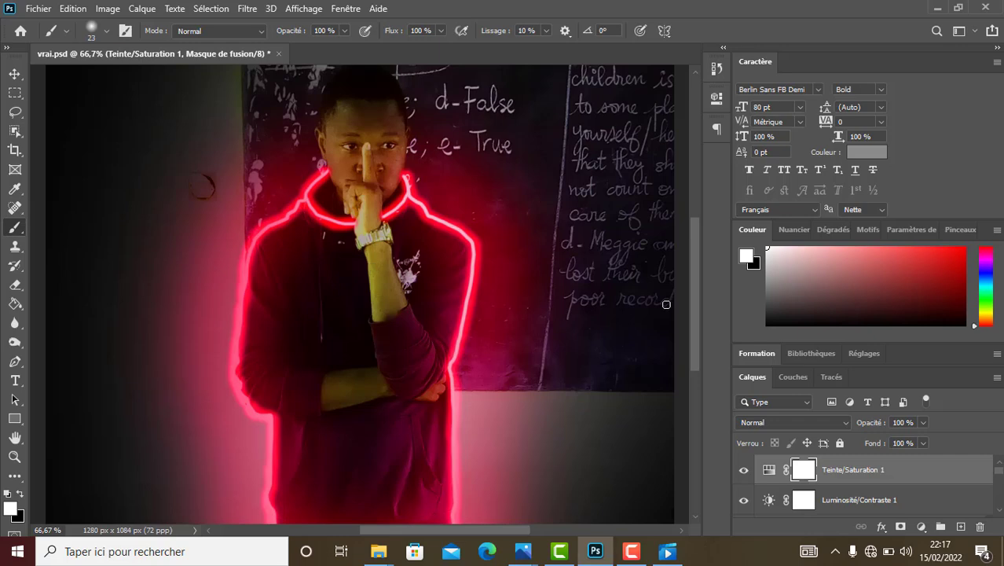
drag(694, 302, 695, 260)
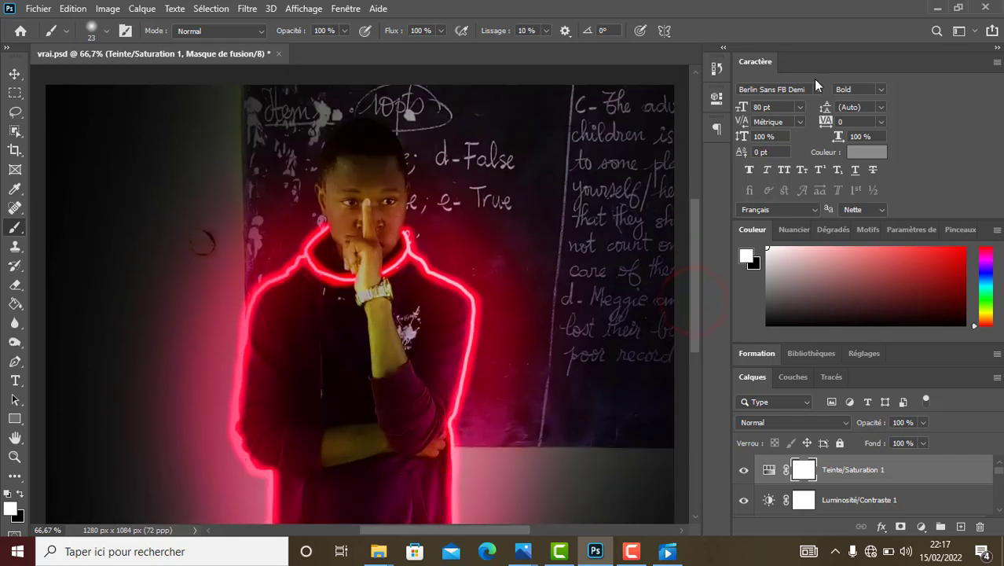
click(996, 48)
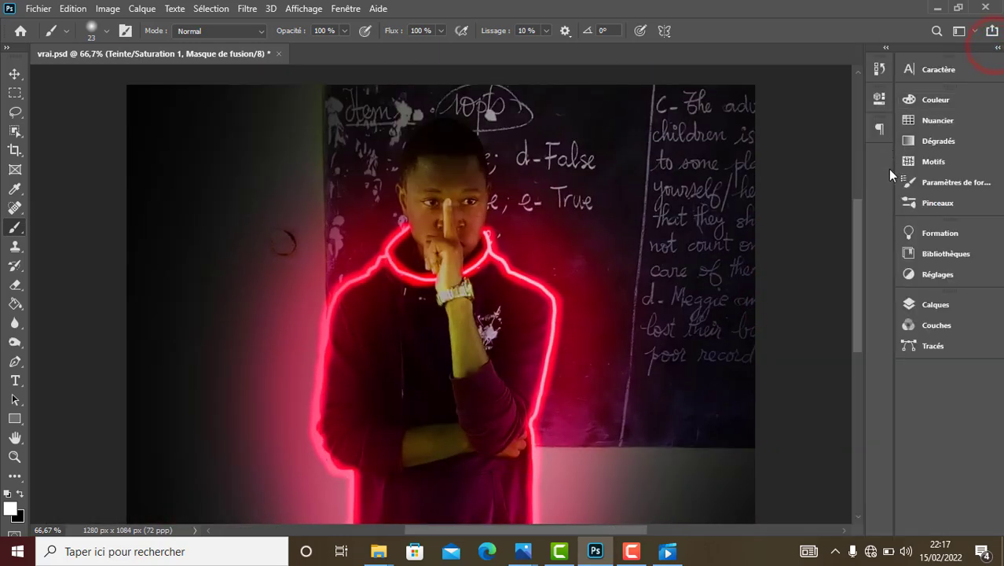
mouse_move(854, 223)
mouse_down()
mouse_move(857, 293)
mouse_move(855, 185)
mouse_move(853, 220)
mouse_up()
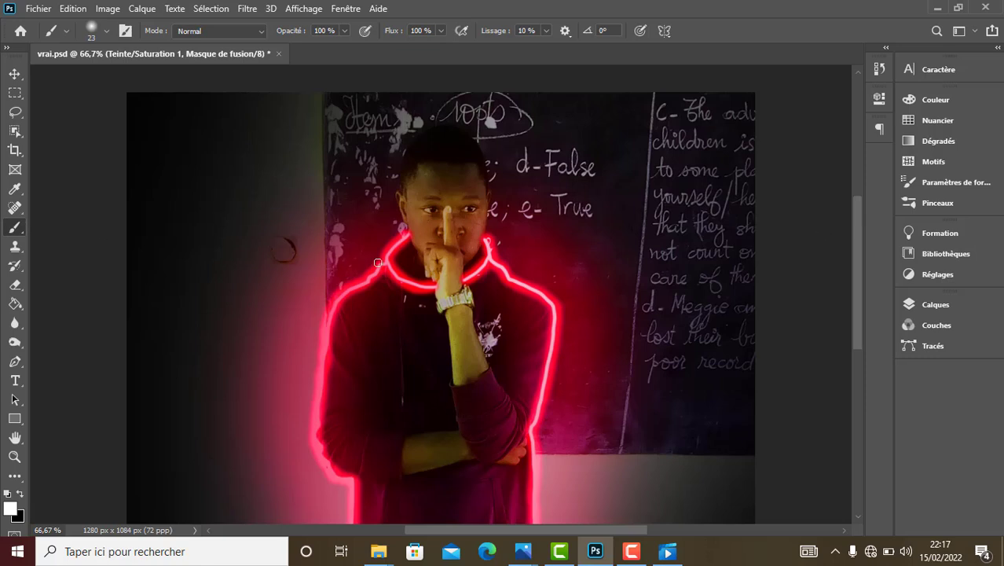
click(997, 48)
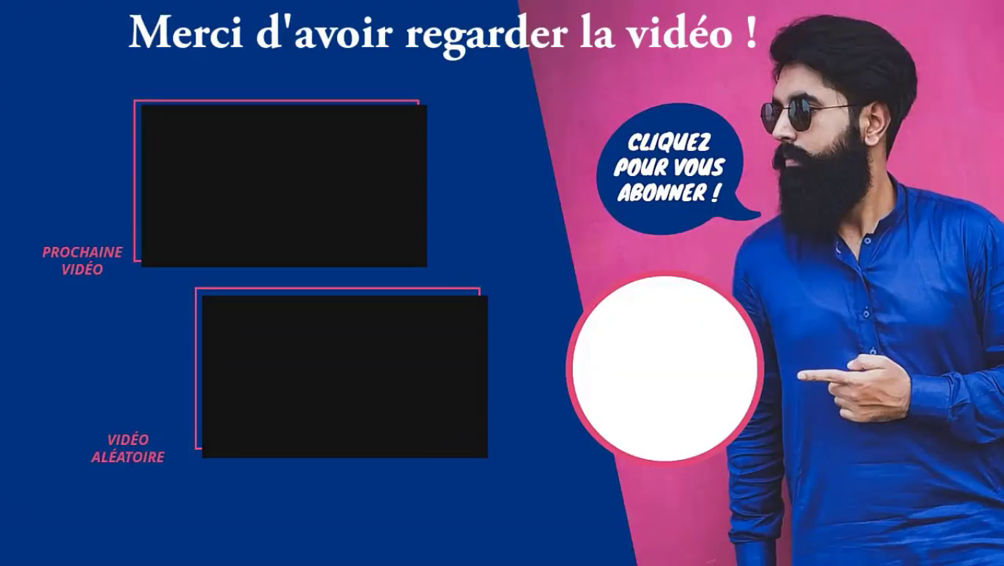